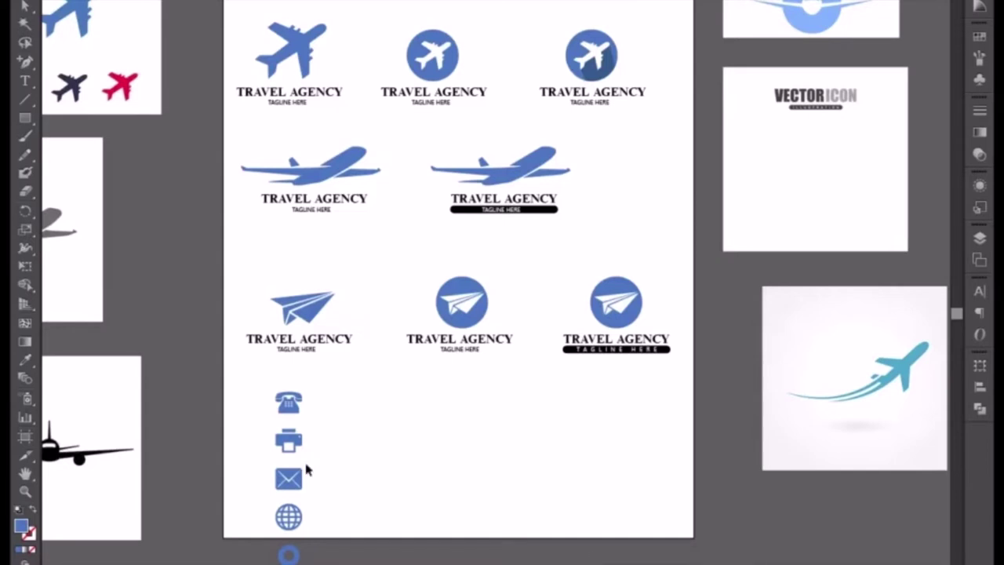
Step: Select and then deselect the contact icons, leaving the travel-agency logo sheet unchanged
drag(243, 394, 382, 563)
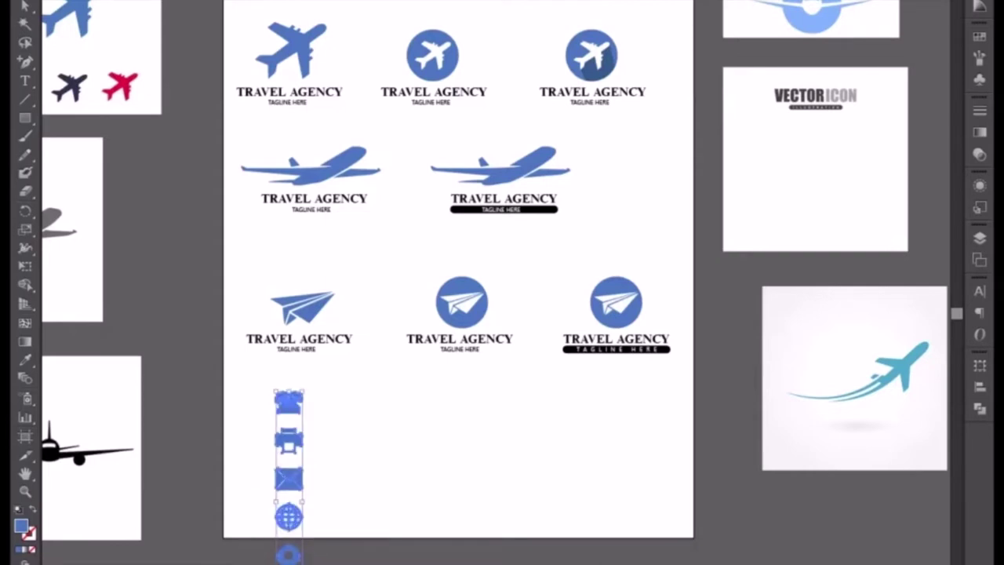
click(330, 529)
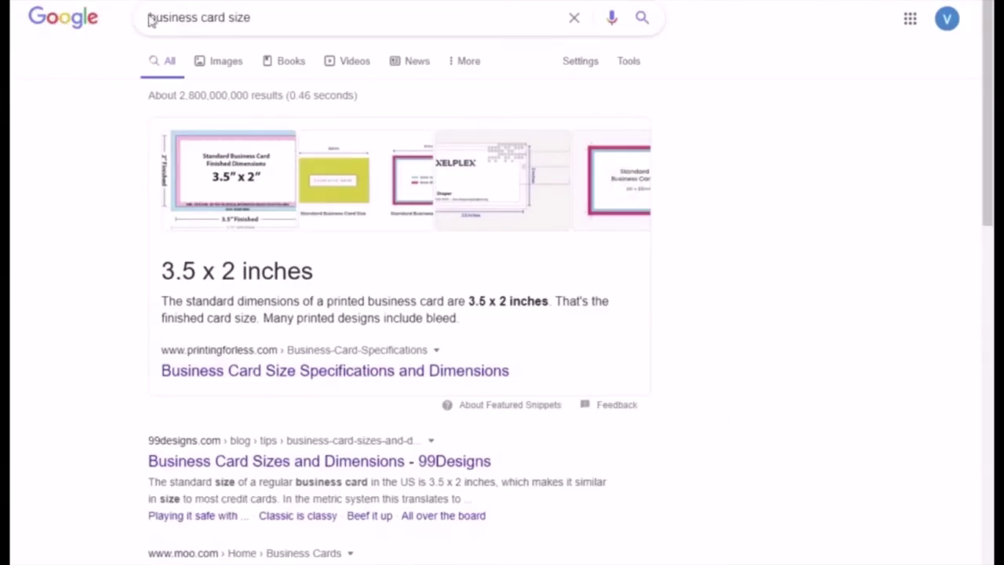
Step: Confirm the 3.5 x 2 inches answer in Google's business card size snippet
click(261, 17)
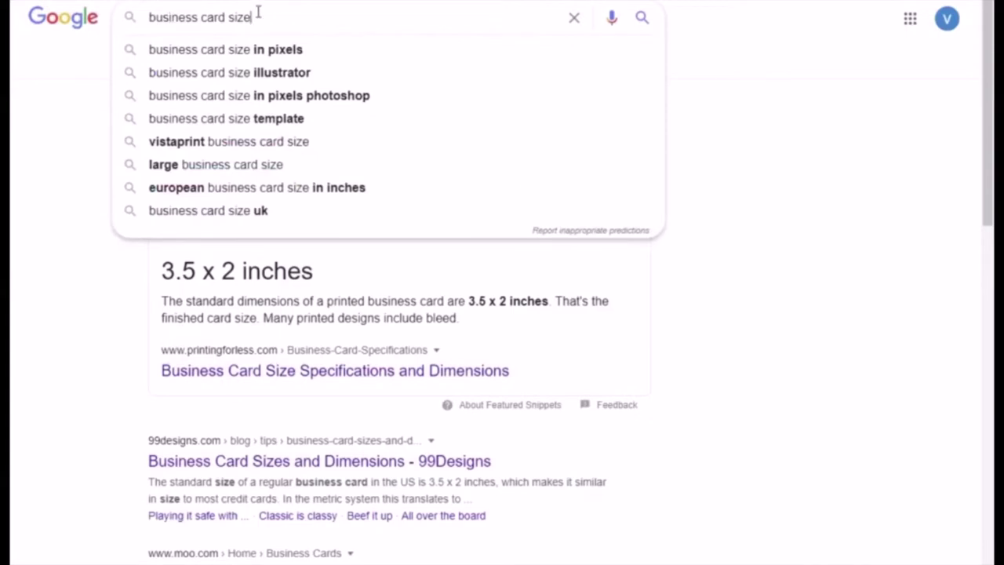
click(737, 61)
drag(162, 271, 302, 271)
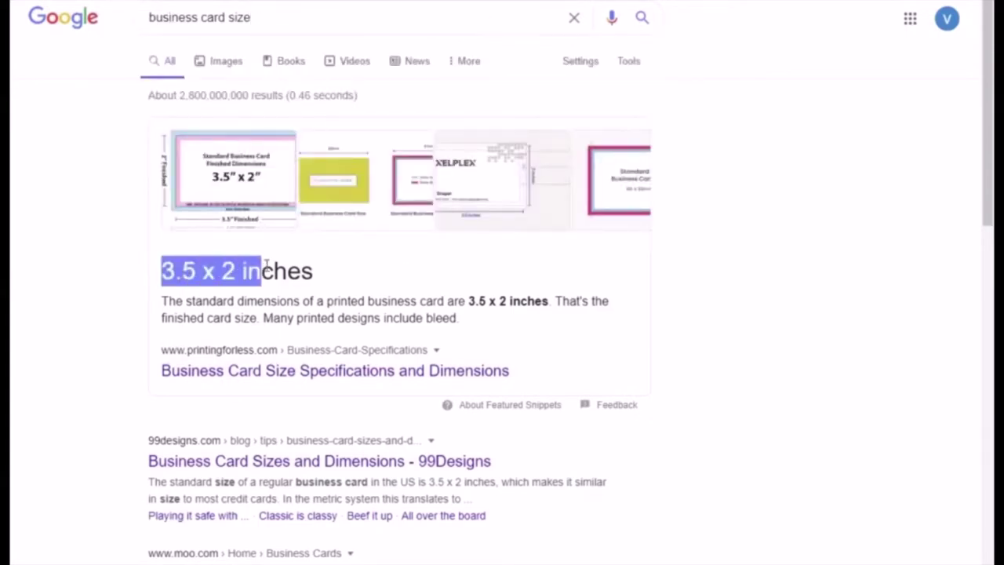
click(313, 272)
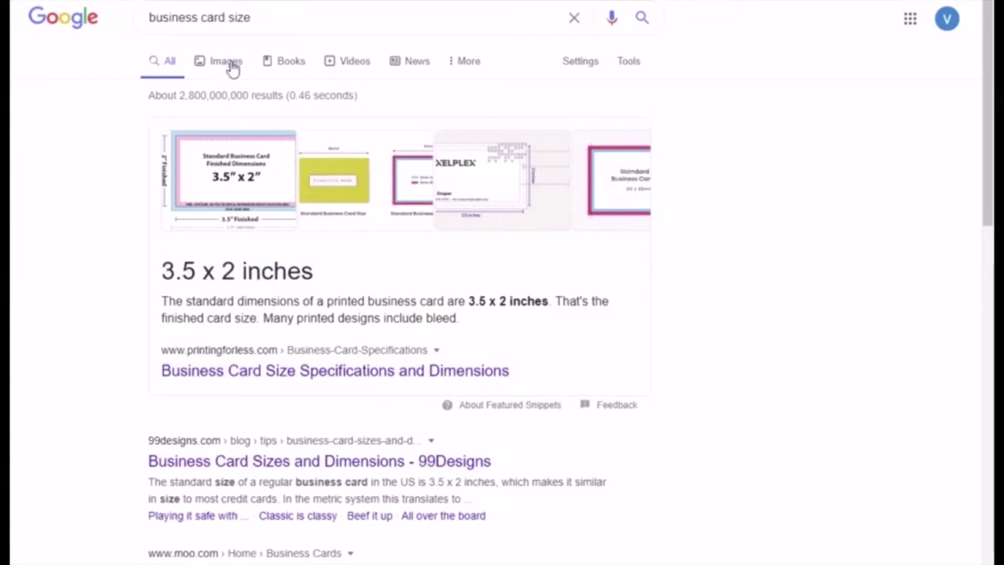
Step: Preview the first business card dimensions image result, then return to All results
click(229, 63)
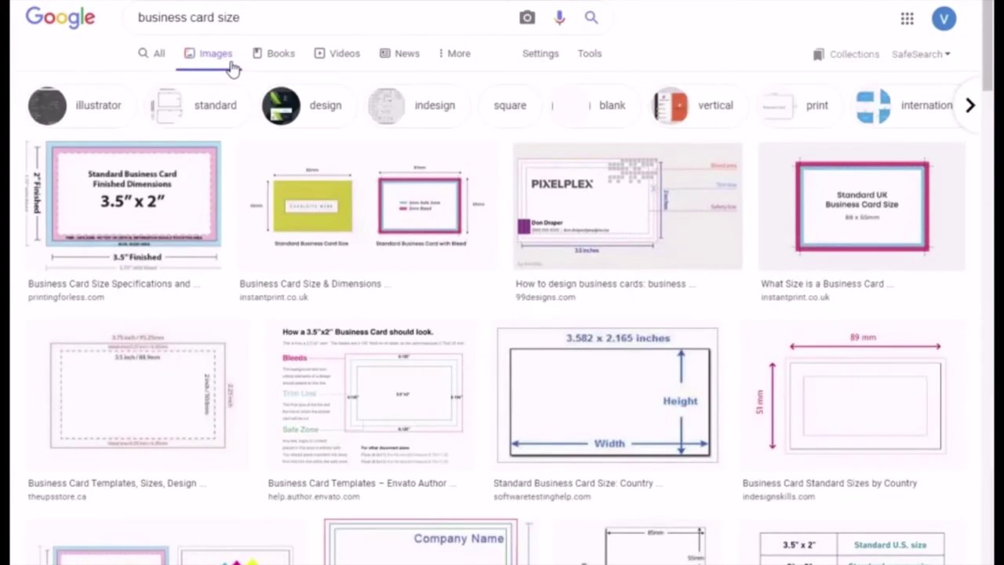
click(155, 222)
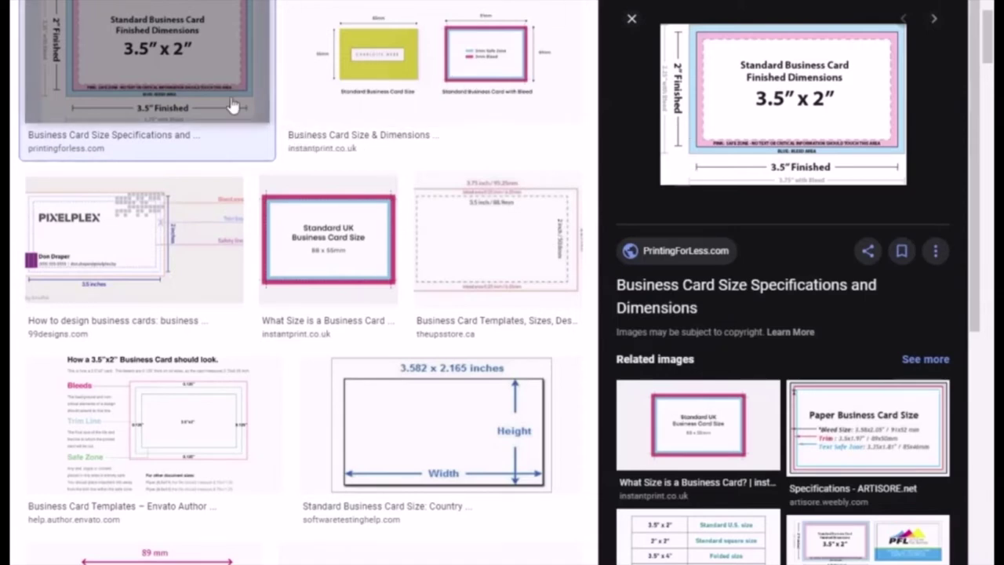
scroll(230, 105, up, 2)
click(155, 55)
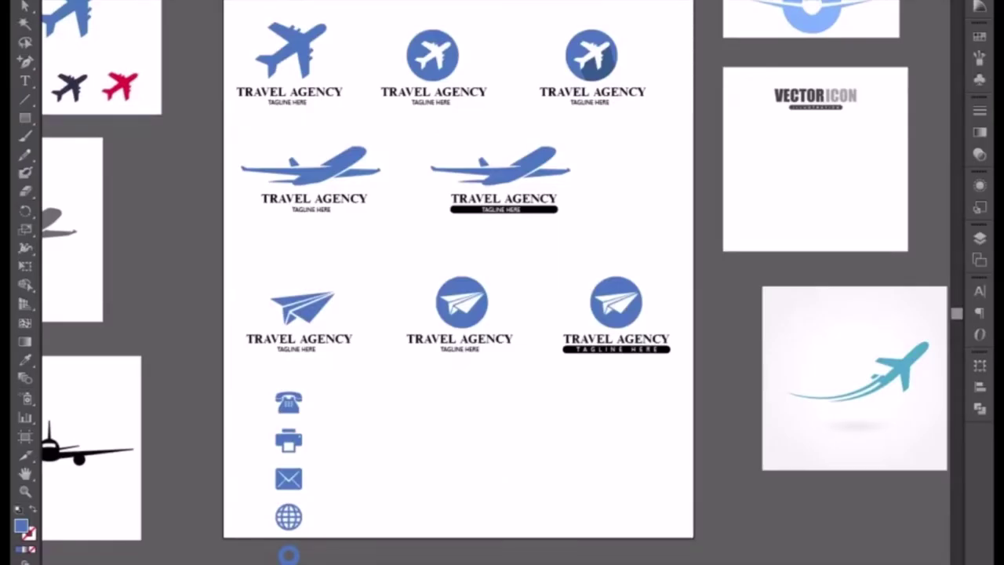
Step: Create a new inch-based document, width 2 and height 3.5, in landscape orientation
key(alt+f)
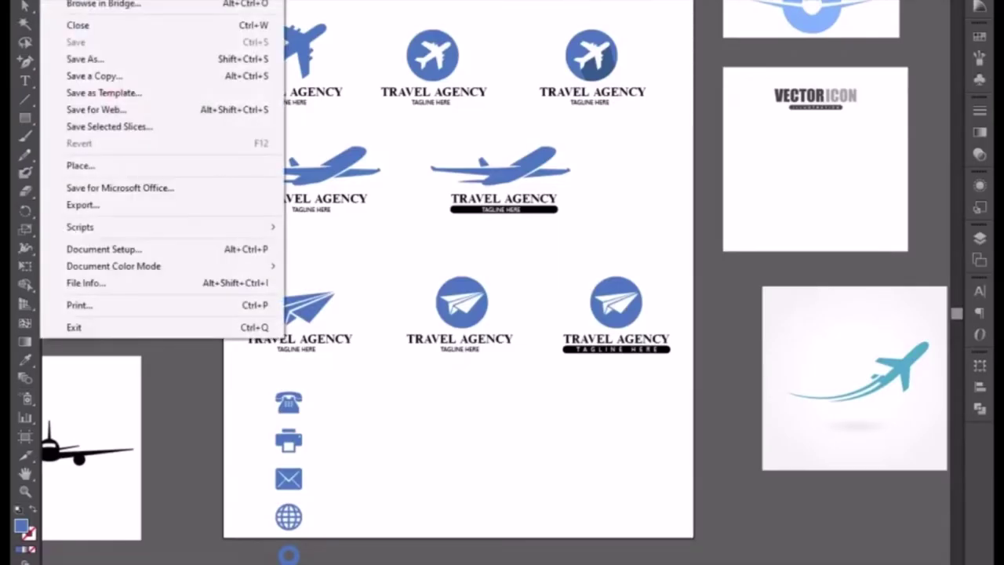
key(ctrl+n)
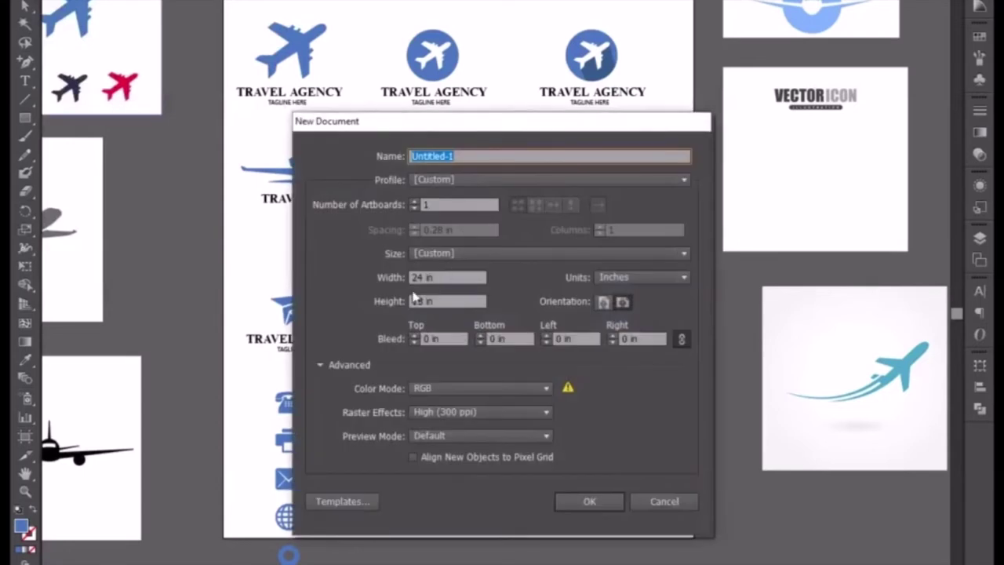
click(447, 253)
click(387, 249)
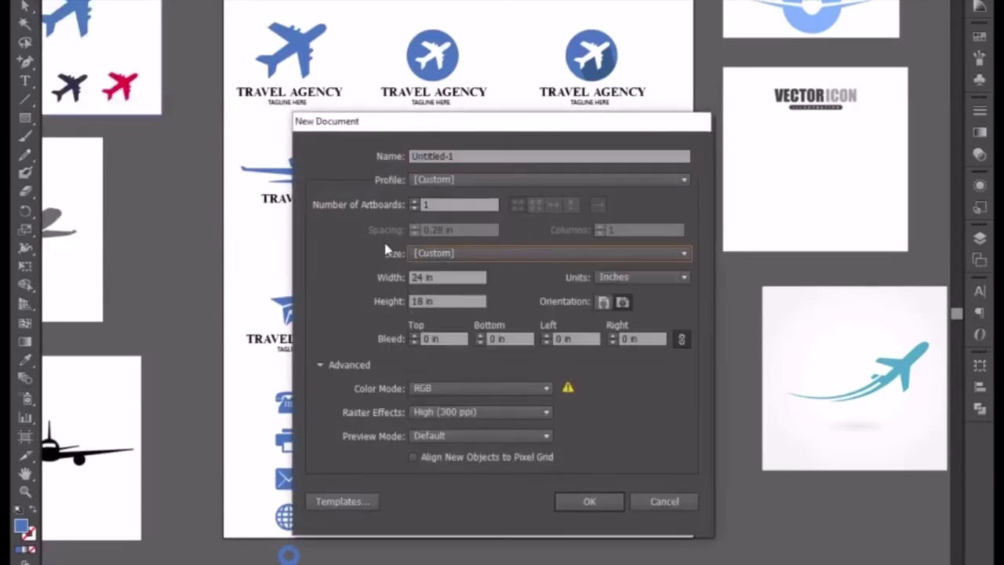
click(641, 277)
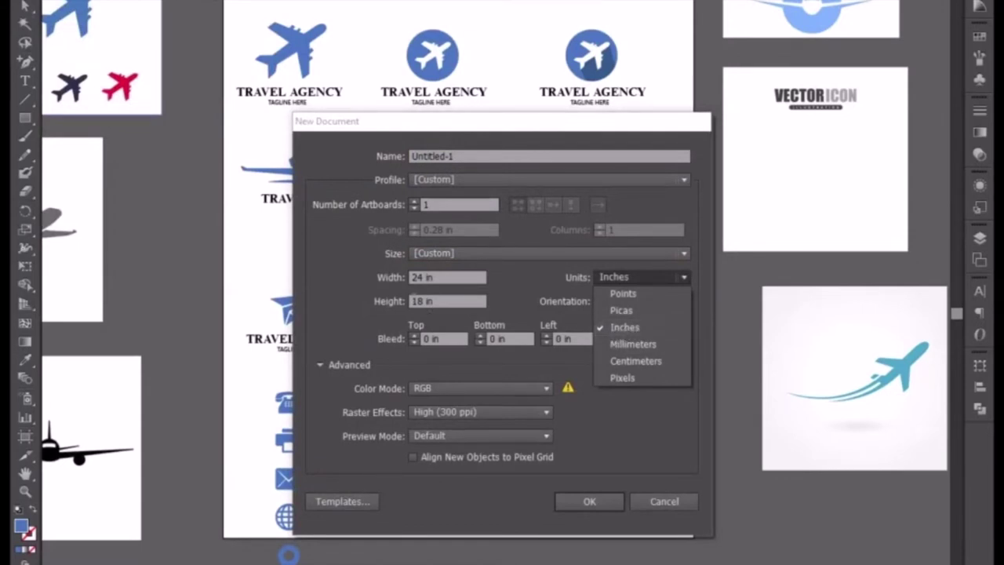
click(424, 279)
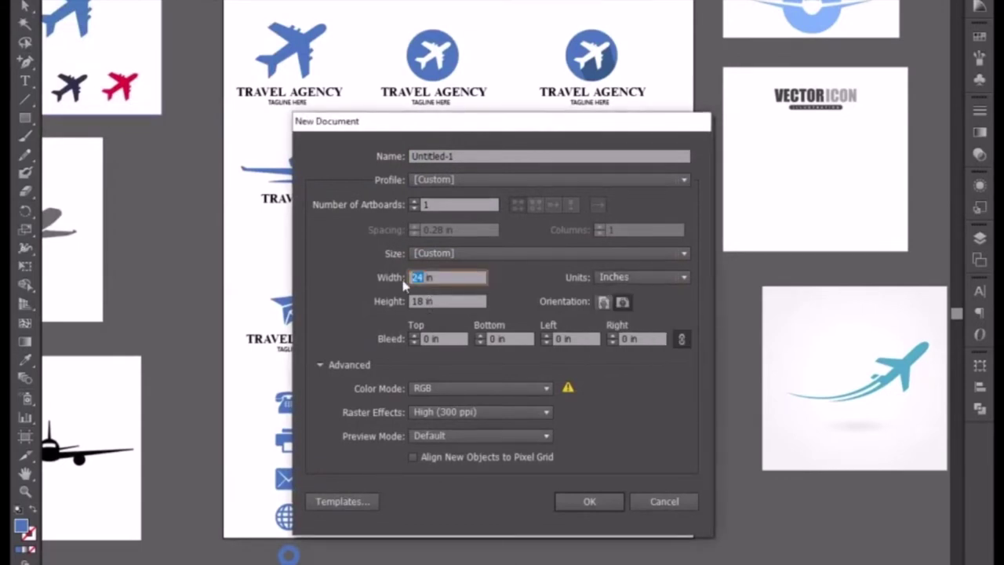
text(2)
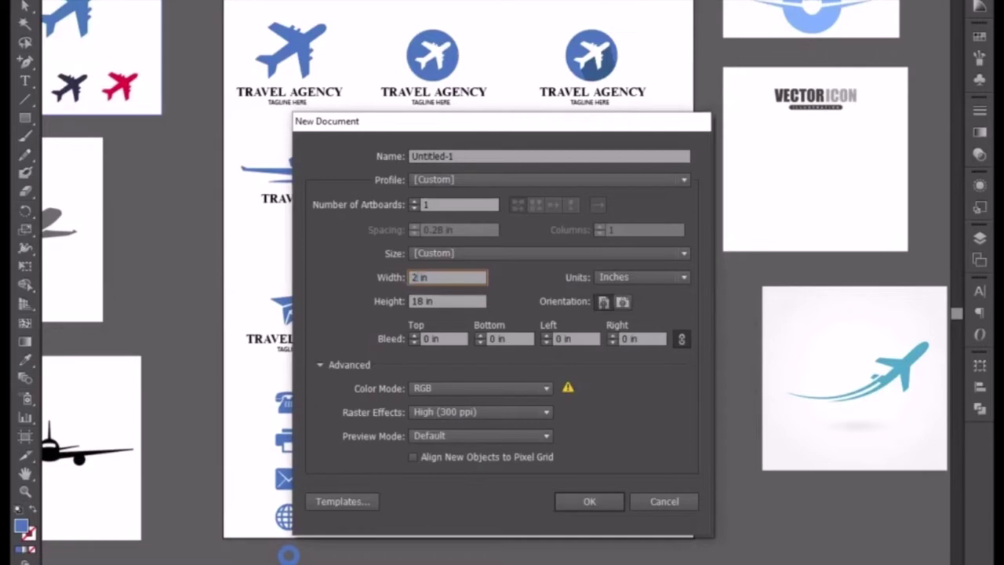
click(409, 303)
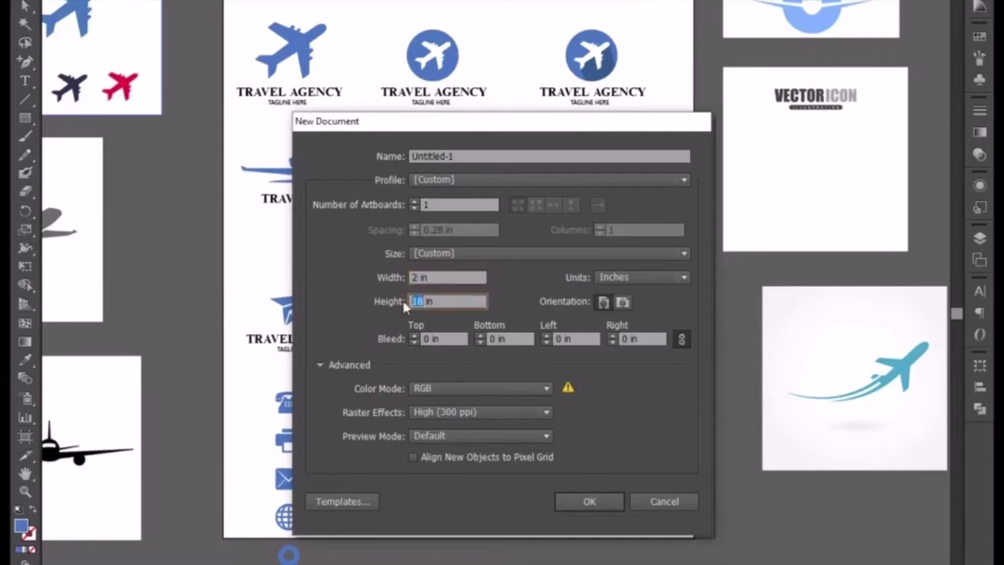
text(3.5)
click(622, 301)
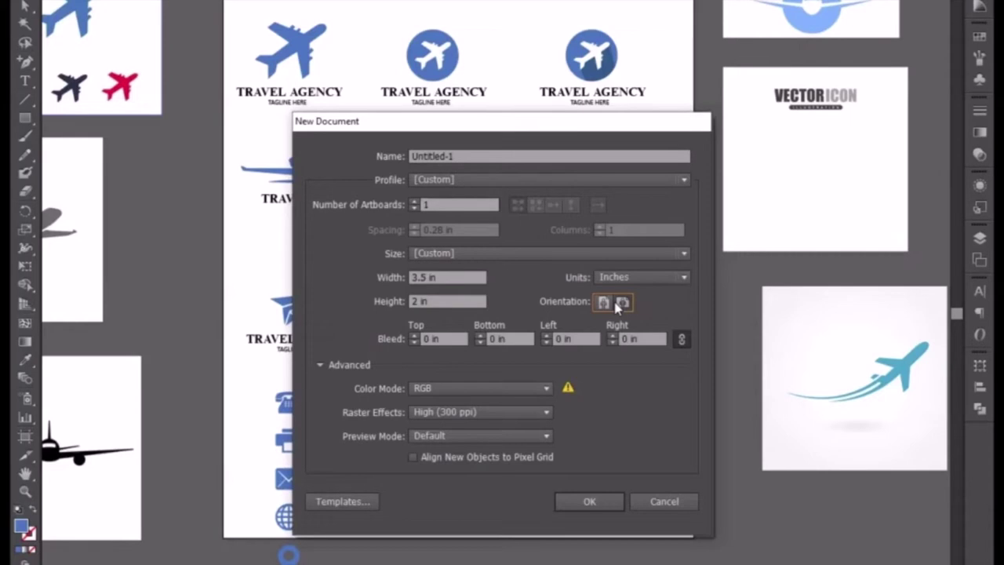
click(599, 503)
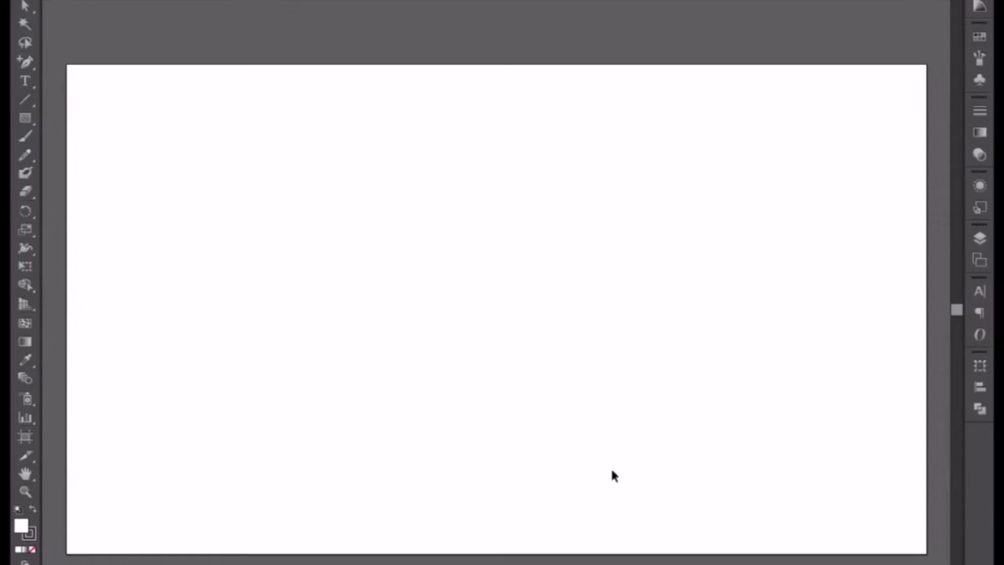
Step: Zoom out, confirm Artboard 1 is 3.5 × 2 in, and close the Artboards panel
key(ctrl+minus)
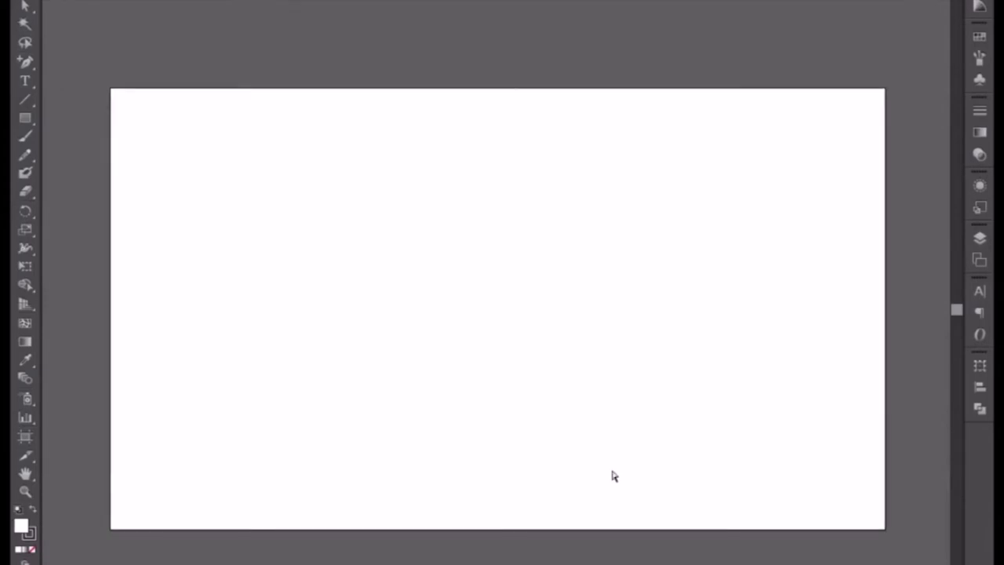
key(ctrl+minus)
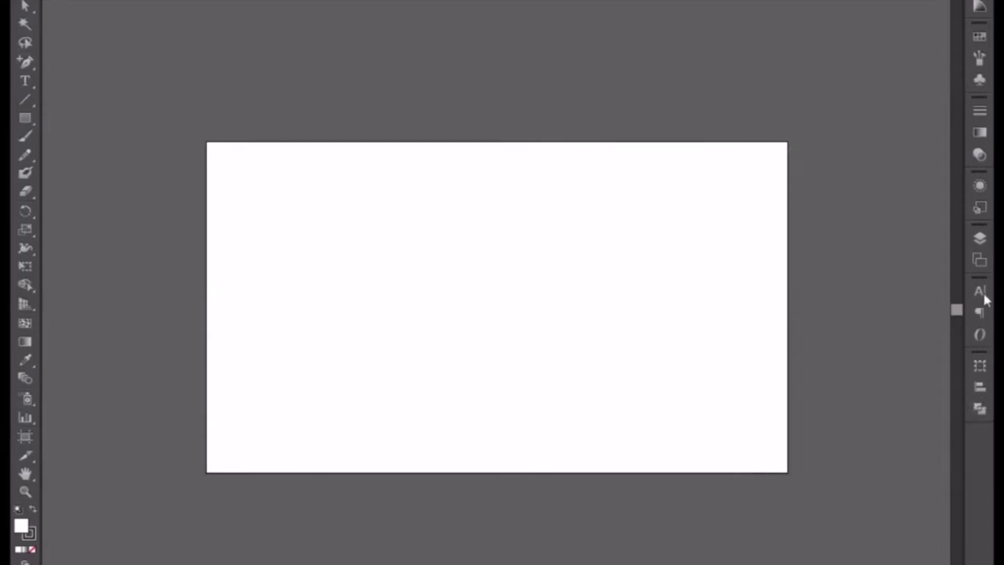
click(979, 237)
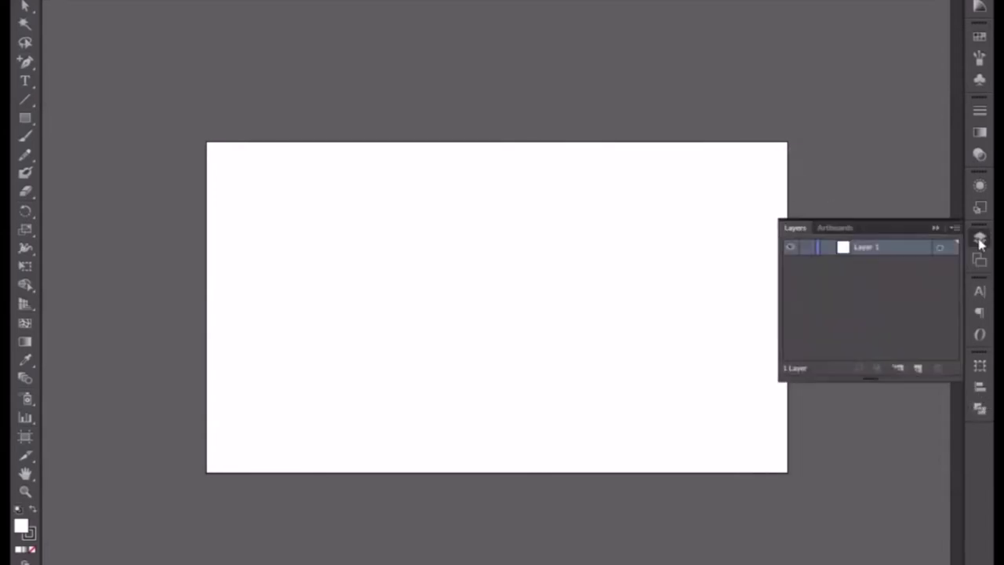
click(836, 228)
click(939, 248)
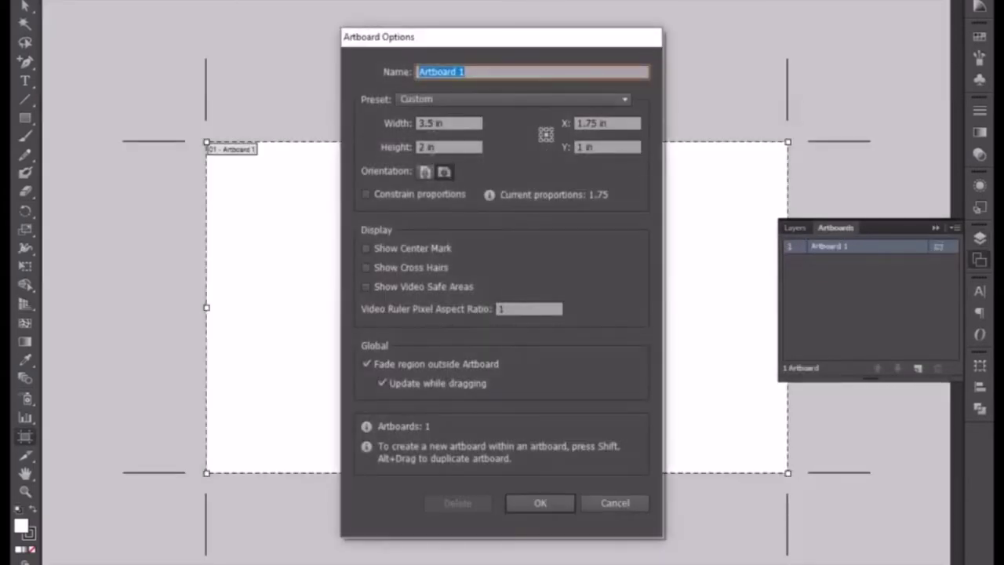
click(541, 503)
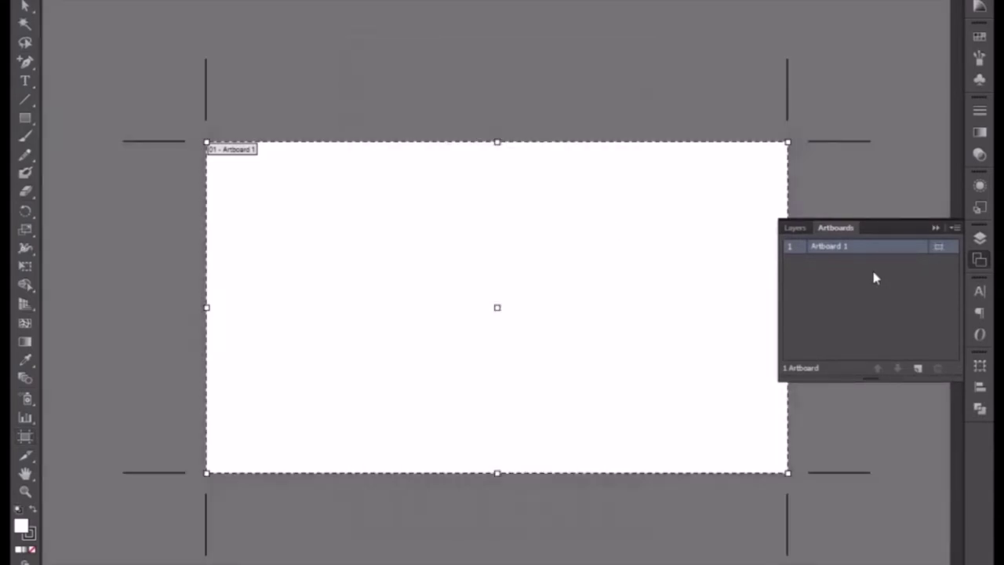
key(Escape)
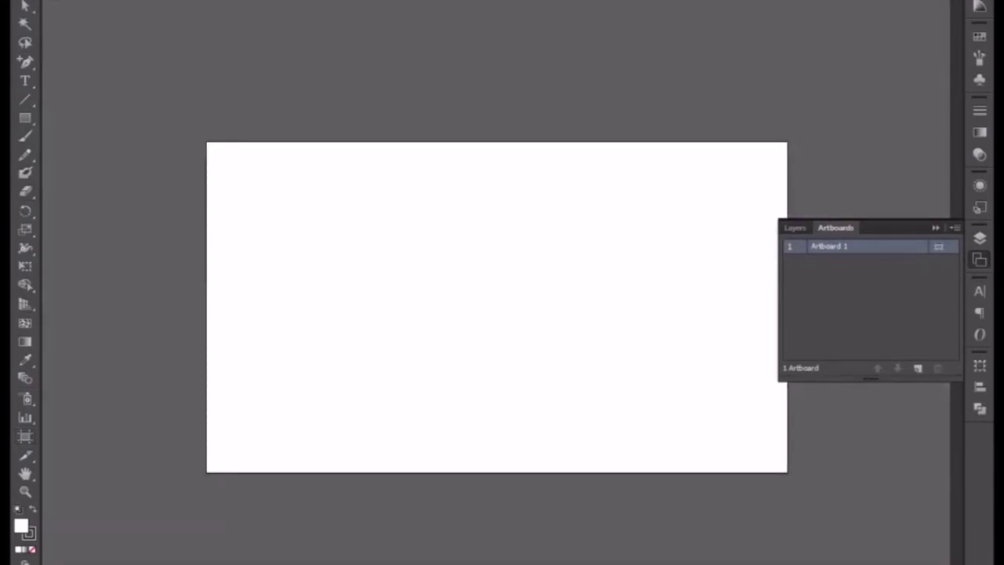
click(294, 1)
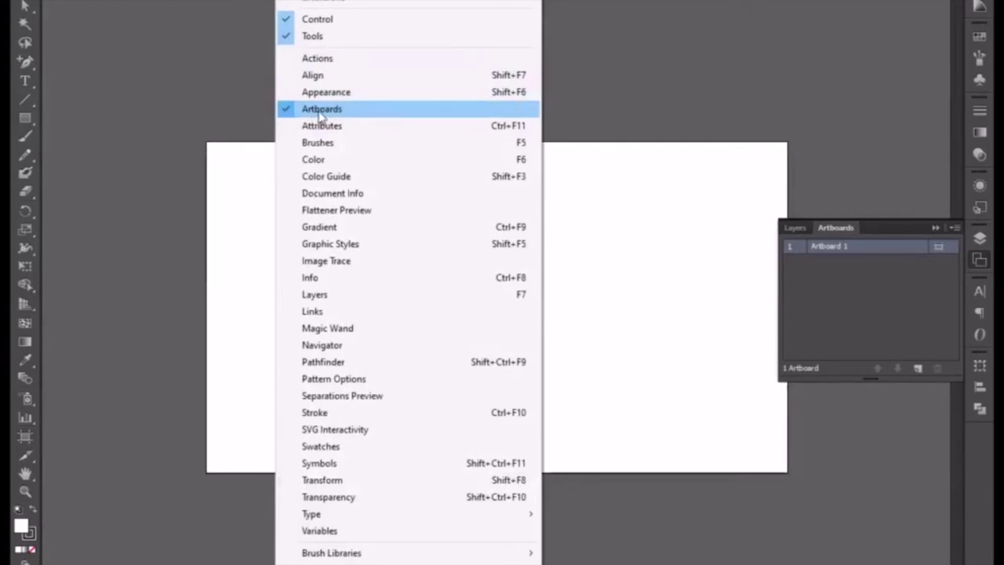
click(637, 138)
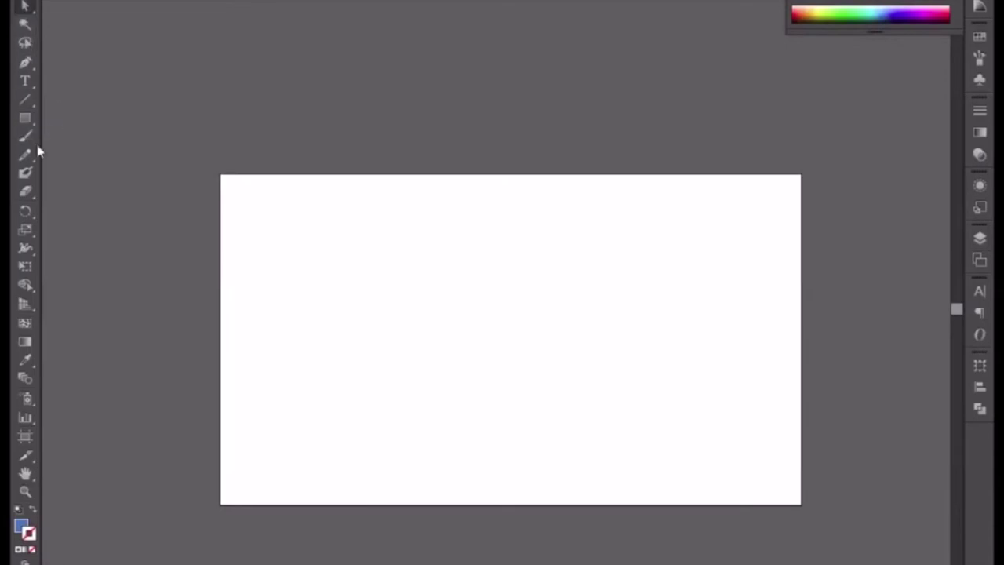
Step: Draw a thin blue curved sliver hanging from the card's top edge with the Pen tool
click(25, 62)
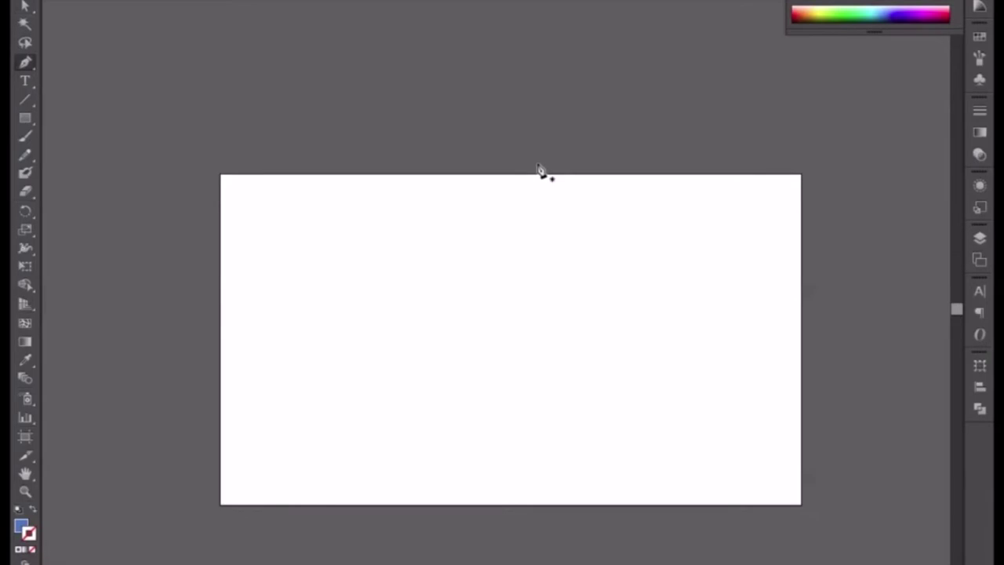
drag(539, 164, 548, 185)
mouse_move(569, 275)
mouse_down()
mouse_move(571, 334)
mouse_move(572, 288)
mouse_up()
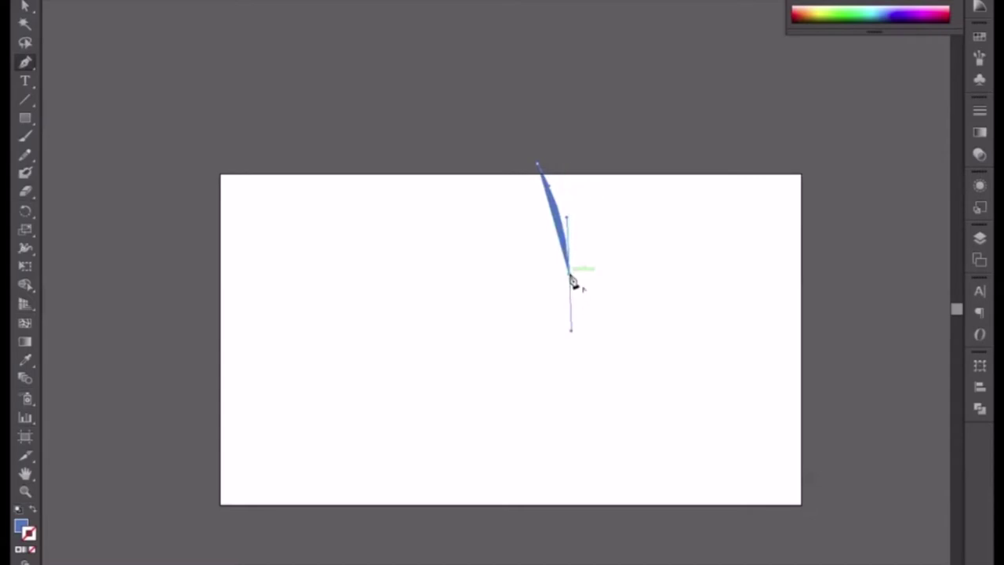
click(570, 276)
mouse_move(563, 163)
mouse_down()
mouse_move(547, 149)
mouse_move(547, 119)
mouse_up()
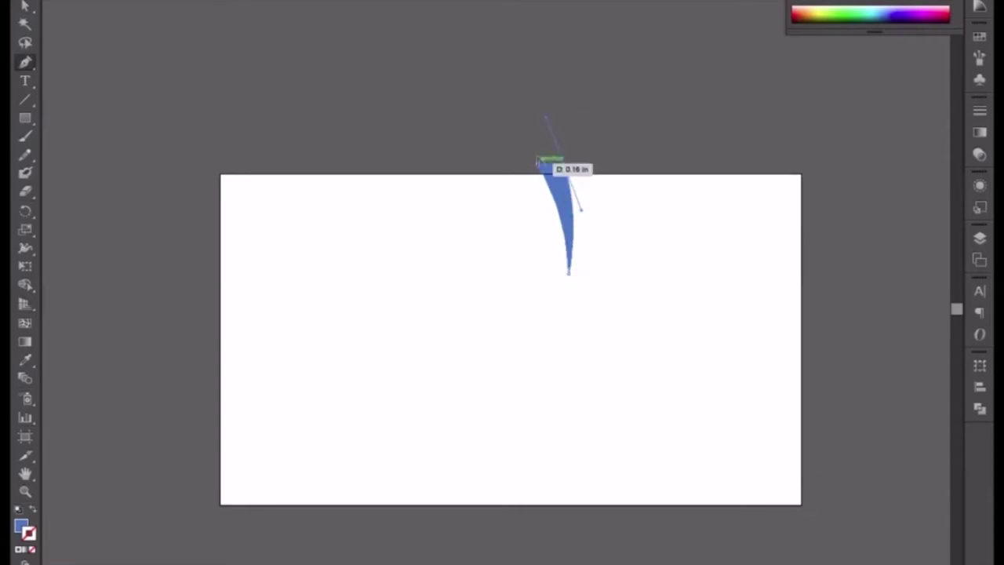
drag(538, 162, 542, 173)
key(v)
click(400, 183)
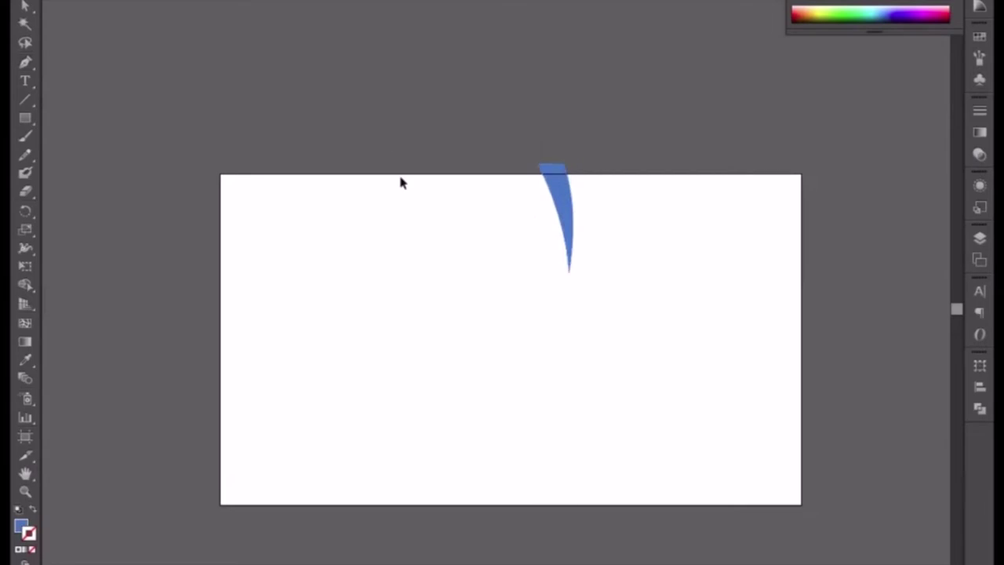
Step: Shift the sliver slightly left and pull its bottom tip and right curve into shape
click(561, 206)
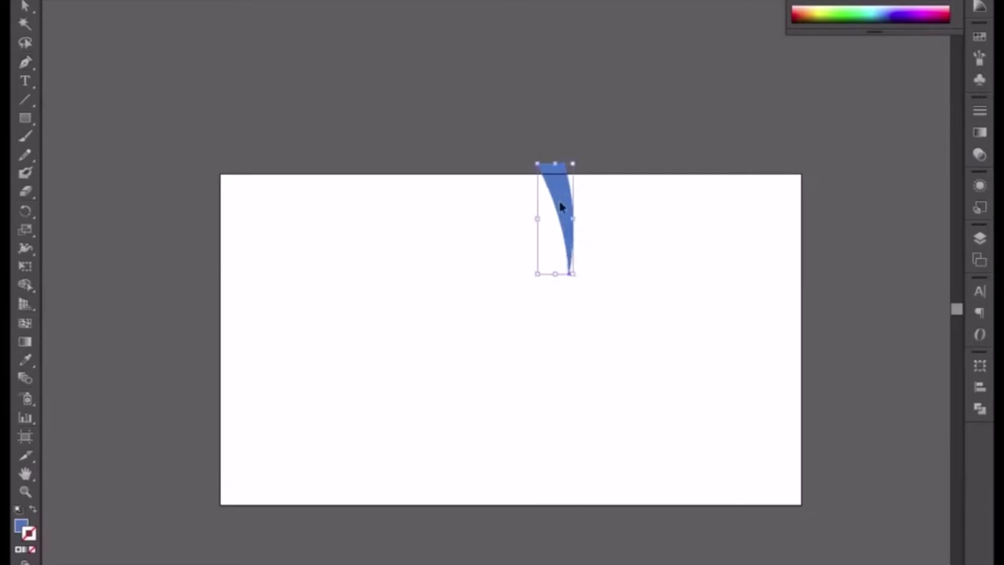
drag(561, 205, 541, 223)
click(15, 25)
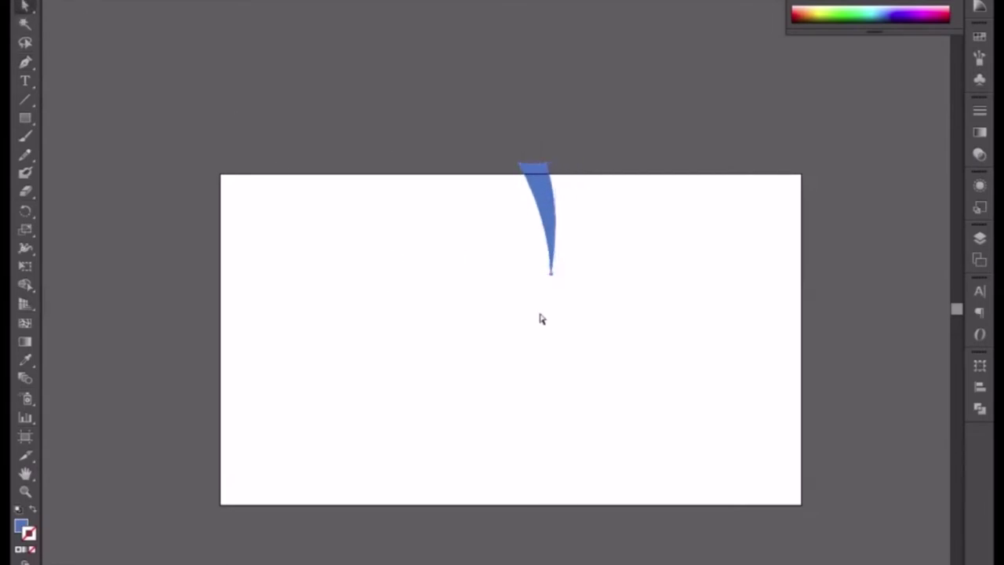
drag(553, 276, 542, 237)
click(434, 153)
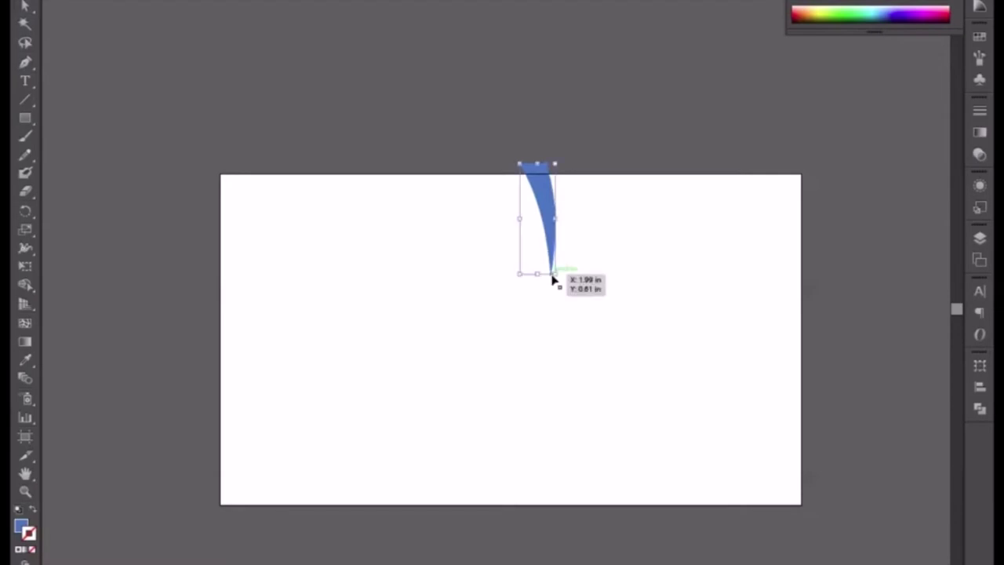
Step: Refine the sliver's bottom point and right-edge curve, checking the shape between adjustments
drag(551, 280, 560, 274)
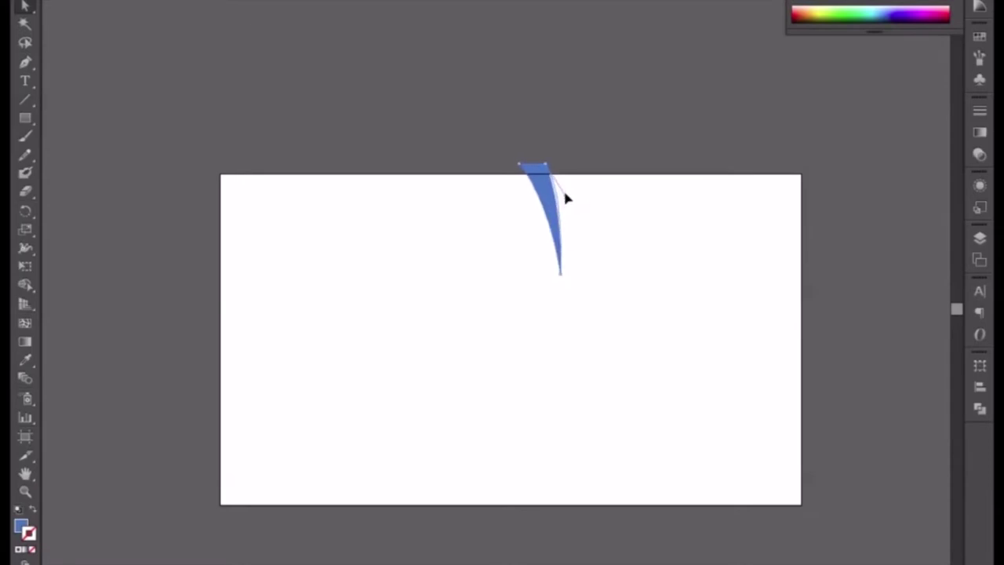
drag(566, 198, 565, 195)
click(554, 284)
click(563, 273)
click(595, 155)
click(560, 274)
click(565, 164)
click(25, 62)
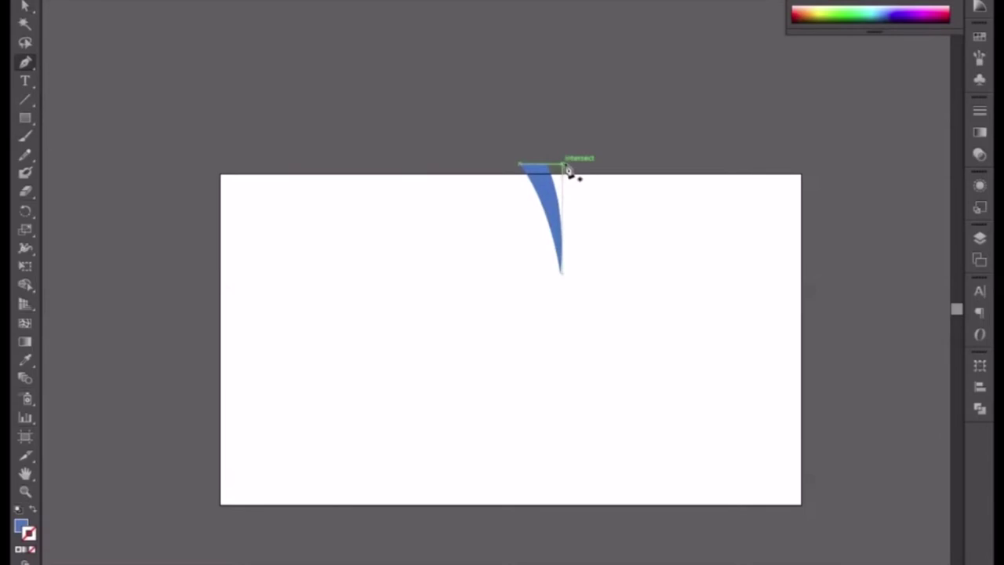
Step: Start the wave path at the sliver's top, curving below the card and back to a mid-card corner
drag(565, 164, 573, 182)
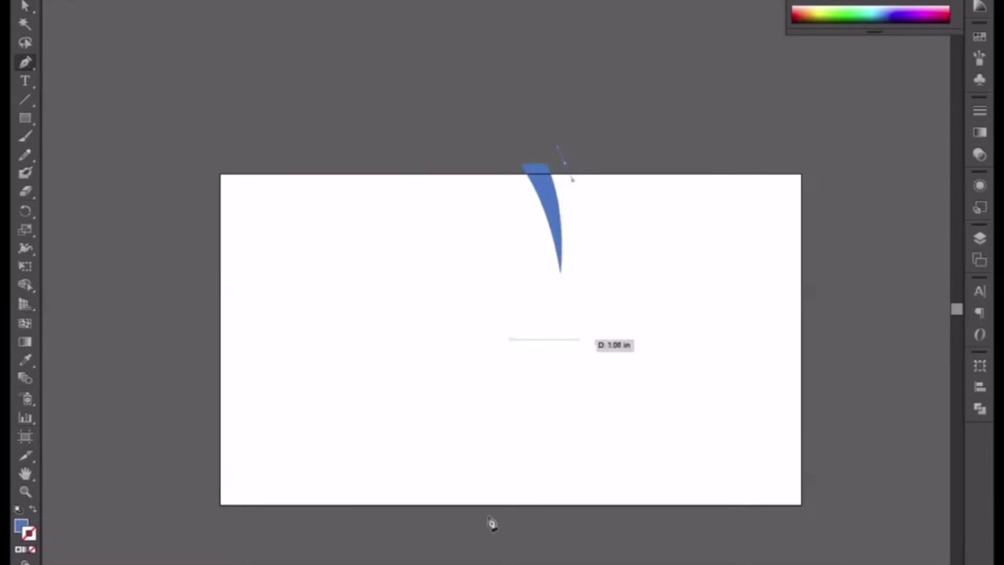
mouse_move(493, 524)
mouse_down()
mouse_move(444, 558)
mouse_move(401, 562)
mouse_up()
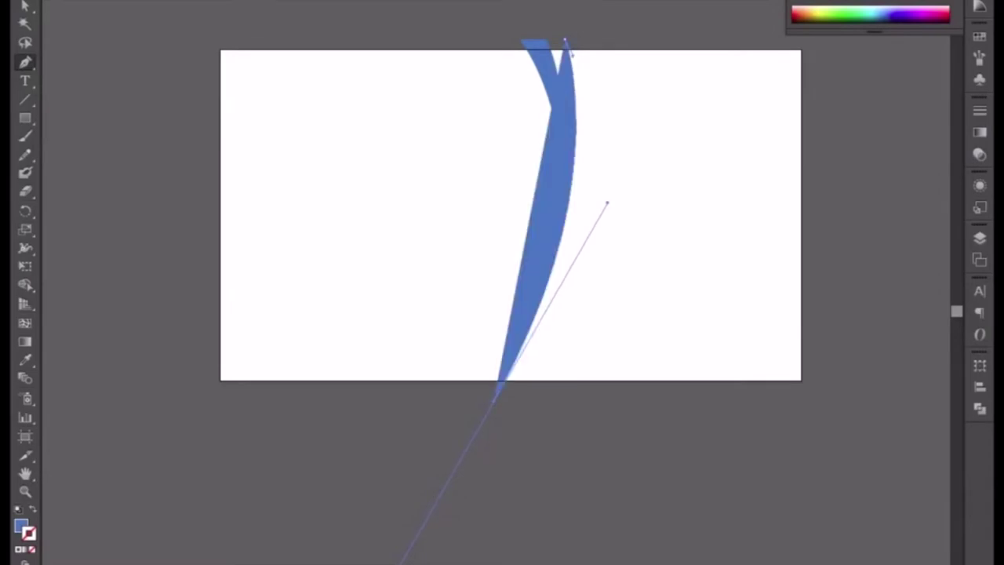
click(33, 509)
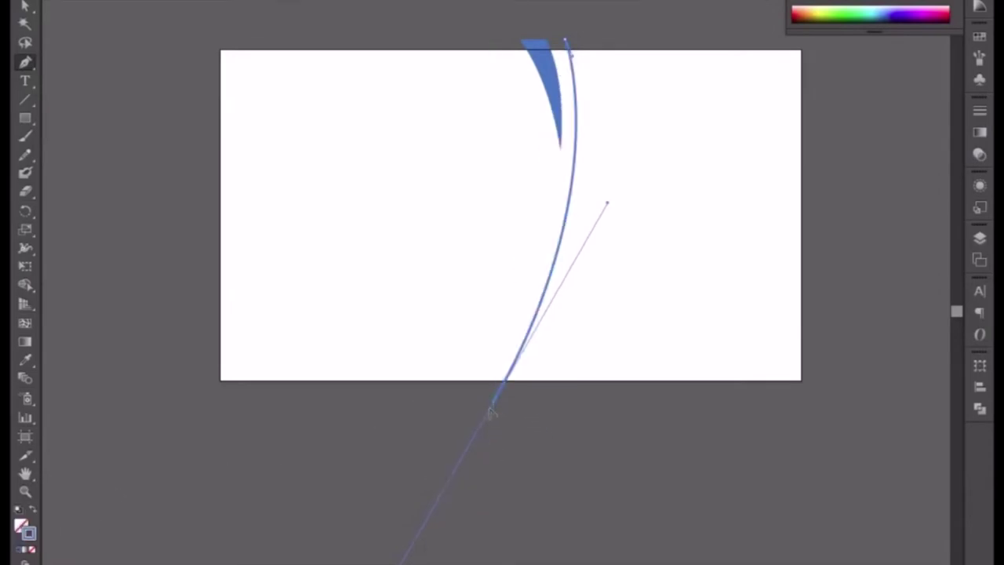
drag(493, 402, 517, 407)
click(517, 403)
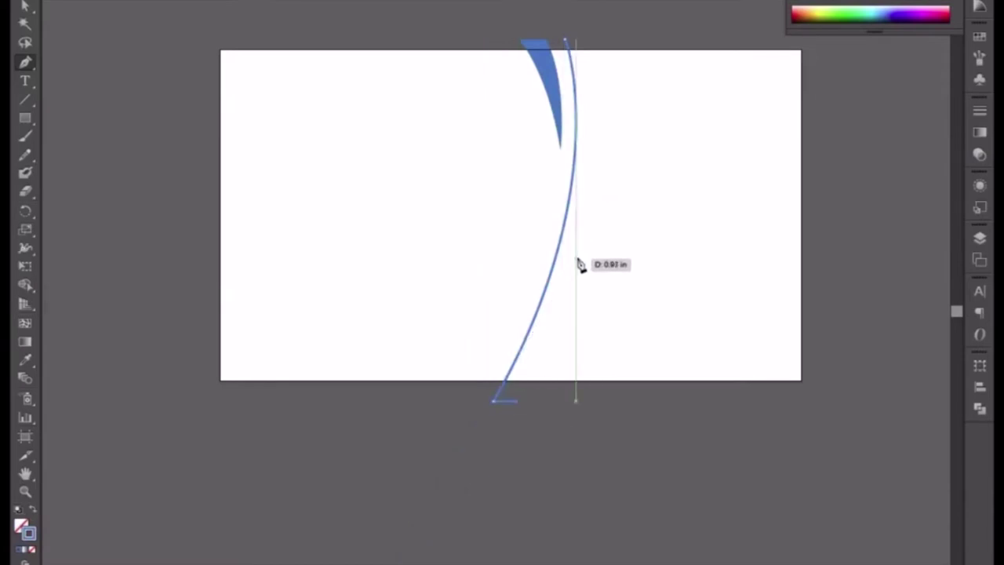
drag(577, 253, 600, 151)
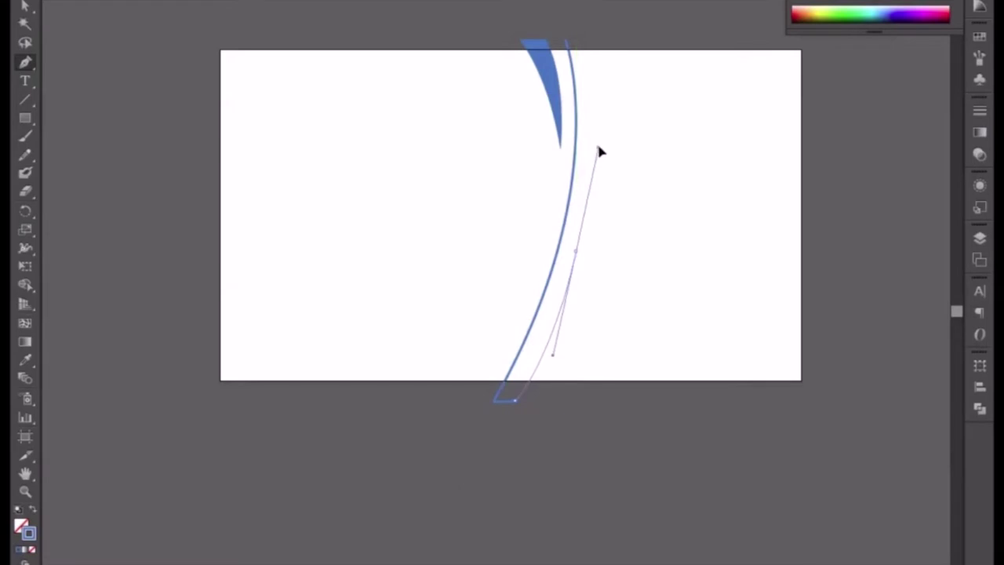
click(577, 251)
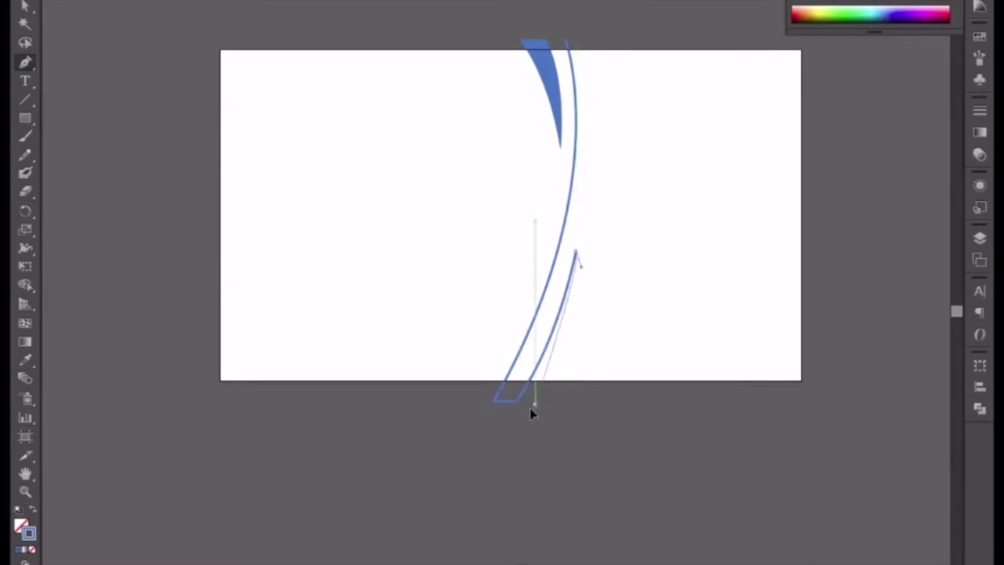
Step: Curve back below the card, run edges past the right side, close the shape and fill it blue
drag(533, 405, 501, 453)
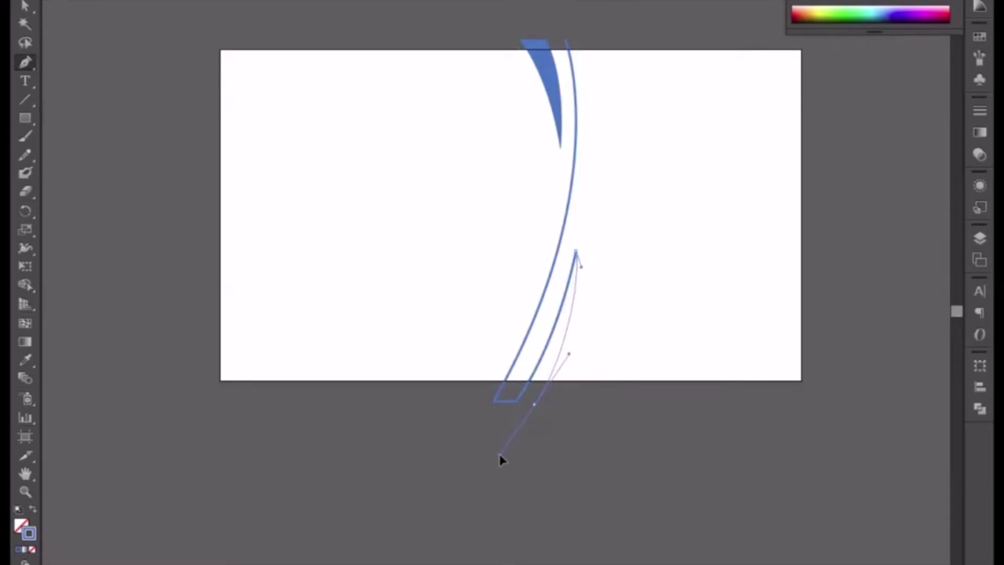
drag(576, 253, 585, 277)
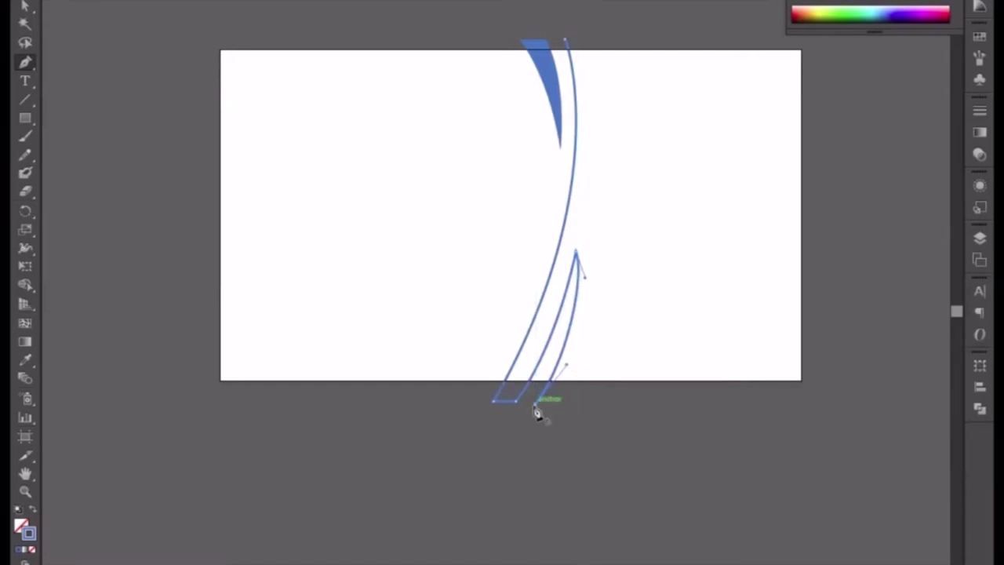
click(813, 404)
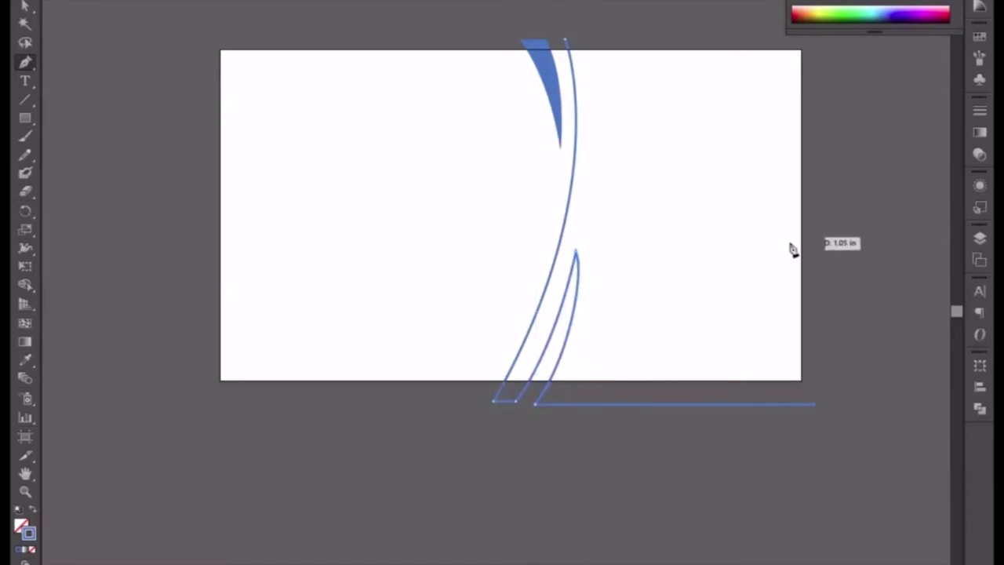
click(814, 37)
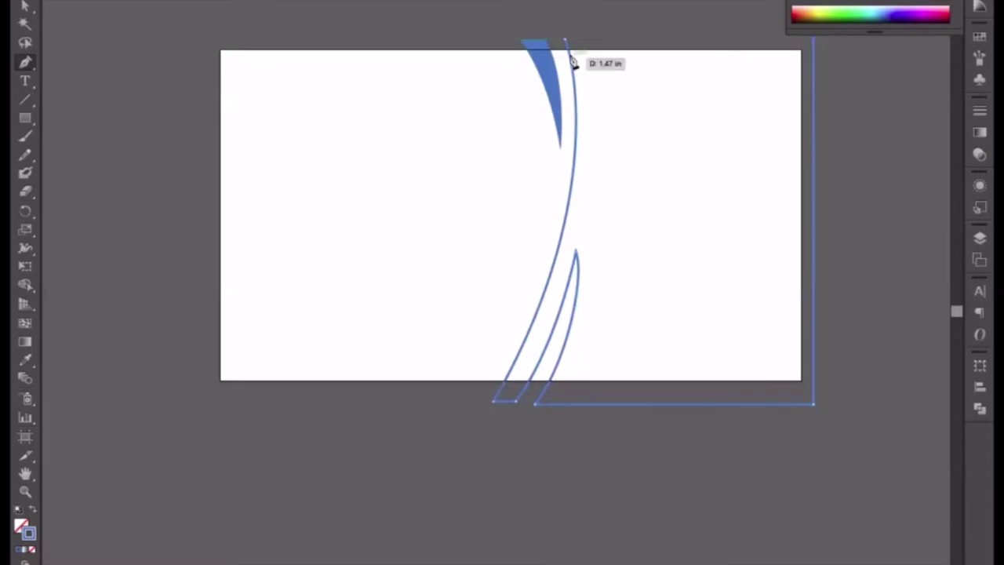
click(569, 43)
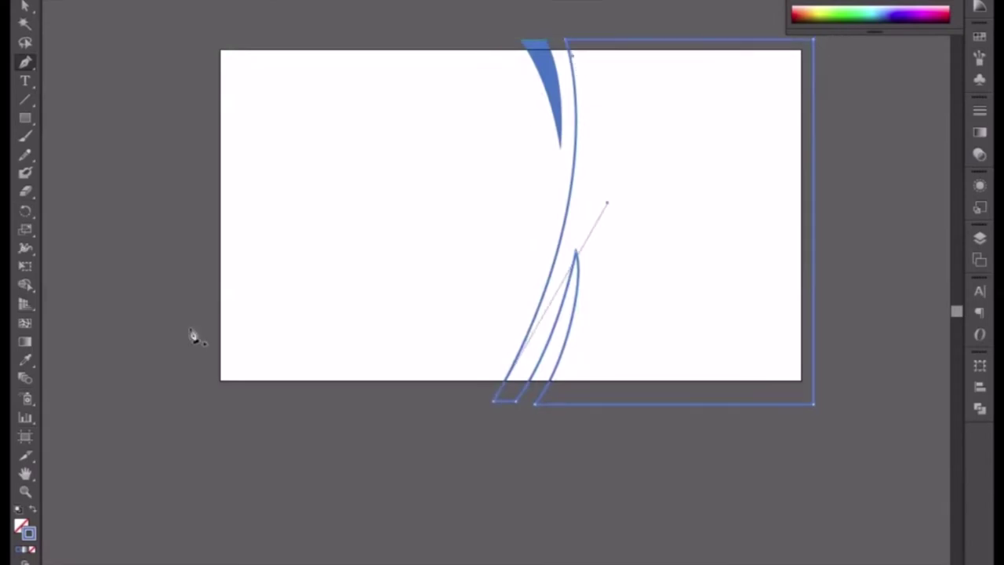
click(32, 512)
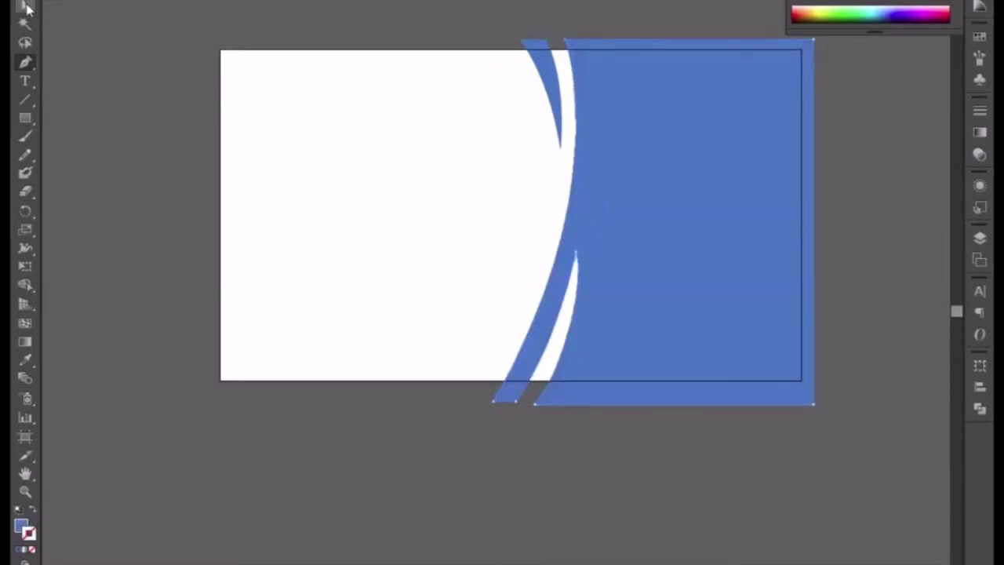
key(v)
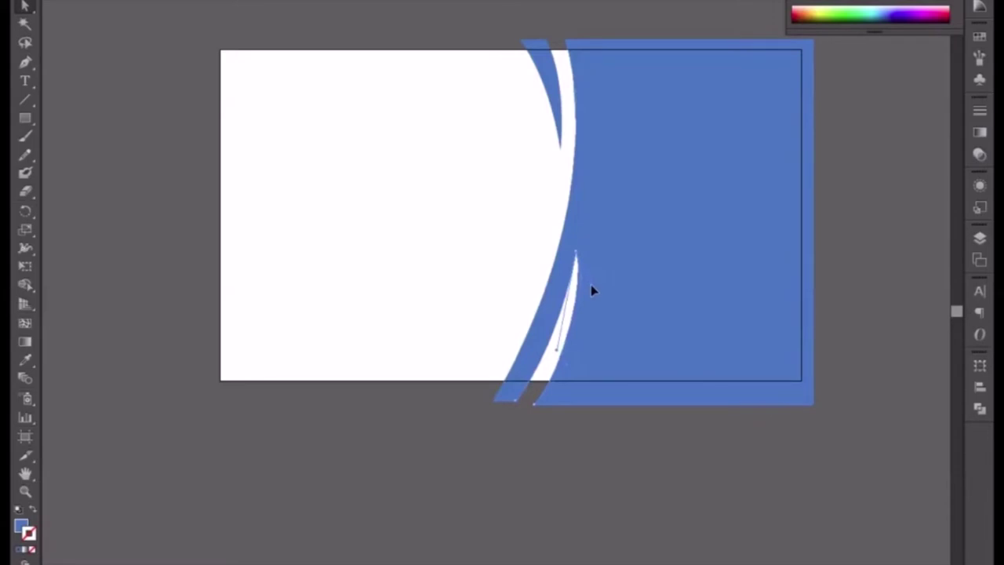
Step: Nudge the thin strip's bottom tip down-left and select the large blue wave
click(573, 455)
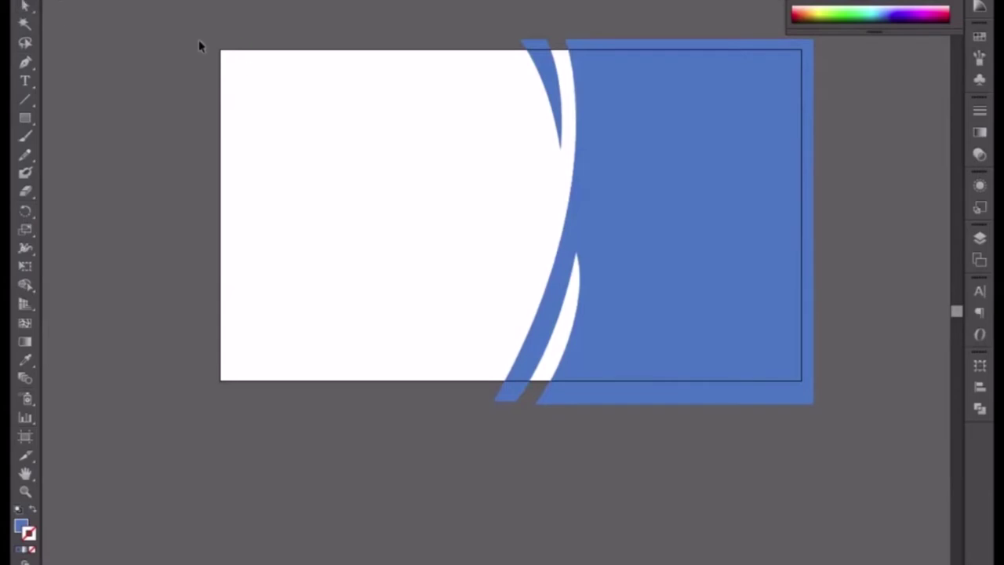
click(24, 65)
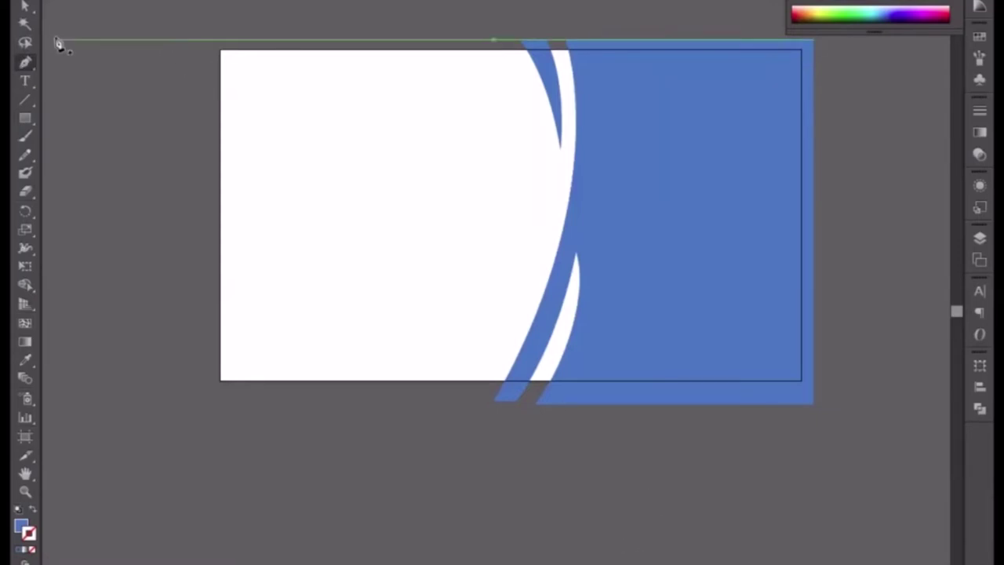
click(25, 6)
drag(503, 407, 501, 409)
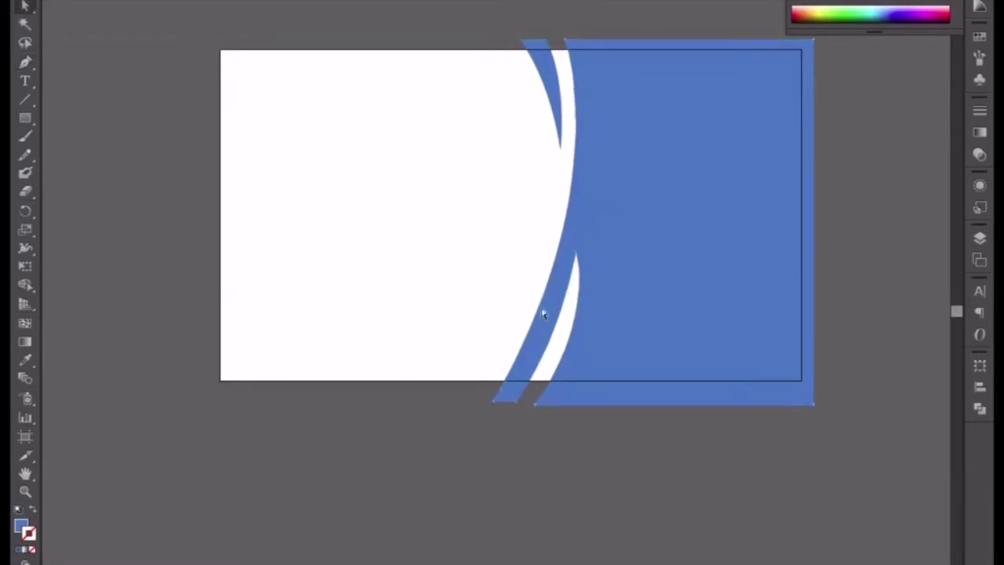
click(622, 205)
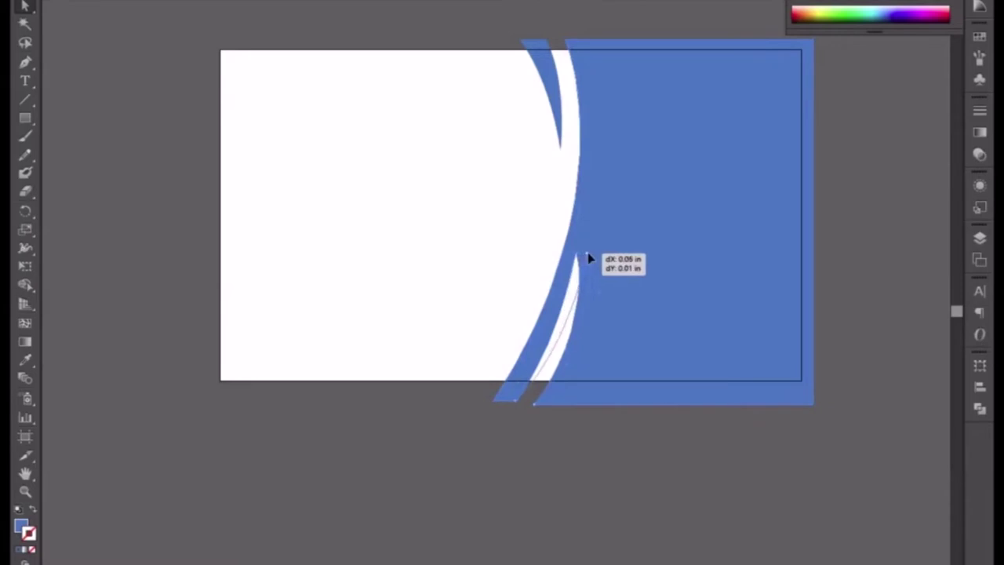
Step: Move the gap's anchors and handles to widen the white gap down toward the card's bottom
drag(578, 259, 587, 259)
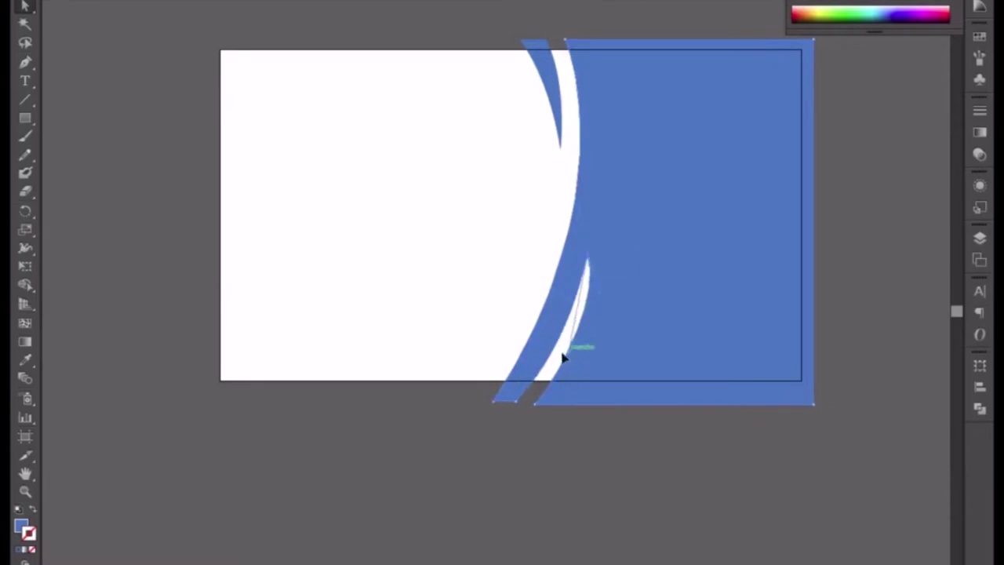
drag(568, 359, 546, 362)
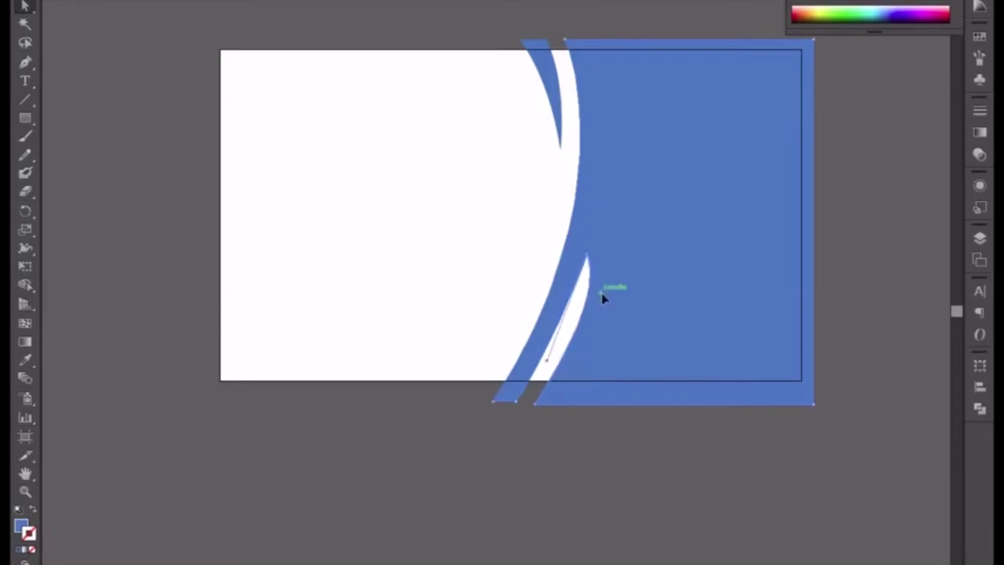
drag(601, 296, 595, 291)
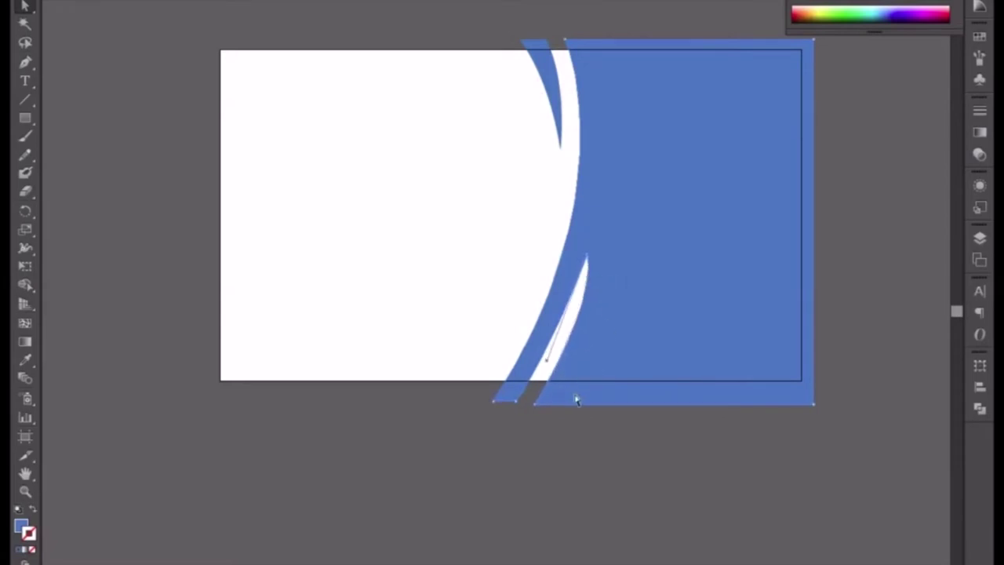
drag(570, 349, 569, 367)
click(582, 437)
click(576, 393)
click(559, 454)
click(594, 310)
click(594, 435)
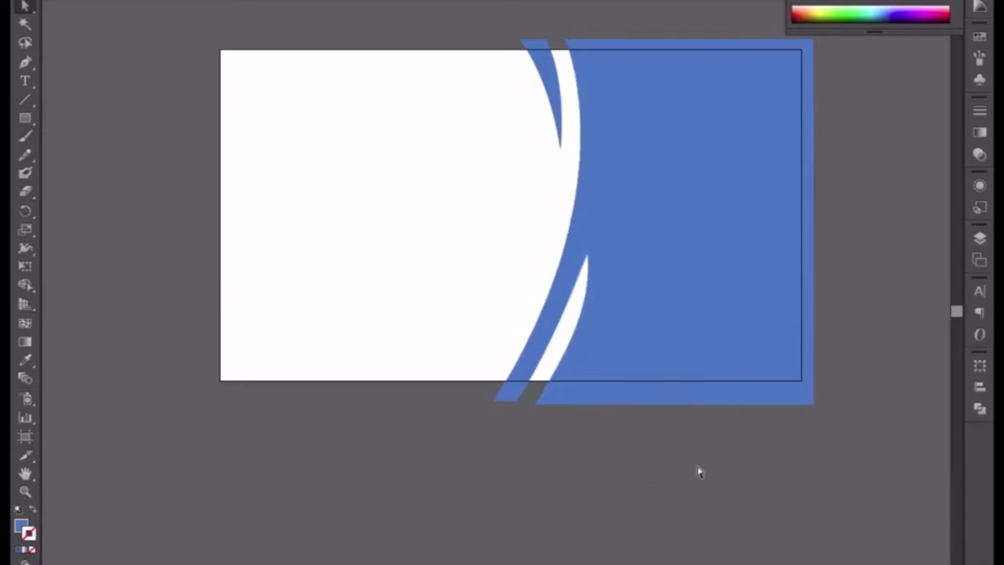
Step: Add a 'name here' text line in All Caps near the top-left and duplicate it below
click(25, 80)
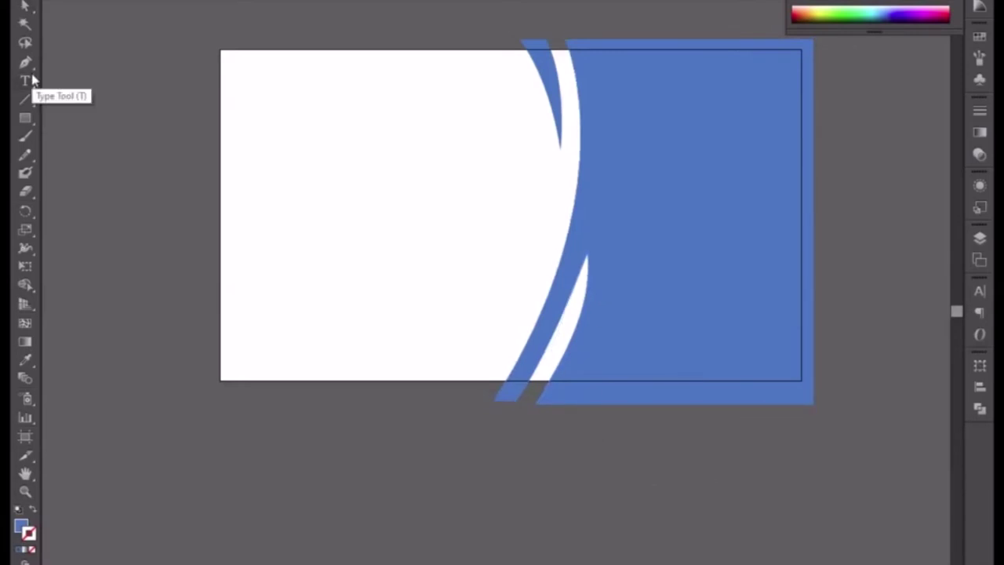
click(275, 104)
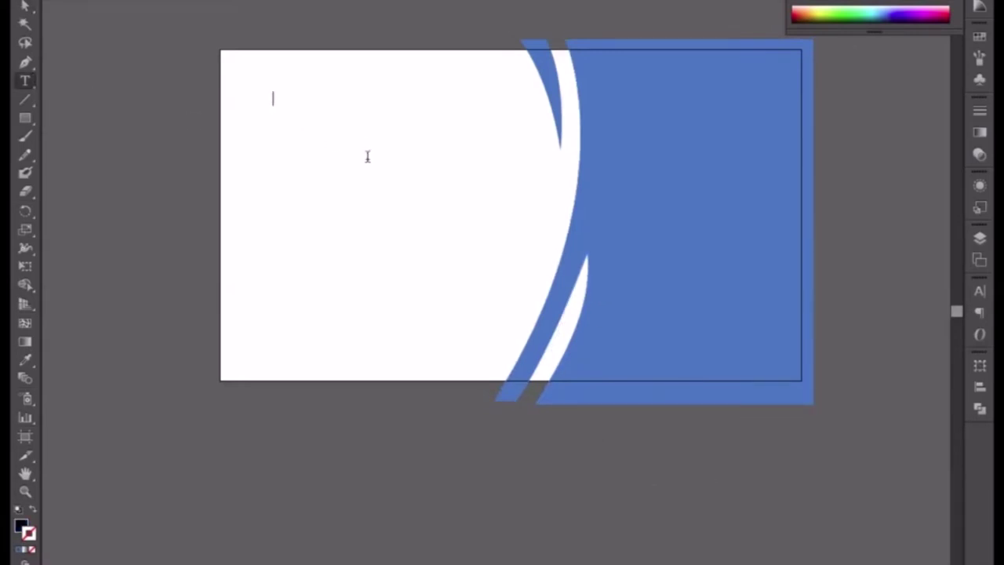
text(name)
text( here)
key(Escape)
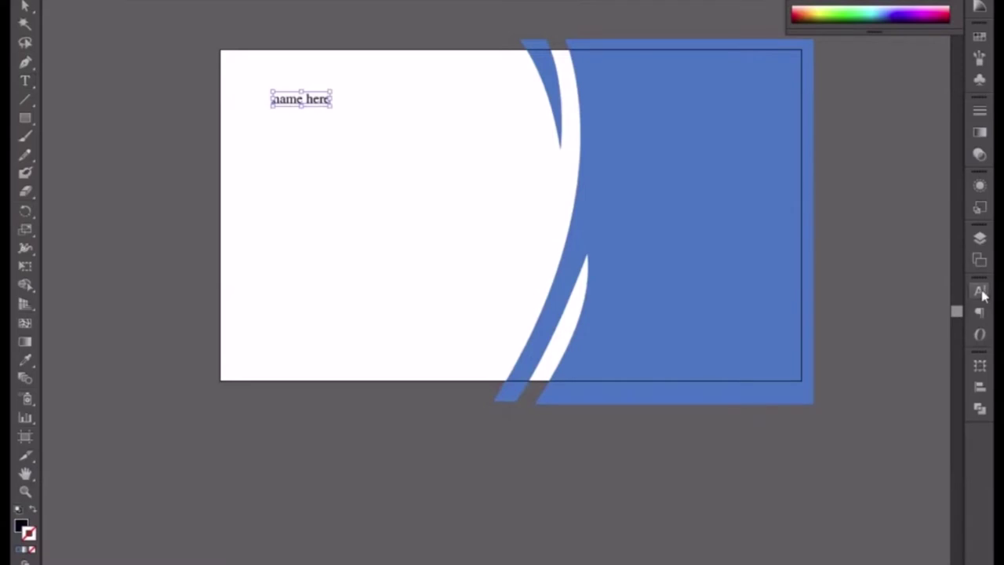
click(980, 291)
click(800, 433)
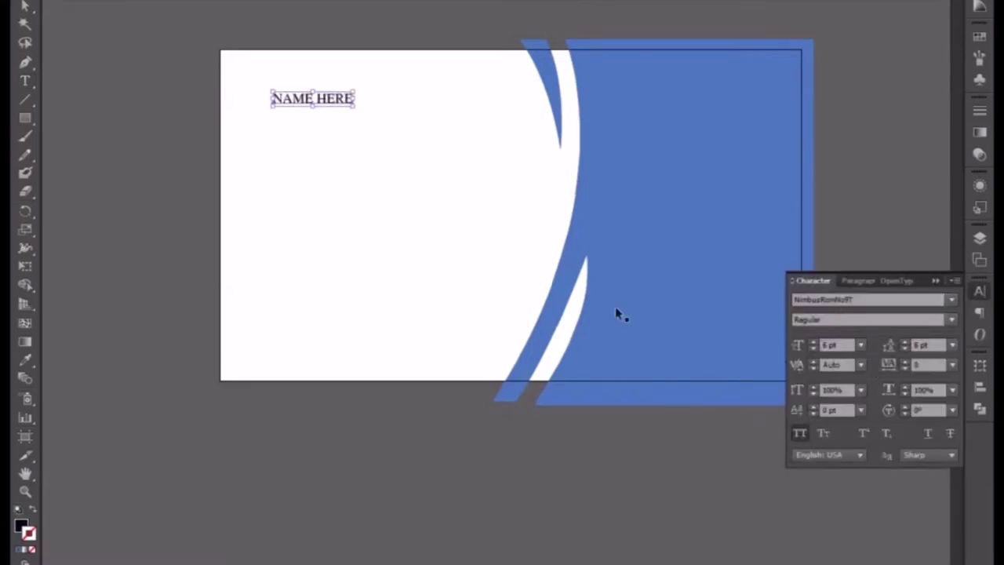
drag(338, 111, 338, 135)
Step: Enlarge the upper NAME HERE title to 12 pt
click(329, 100)
click(832, 346)
key(Up)
key(Up)
key(Up)
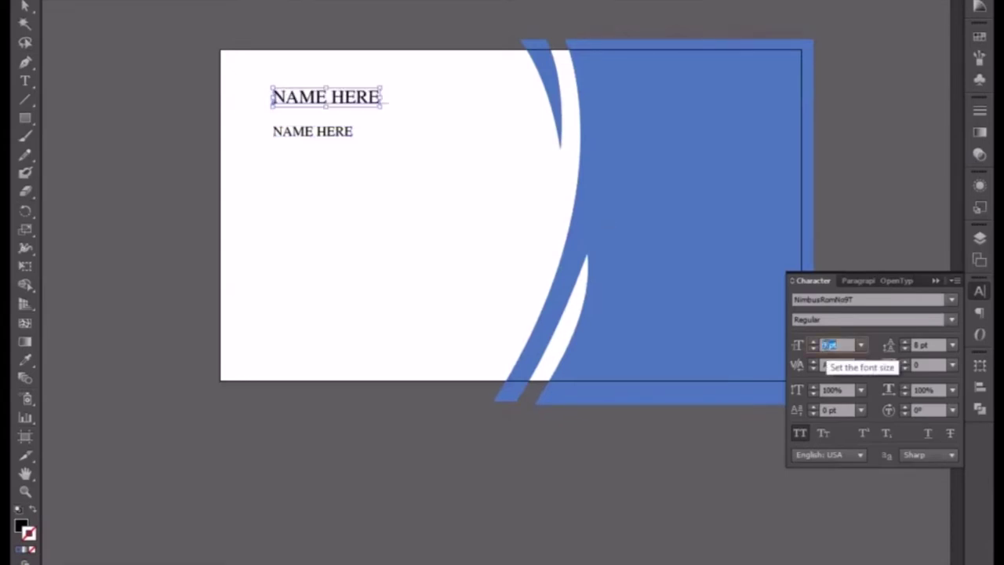
key(Up)
key(Up)
key(Up)
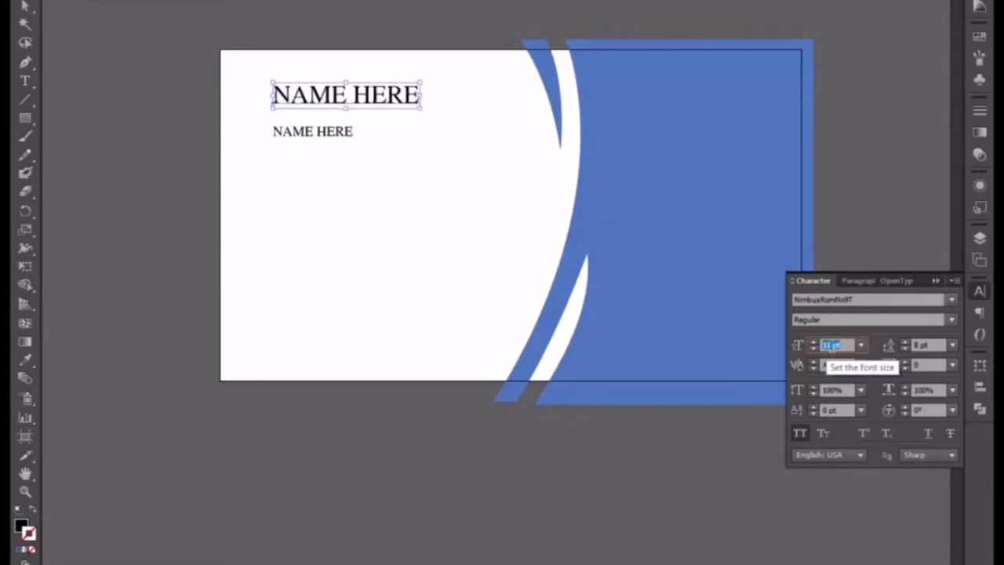
key(Up)
click(850, 303)
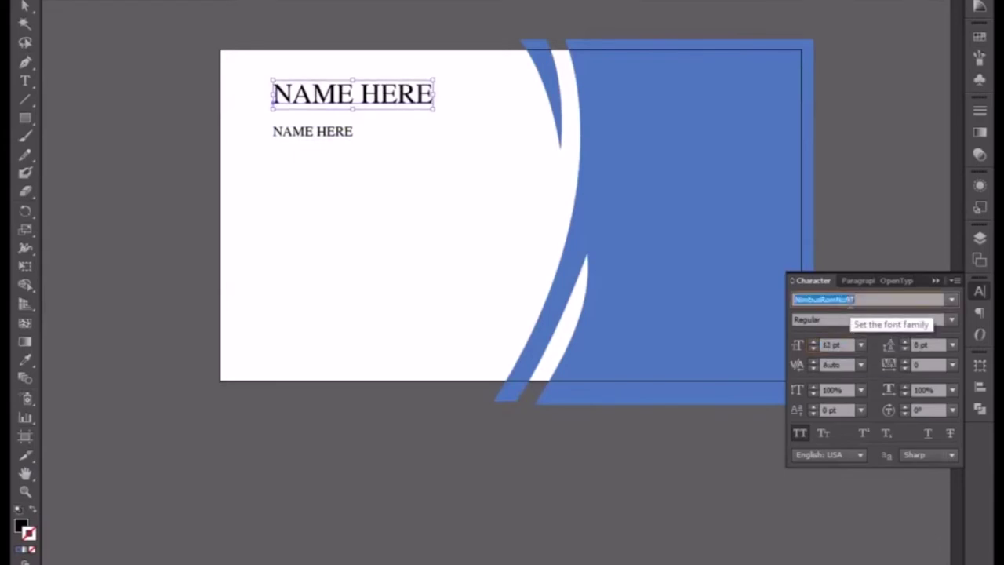
Step: Cycle through font families for the upper NAME HERE title toward Poppins Black
key(Down)
key(Down)
key(Down)
key(Down)
key(Down)
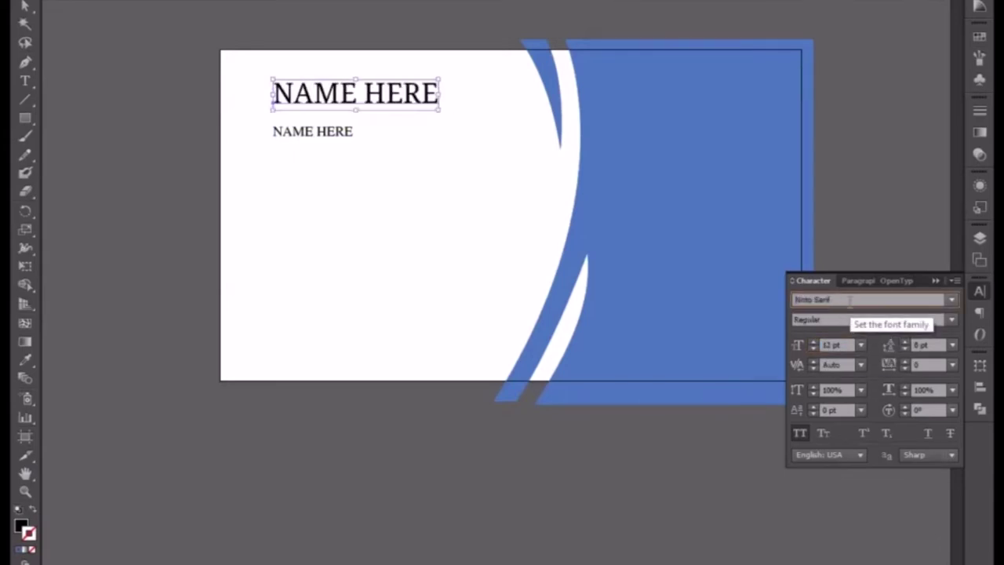
key(Down)
key(Down)
key(Down)
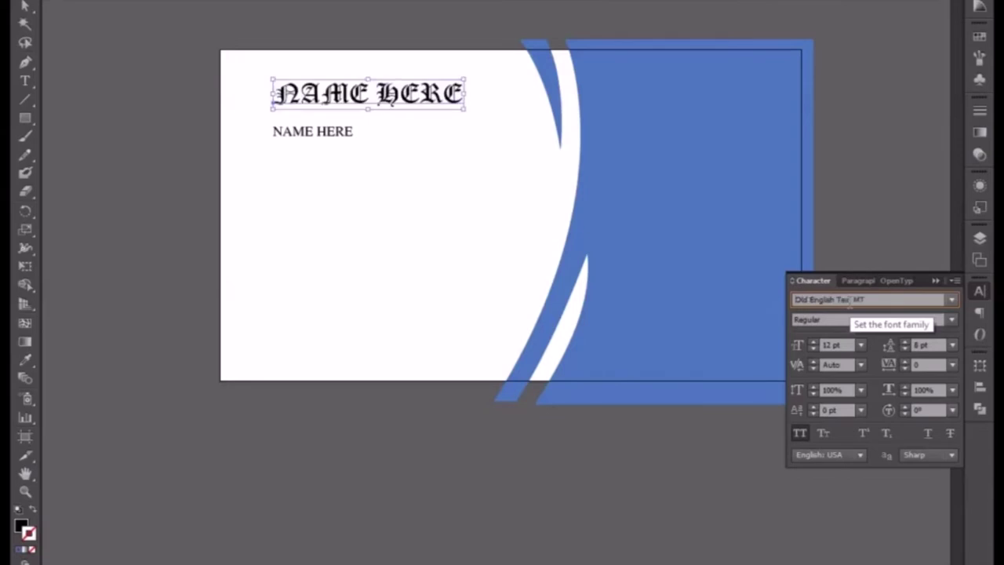
key(Down)
key(Down)
key(Down)
key(Down)
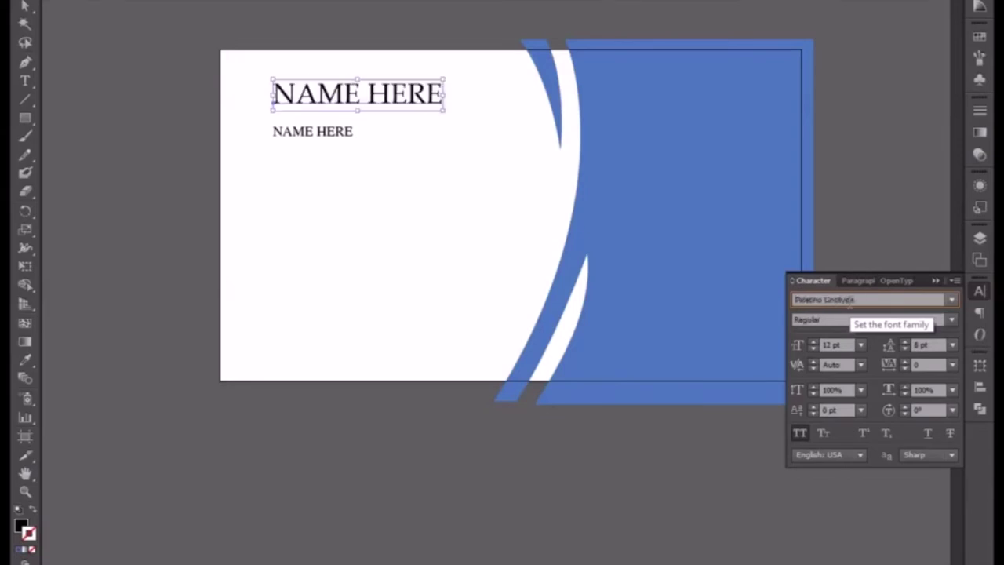
key(Down)
key(Down)
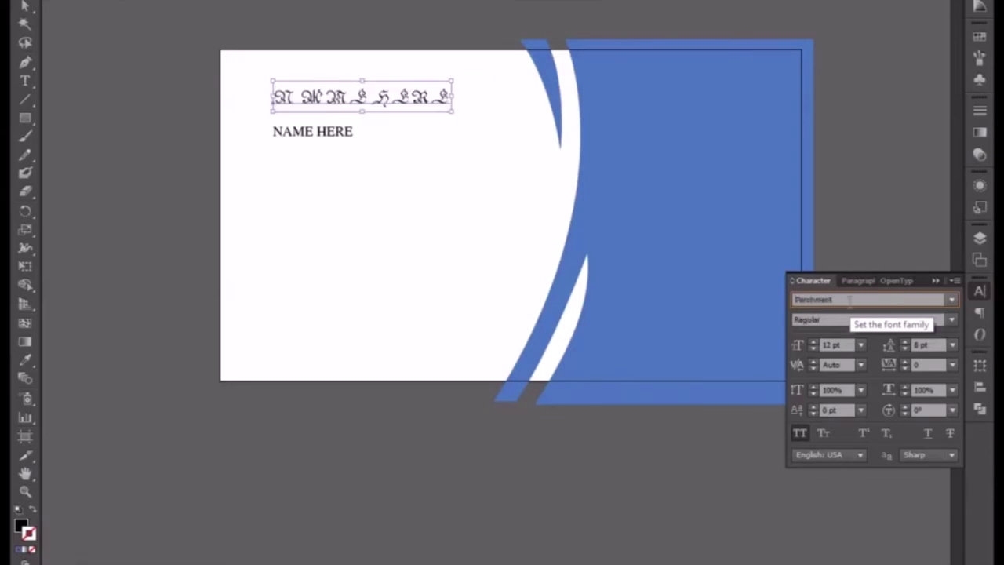
key(Down)
key(Down)
key(Down)
key(Down)
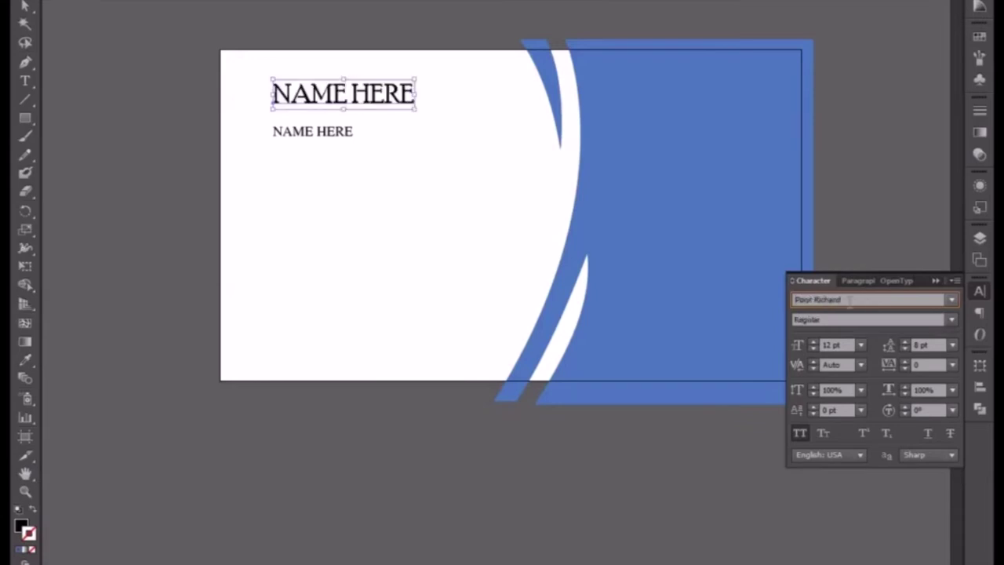
key(Down)
key(Down)
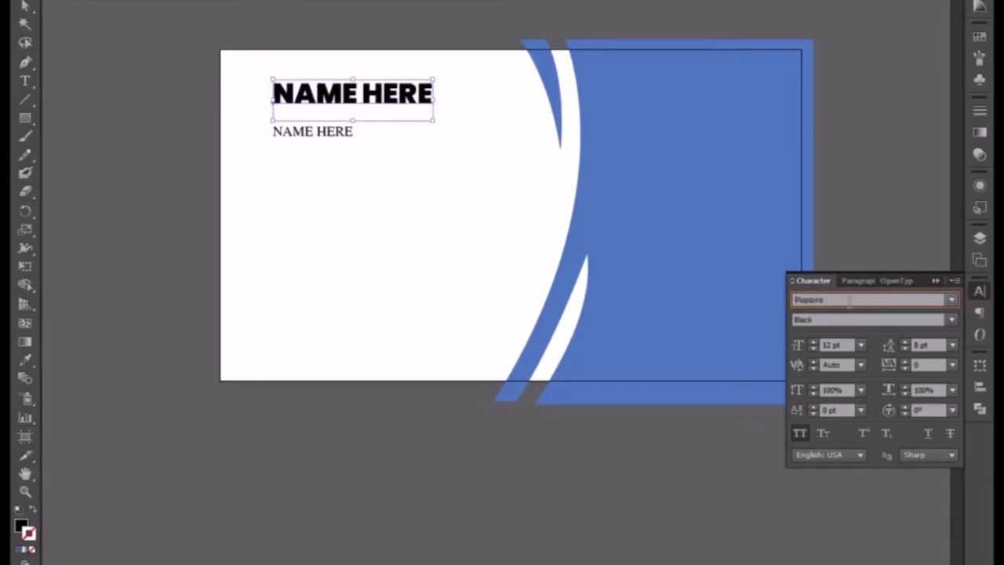
Step: Replace the second NAME HERE line with 'MARKETING COORDINATOR'
click(935, 281)
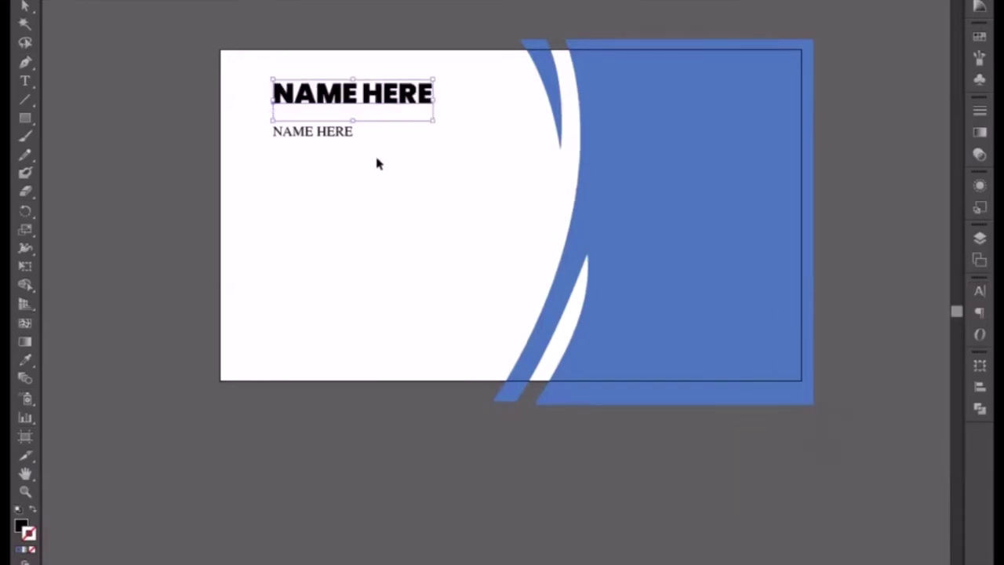
click(377, 162)
triple_click(339, 131)
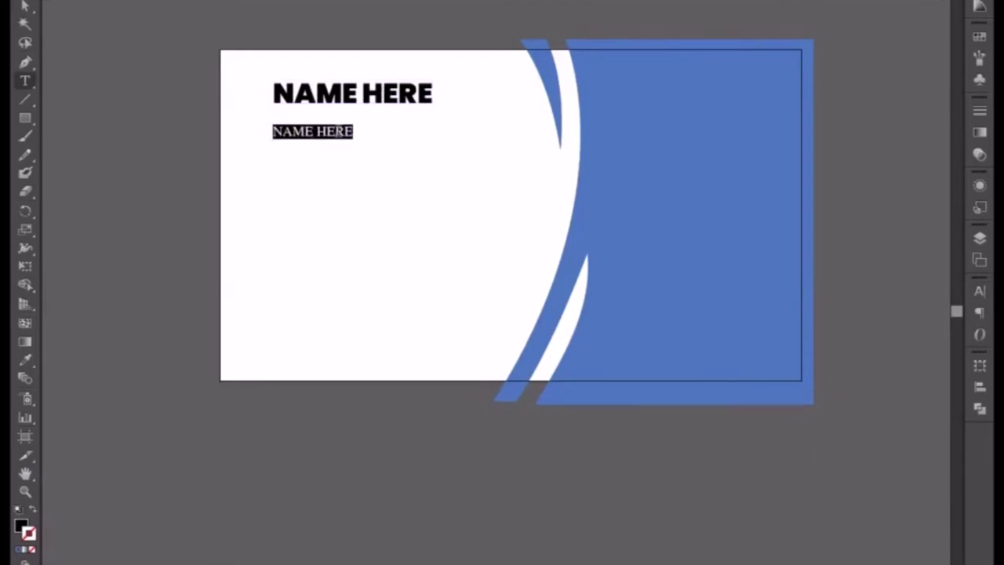
text(MAR)
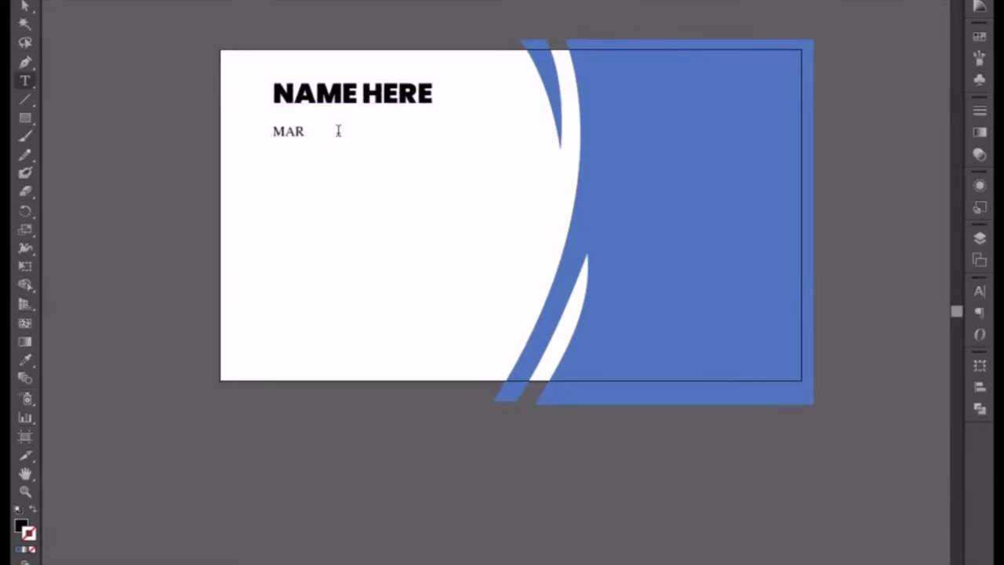
text(KETIN)
text(G)
text( C)
text(OORDI)
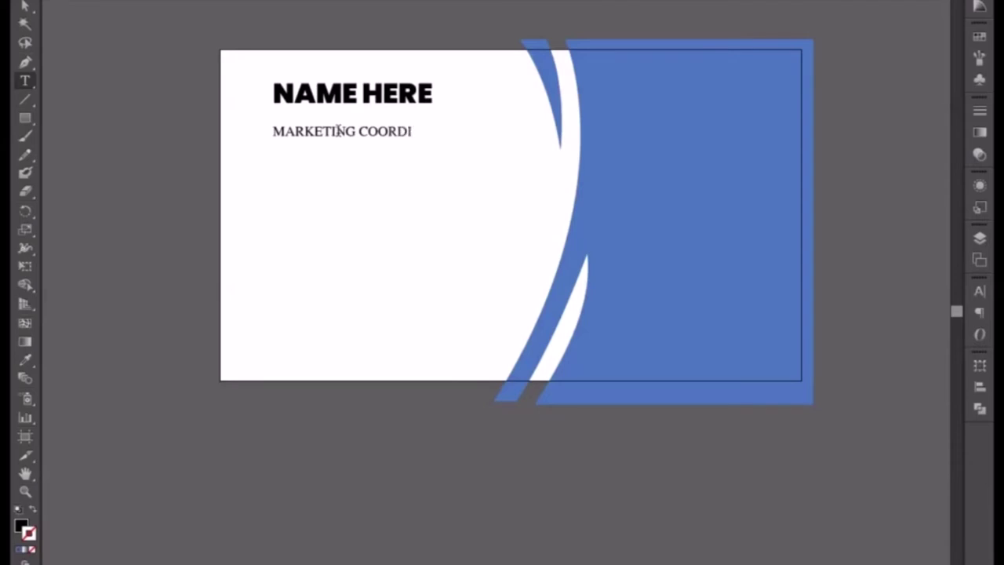
text(NATOR)
key(Escape)
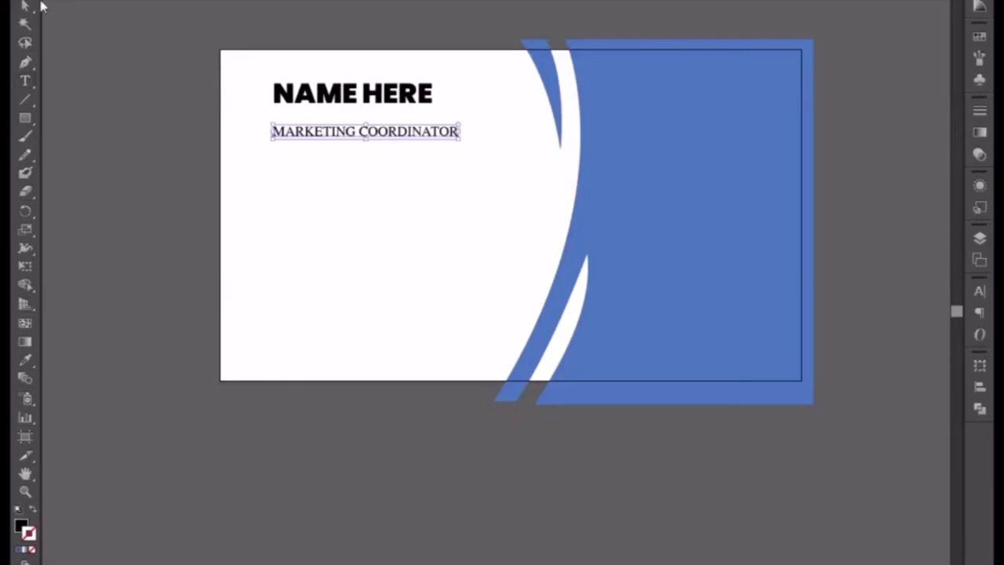
Step: Nudge the bold NAME HERE title to sit tightly above the subtitle
click(306, 94)
key(shift+Down)
key(Up)
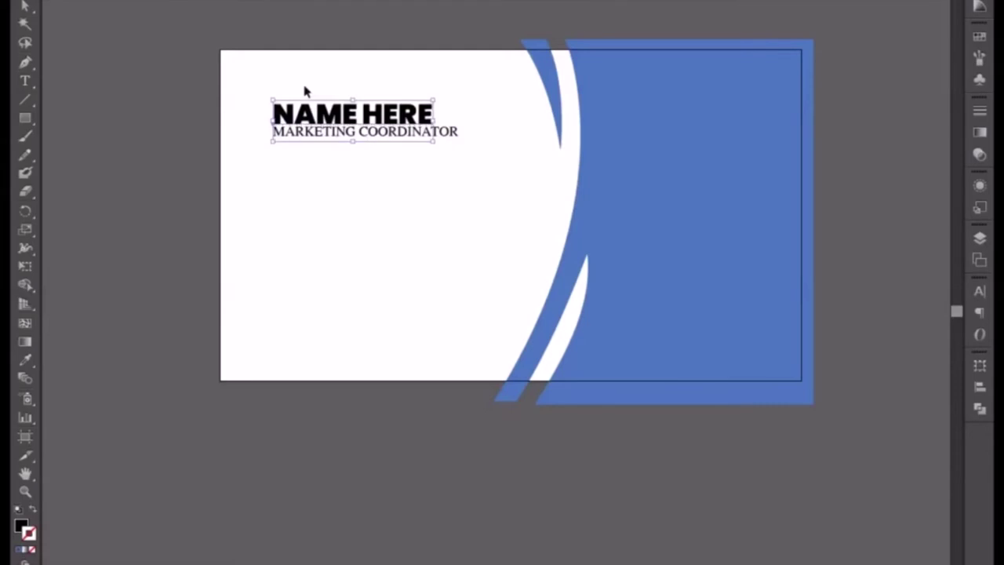
key(Up)
key(Up)
key(Up)
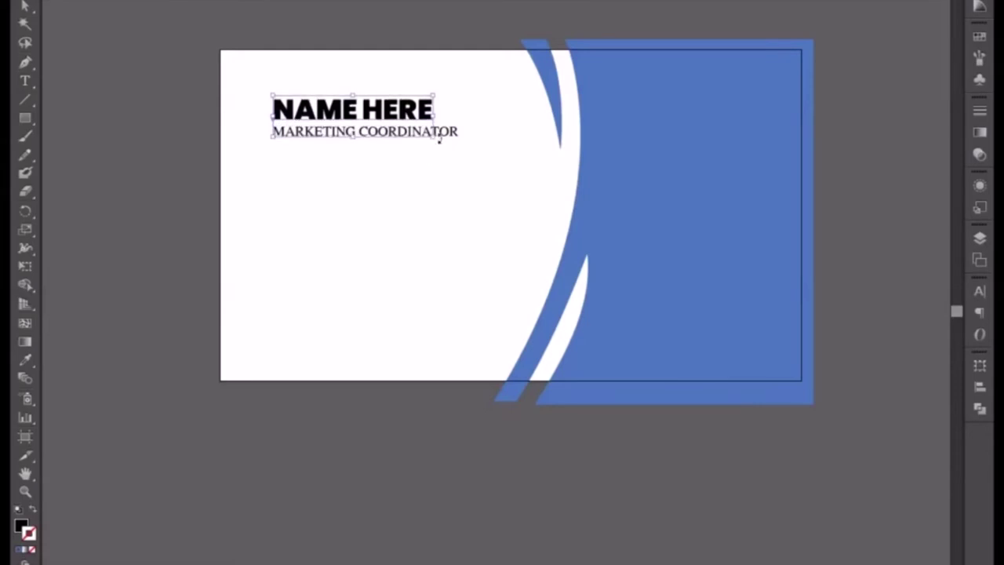
Step: Nudge both text lines up and left, then drag a copy of the subtitle mid-card
click(442, 135)
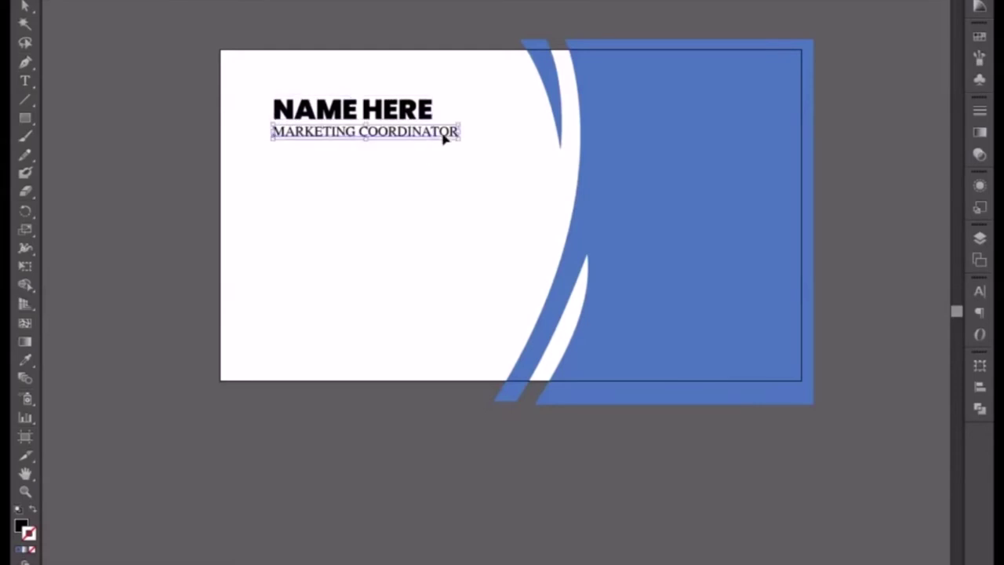
shift+click(399, 117)
key(Left)
key(Left)
key(Left)
key(Left)
key(Left)
key(Up)
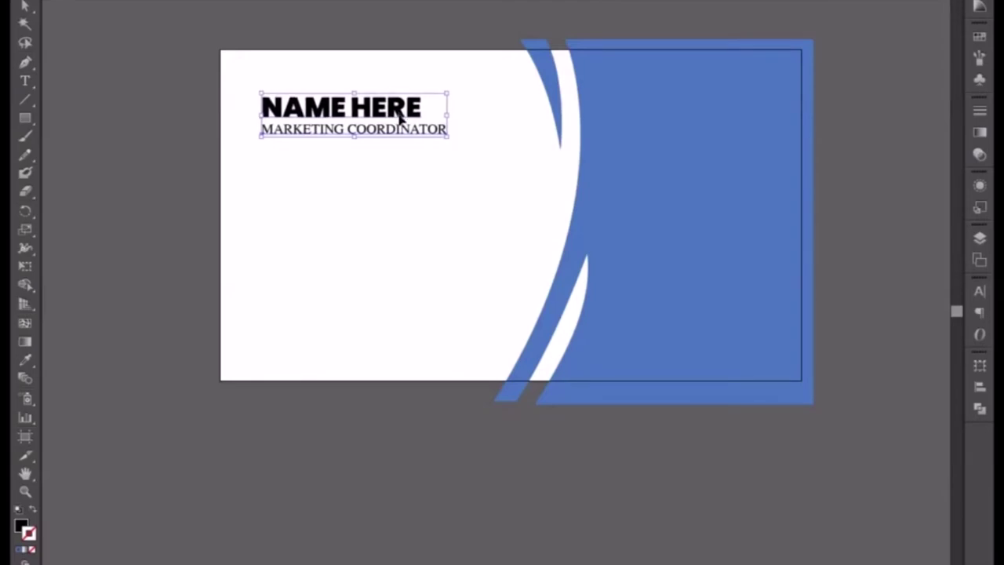
key(Up)
key(Up)
key(Up)
key(Up)
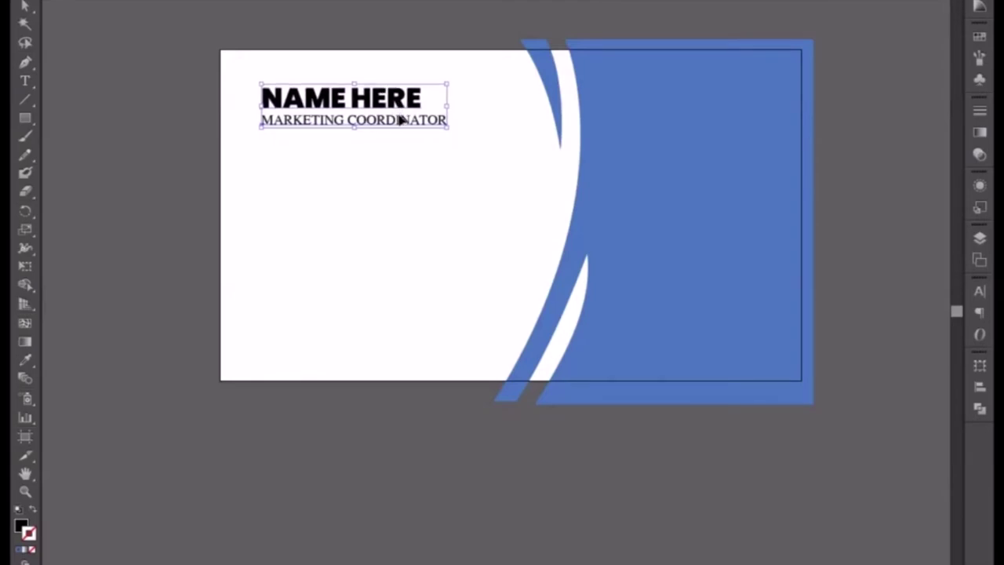
click(409, 154)
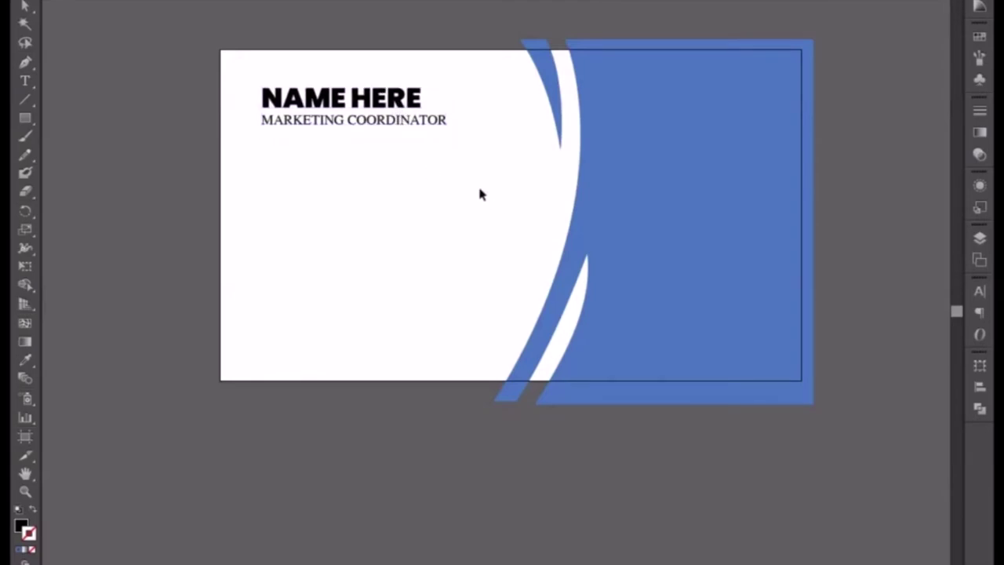
click(341, 123)
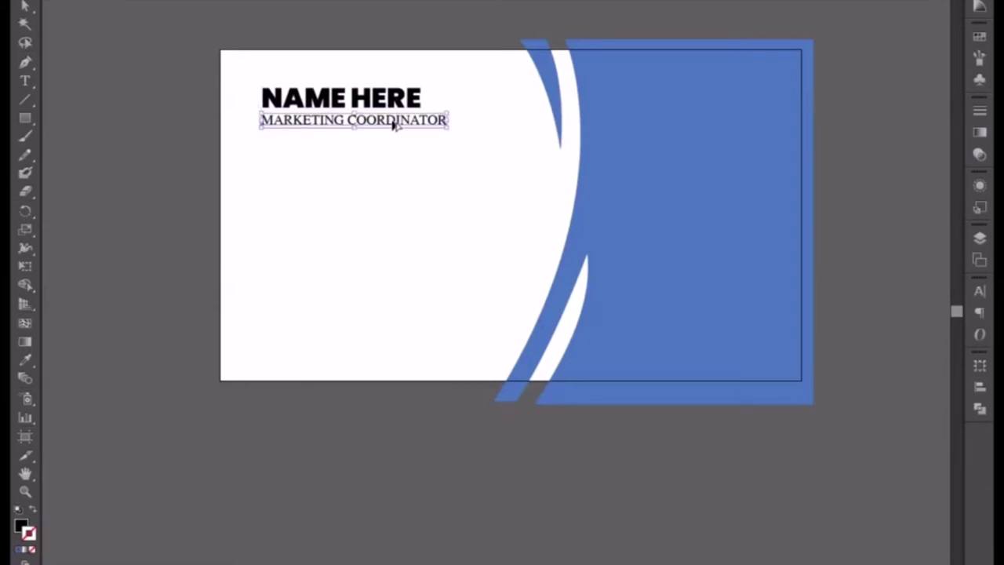
drag(388, 123, 382, 233)
Step: Replace the copied line's text with the two contact phone numbers
double_click(379, 232)
key(ctrl+a)
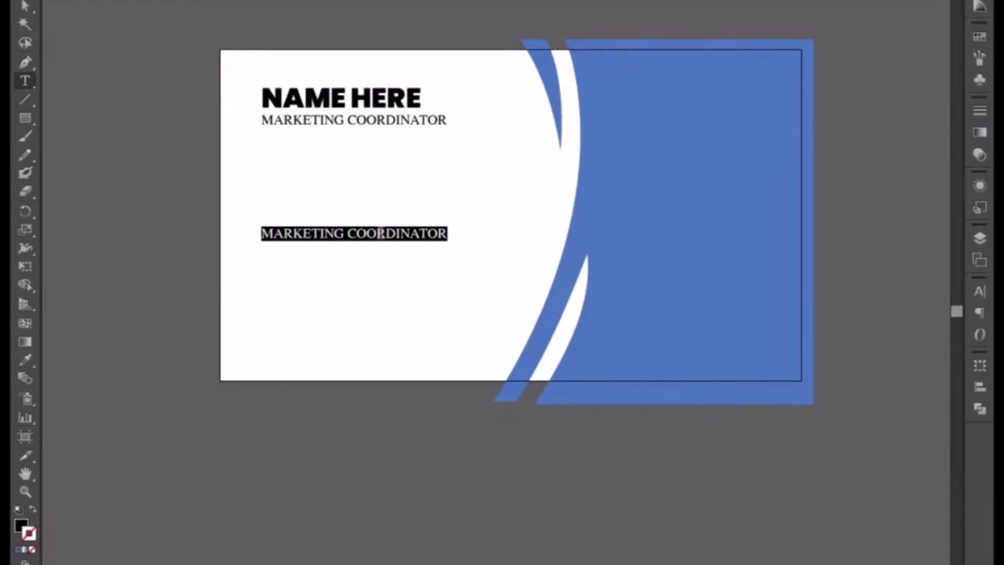
text(9)
key(BackSpace)
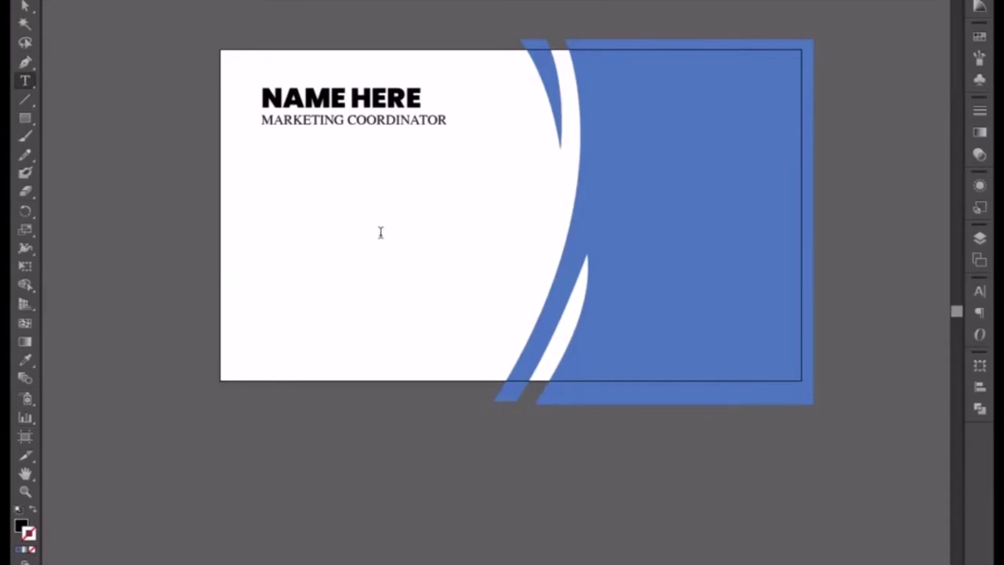
text(+9)
text( 03)
text(0)
key(BackSpace)
text(00 )
text(0)
text(000)
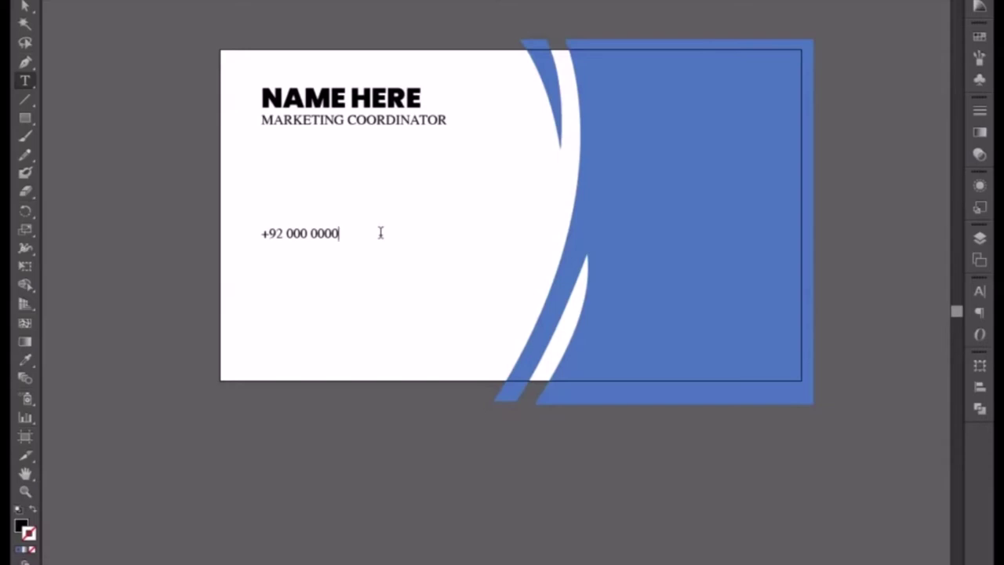
text(000 )
text(124 215)
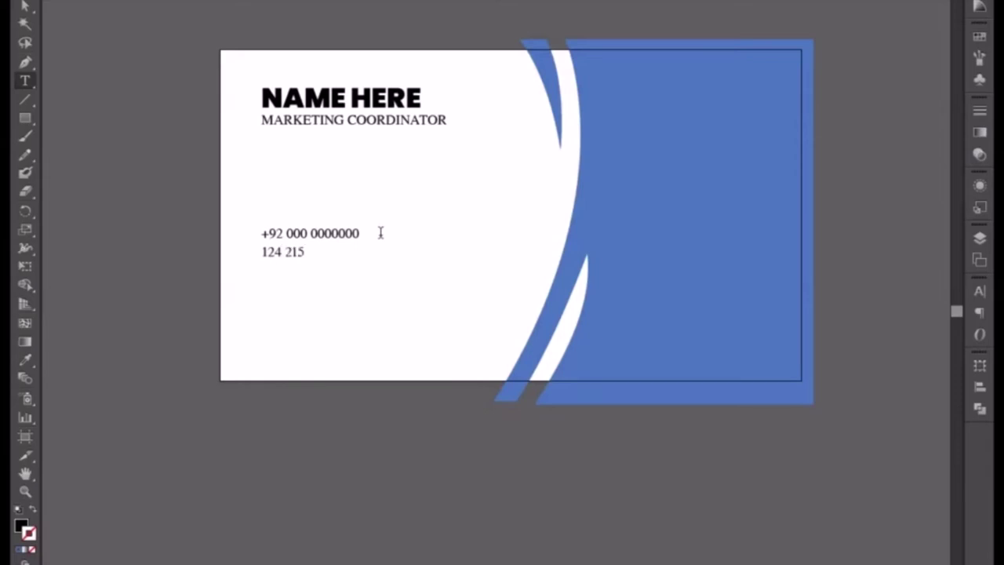
text(00)
key(BackSpace)
key(BackSpace)
text(0000)
key(Return)
text(NAME)
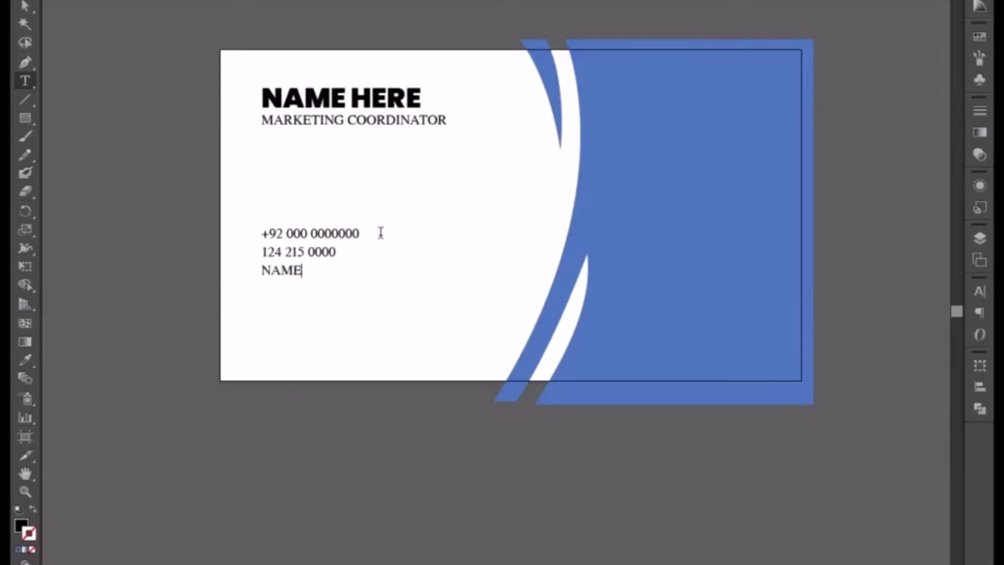
text(HERE@G)
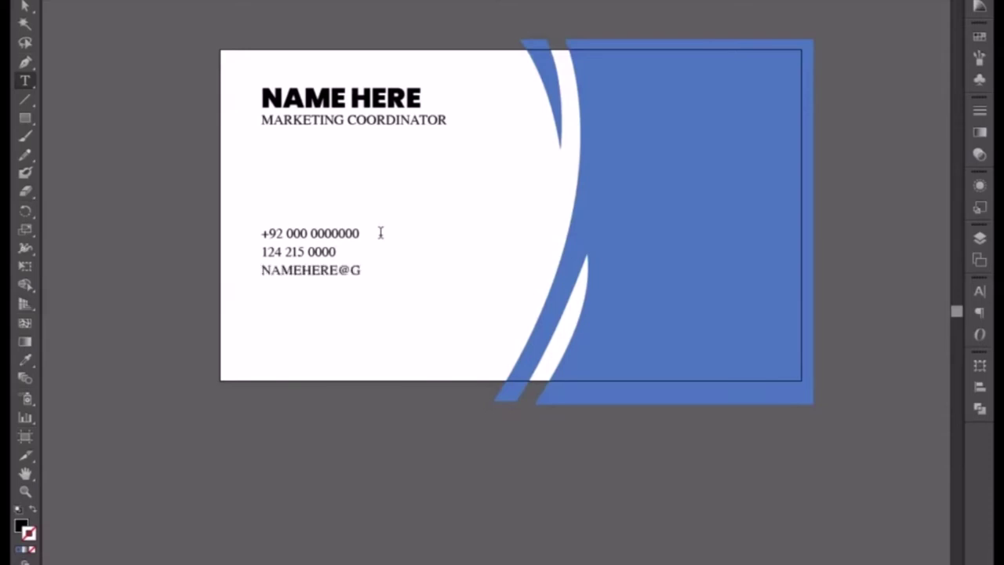
text(MAI)
text(L.COM)
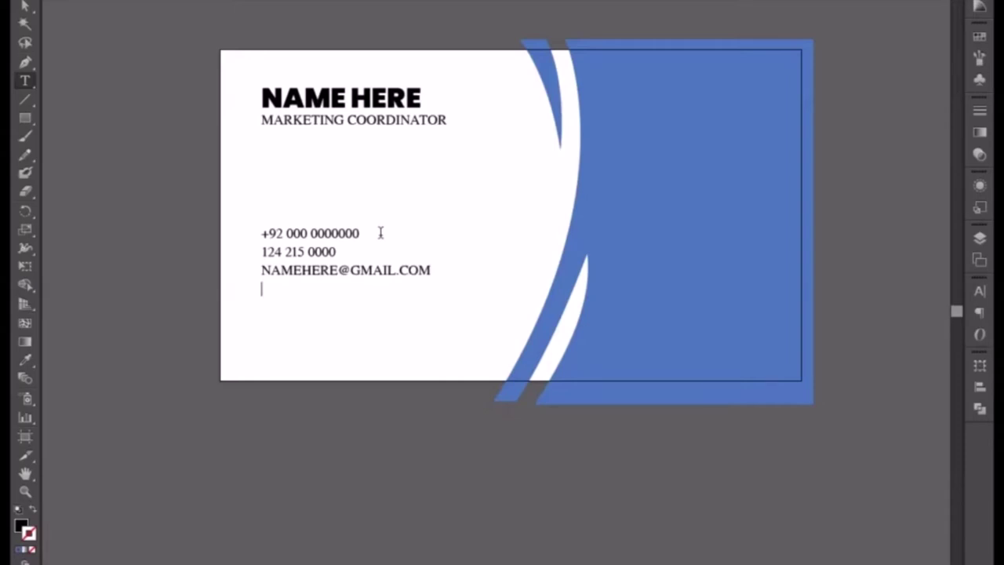
text(WWW.)
text(T)
text(RAVELA)
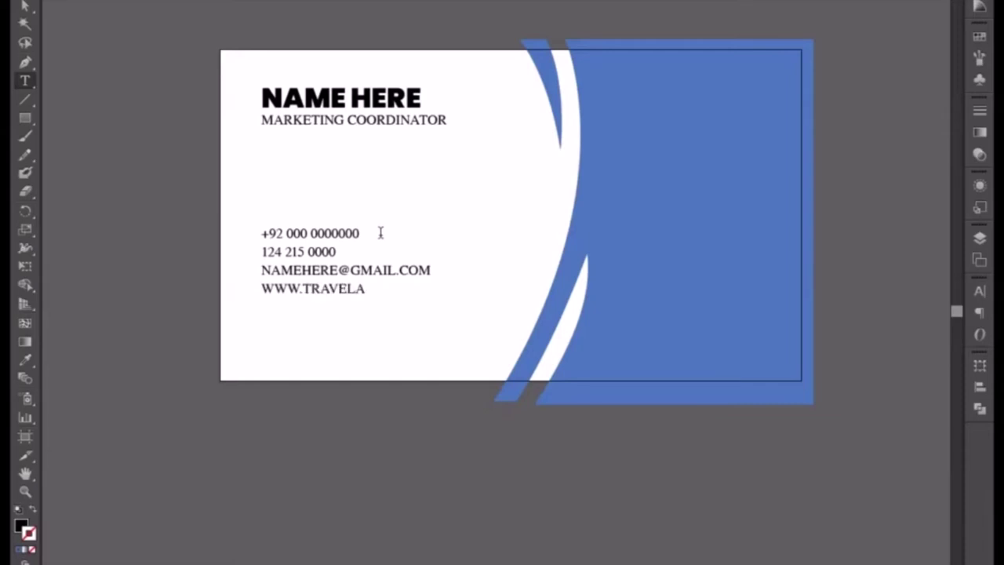
text(GENCY.)
text(COM)
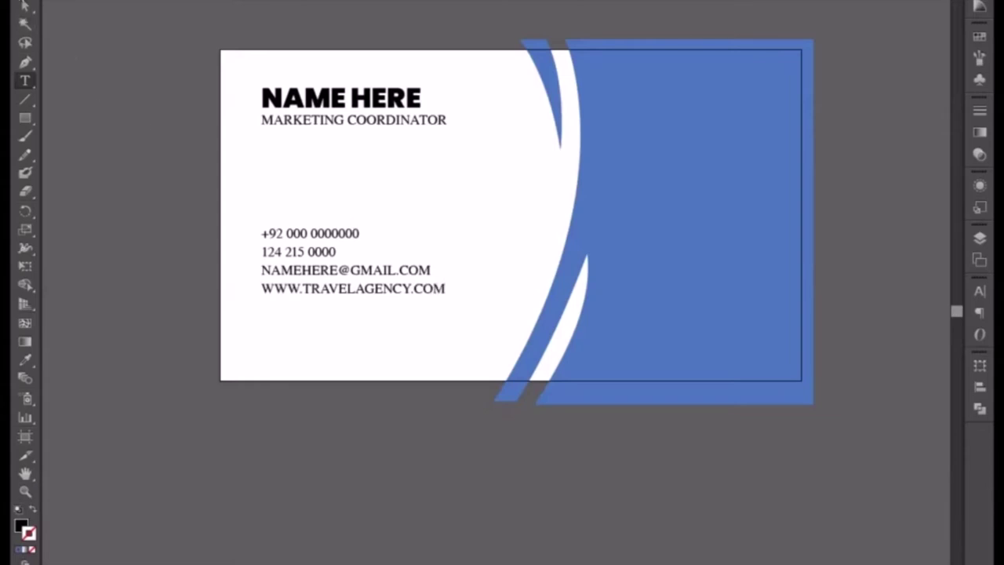
click(26, 6)
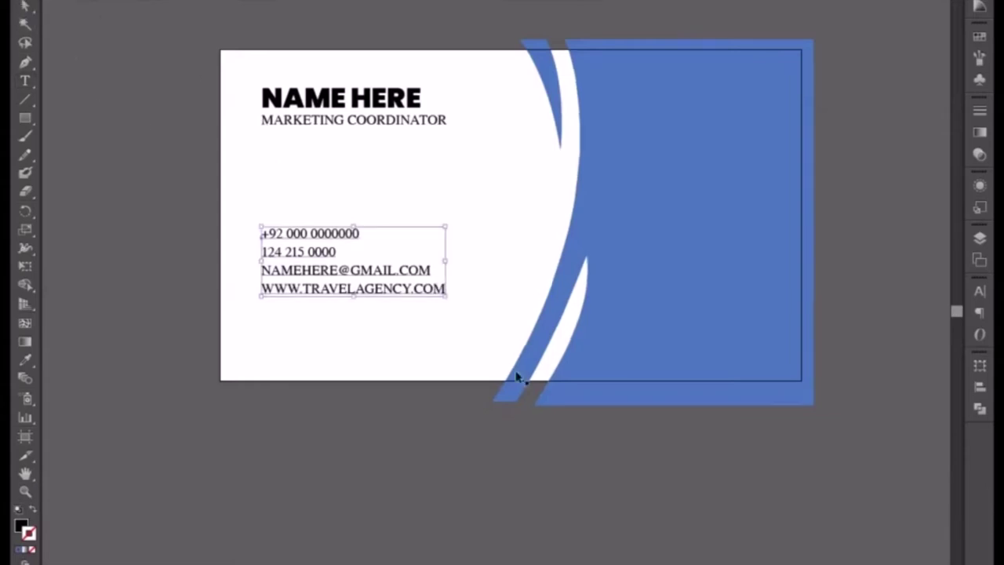
Step: Turn off All Caps for the contact block and move it down and right
click(980, 291)
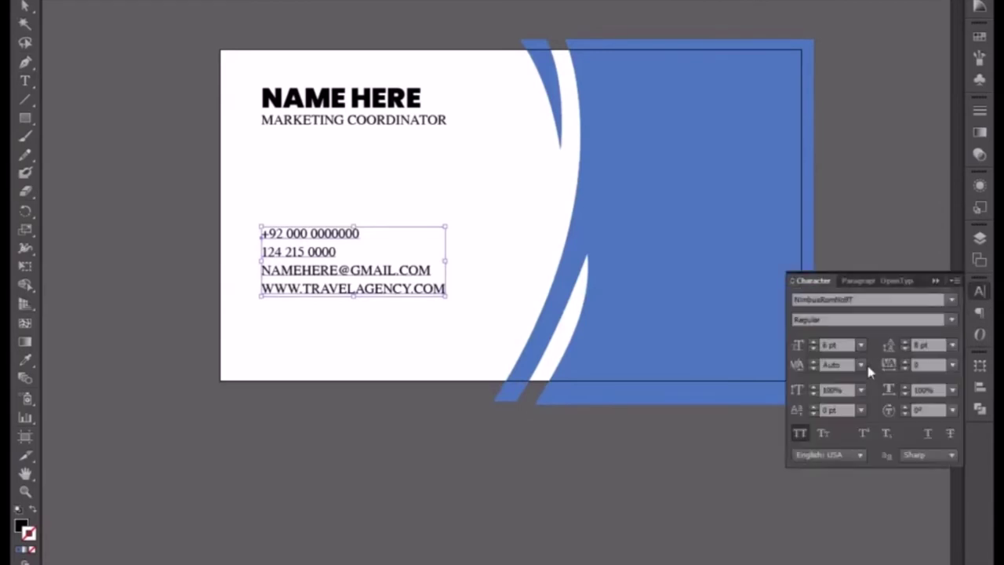
click(799, 433)
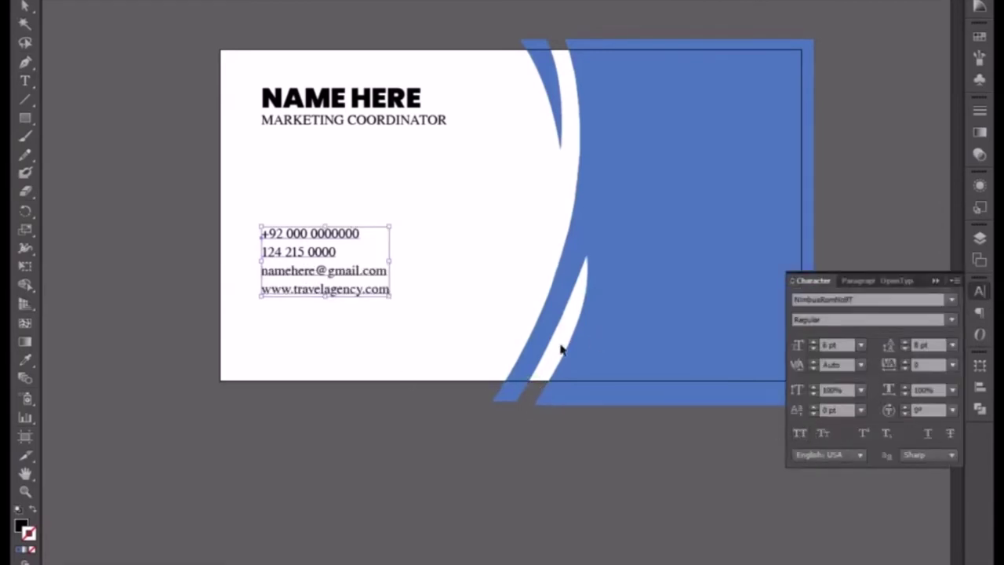
click(361, 334)
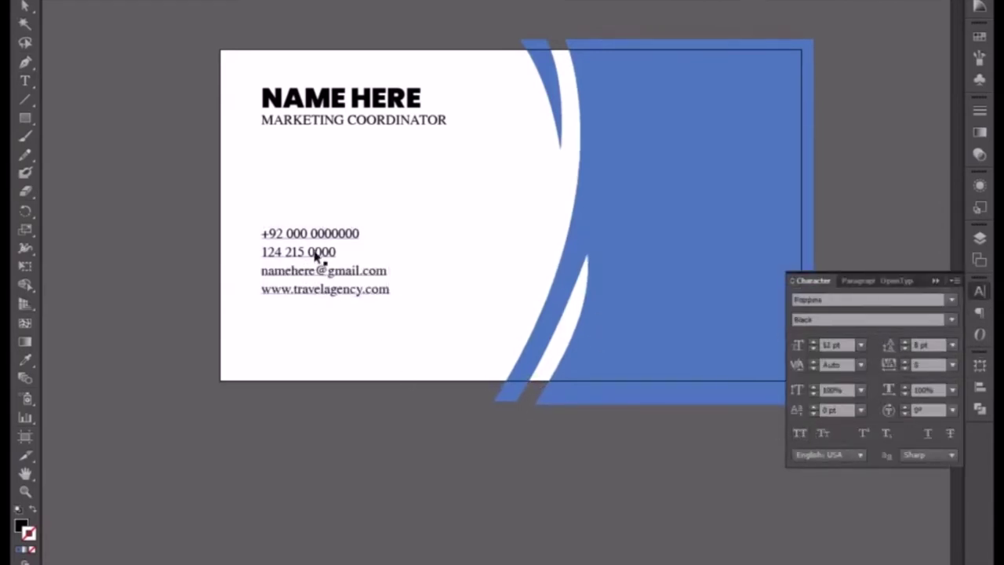
drag(317, 255, 312, 288)
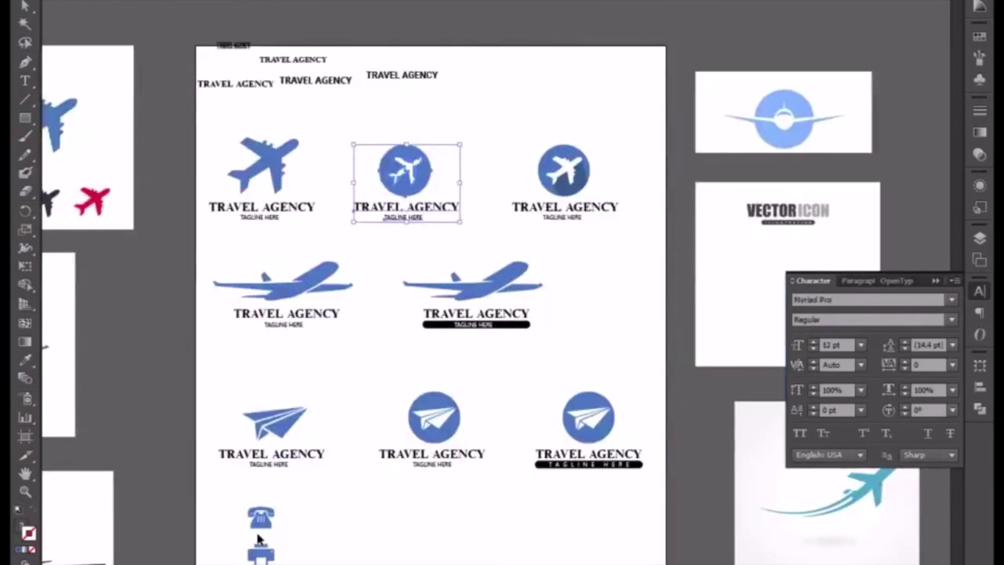
Step: Place the blue contact icon set on the card and shrink it to a small column
scroll(258, 538, down, 5)
mouse_move(256, 319)
mouse_down()
mouse_move(346, 468)
mouse_move(271, 4)
mouse_up()
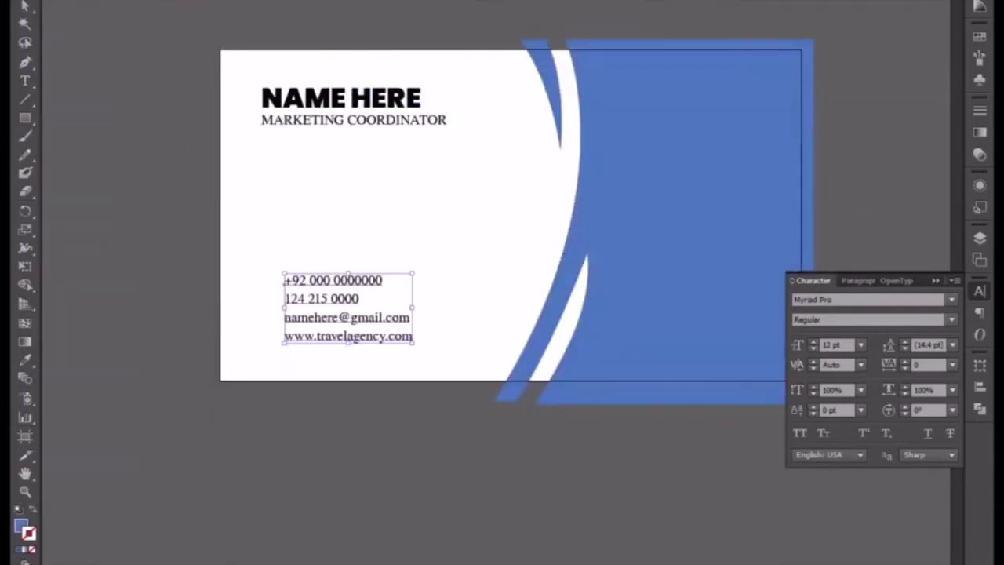
drag(400, 304, 462, 269)
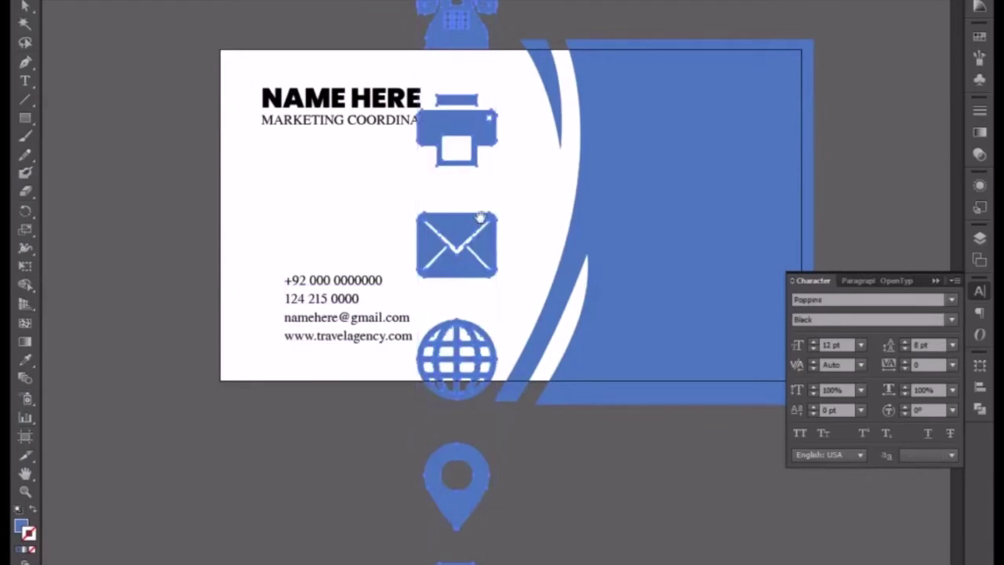
mouse_move(471, 32)
mouse_down()
mouse_move(445, 112)
mouse_move(408, 384)
mouse_move(420, 497)
mouse_up()
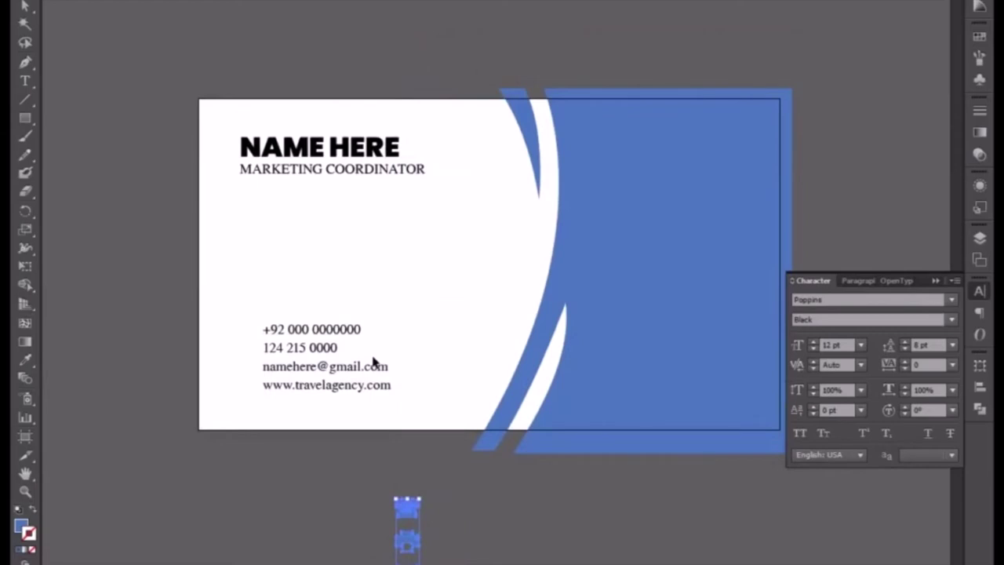
drag(425, 267, 435, 269)
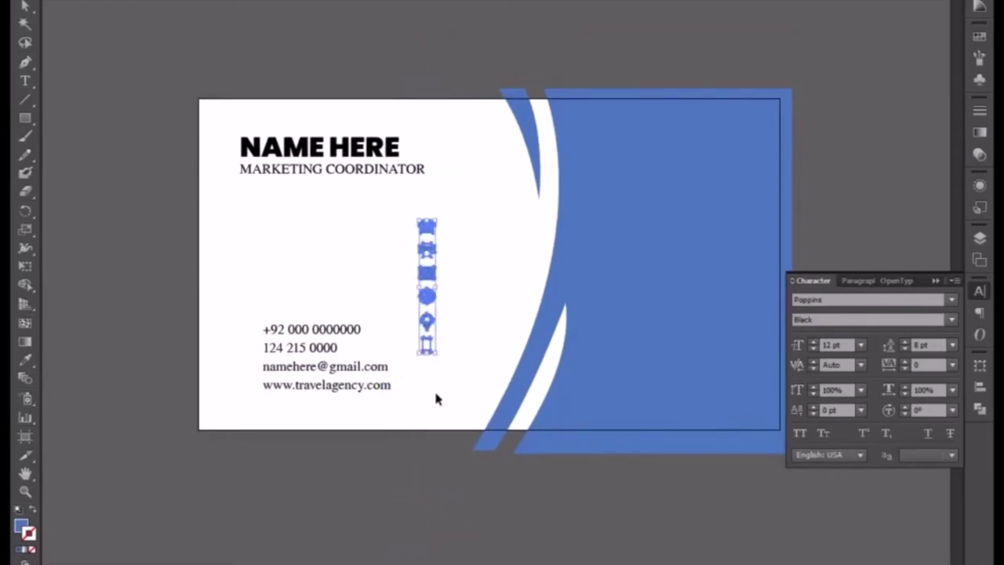
Step: Separate the icons, leaving the pin aside and moving the printer, envelope and globe icons down
key(ctrl+plus)
drag(397, 358, 482, 292)
key(ctrl+plus)
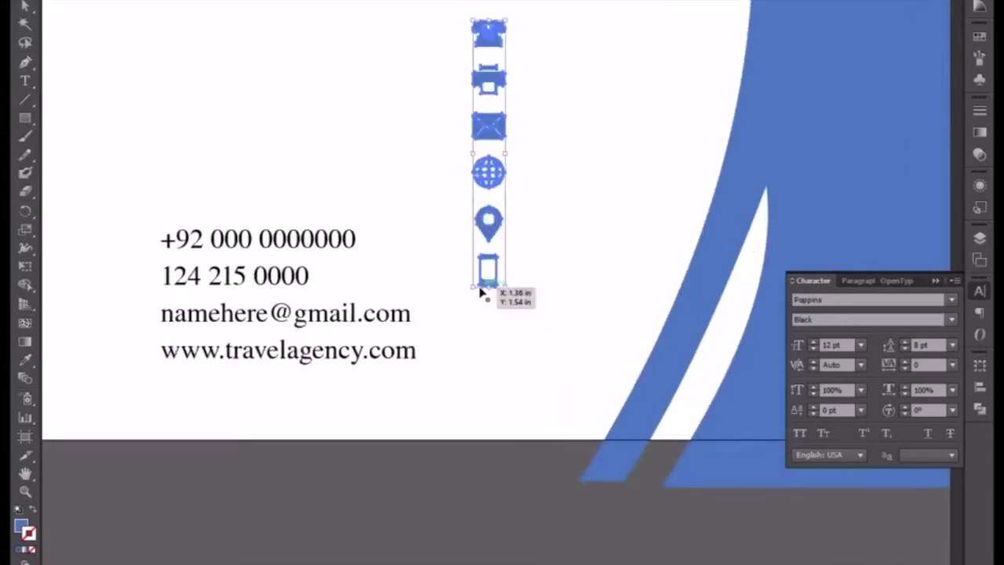
mouse_move(401, 201)
mouse_down()
mouse_move(532, 351)
mouse_move(534, 149)
mouse_up()
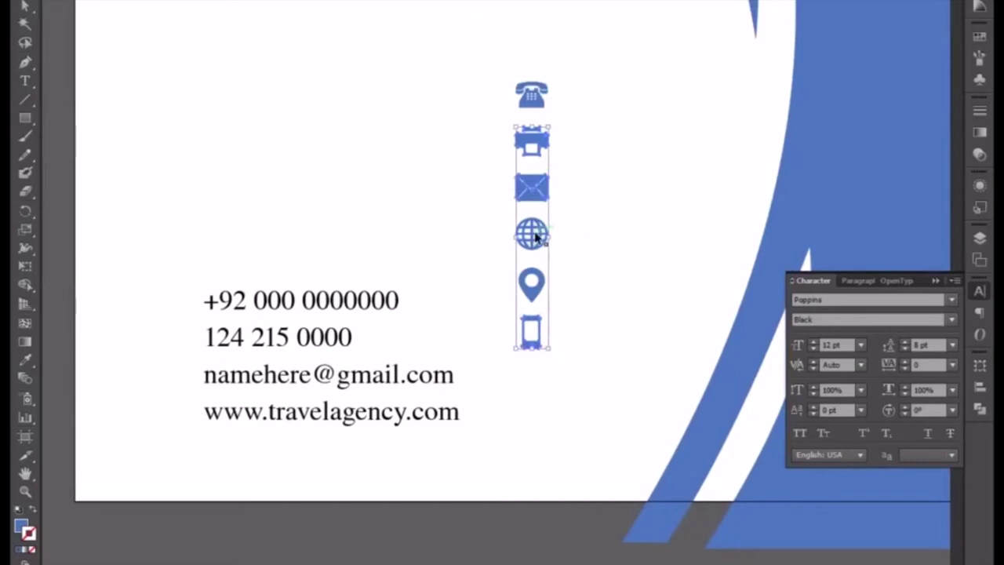
key(shift+Right)
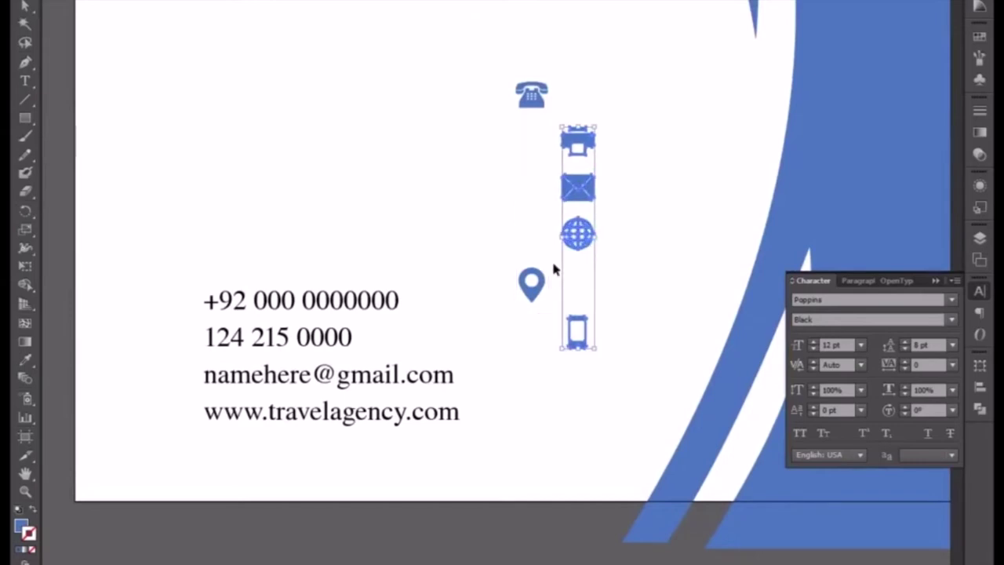
click(618, 272)
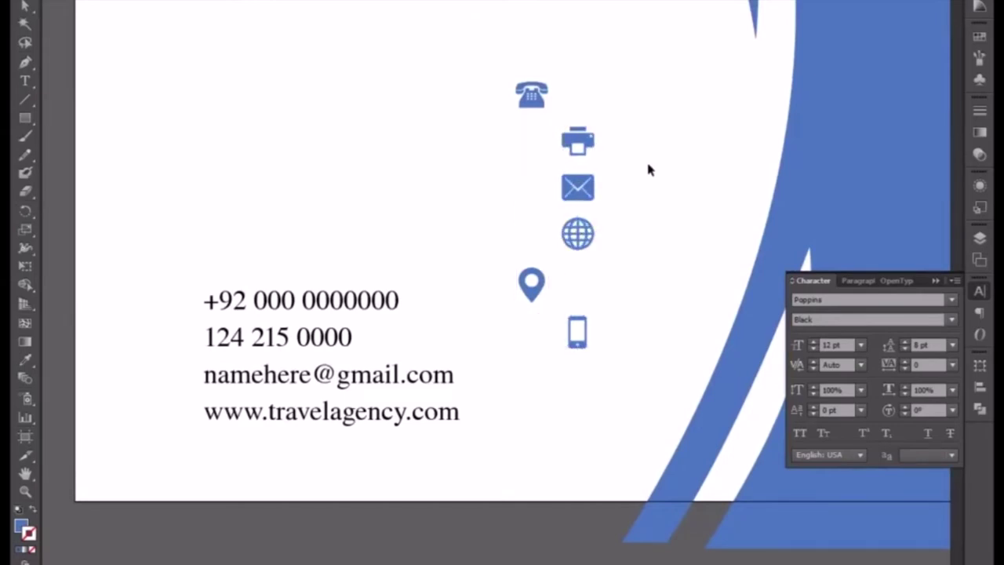
drag(619, 132, 576, 258)
key(shift+Down)
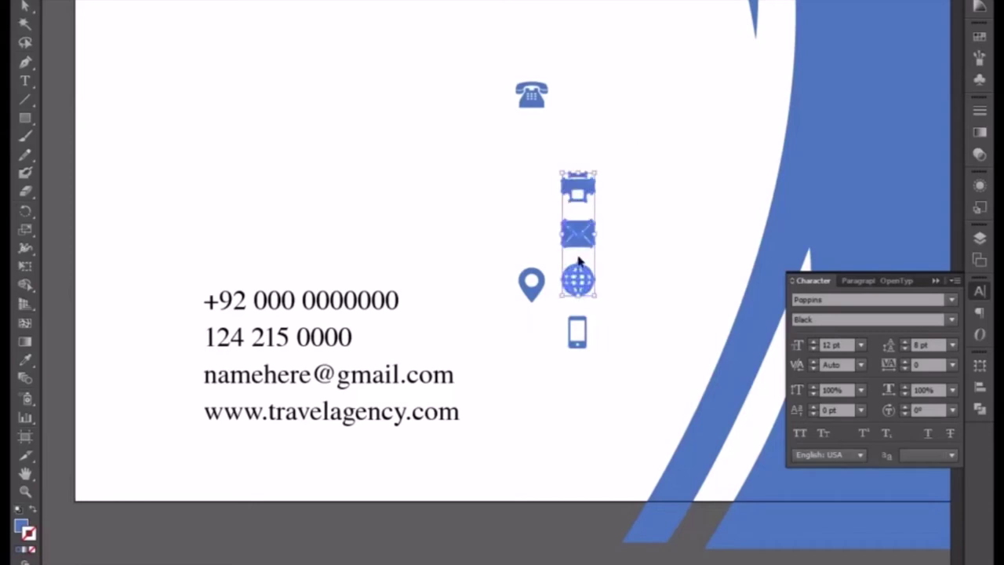
key(shift+Down)
key(shift+Down)
key(shift+Down)
key(shift+Down)
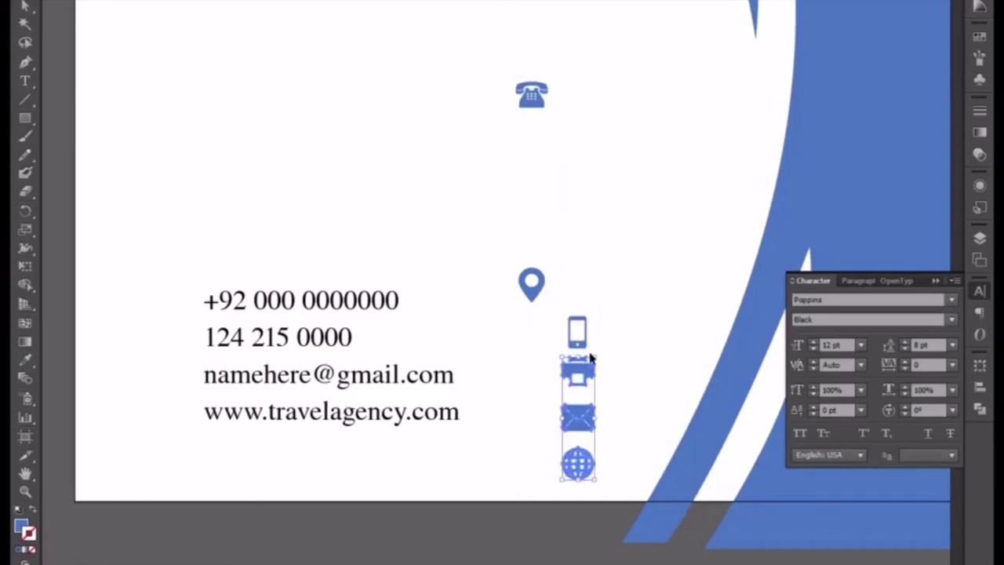
key(Down)
key(Down)
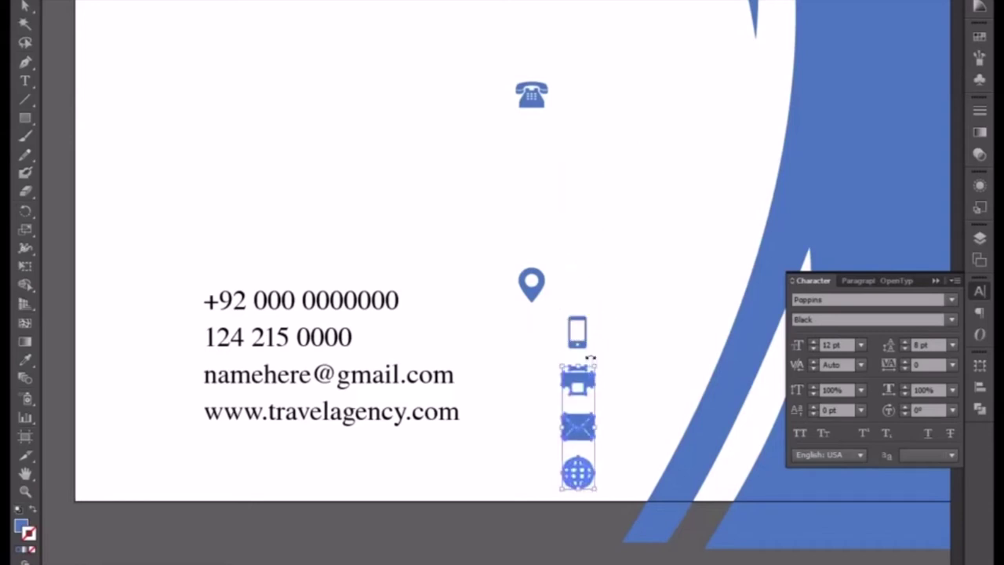
Step: Move the mobile, printer, envelope and globe icons to the left of the contact lines
click(609, 450)
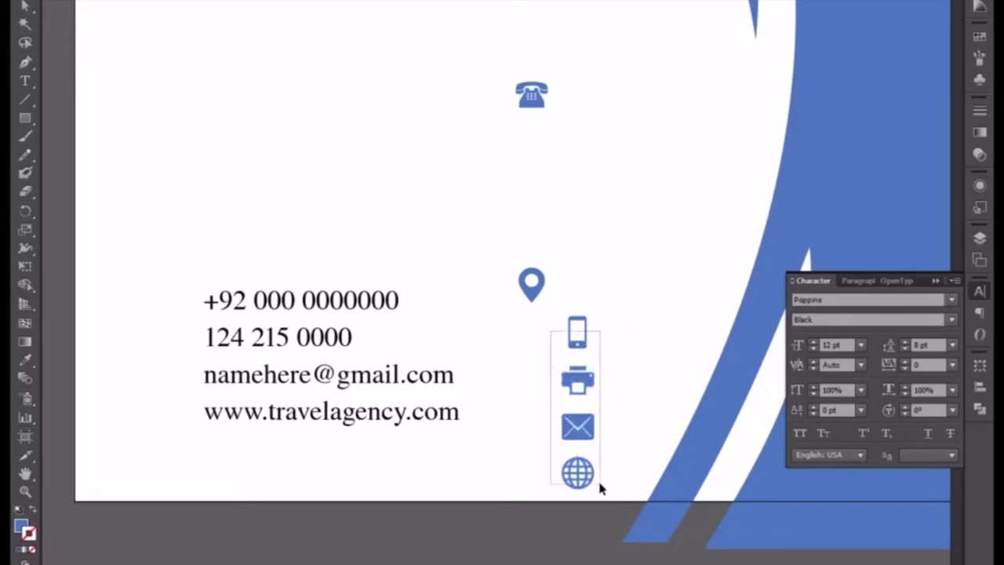
drag(551, 335, 598, 486)
mouse_move(579, 426)
mouse_down()
mouse_move(197, 377)
mouse_move(175, 386)
mouse_up()
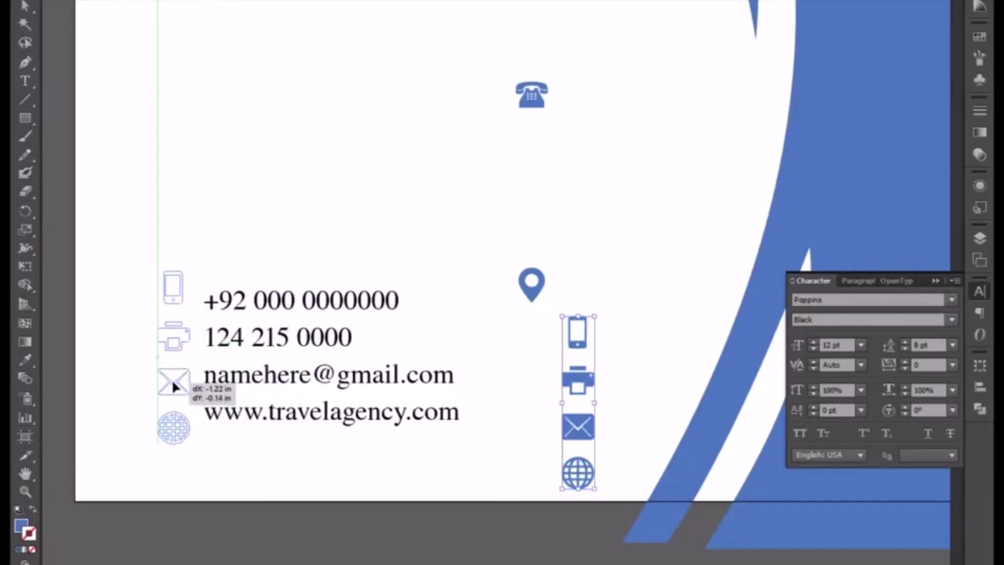
drag(174, 386, 173, 380)
click(313, 308)
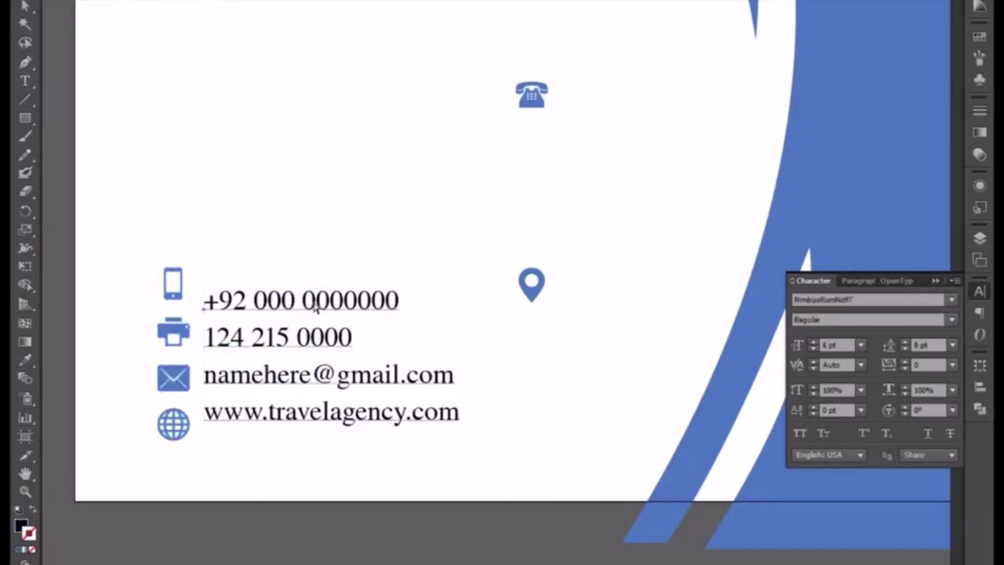
Step: Give the contact text 10 pt leading at 6 pt size, aligned level with the icons
key(ctrl+minus)
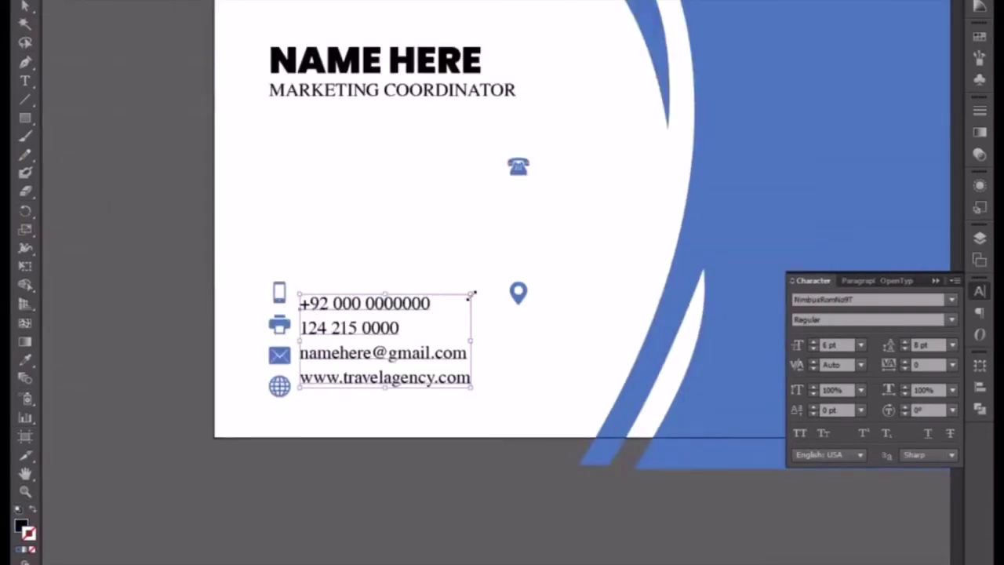
click(813, 342)
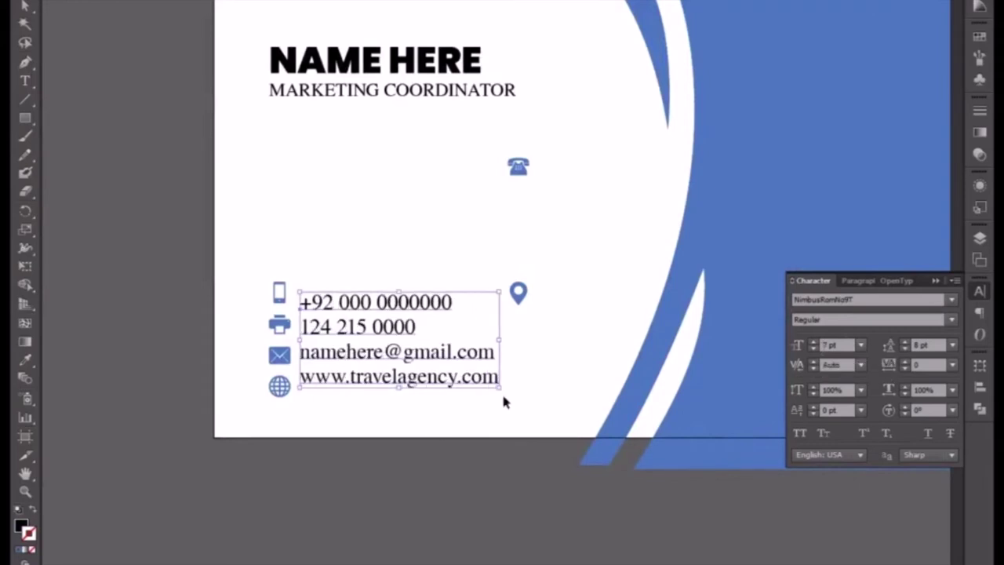
click(905, 342)
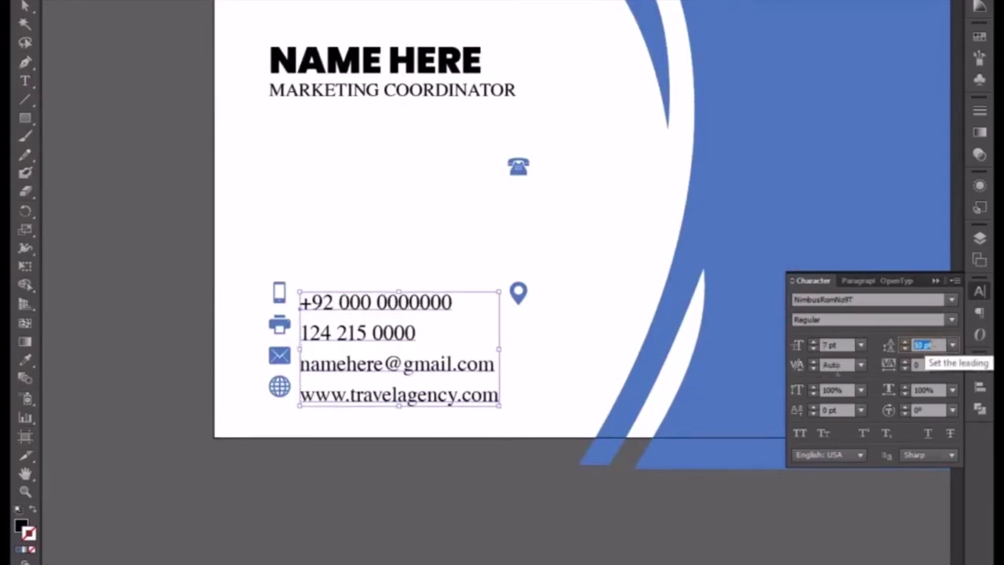
drag(370, 307, 369, 296)
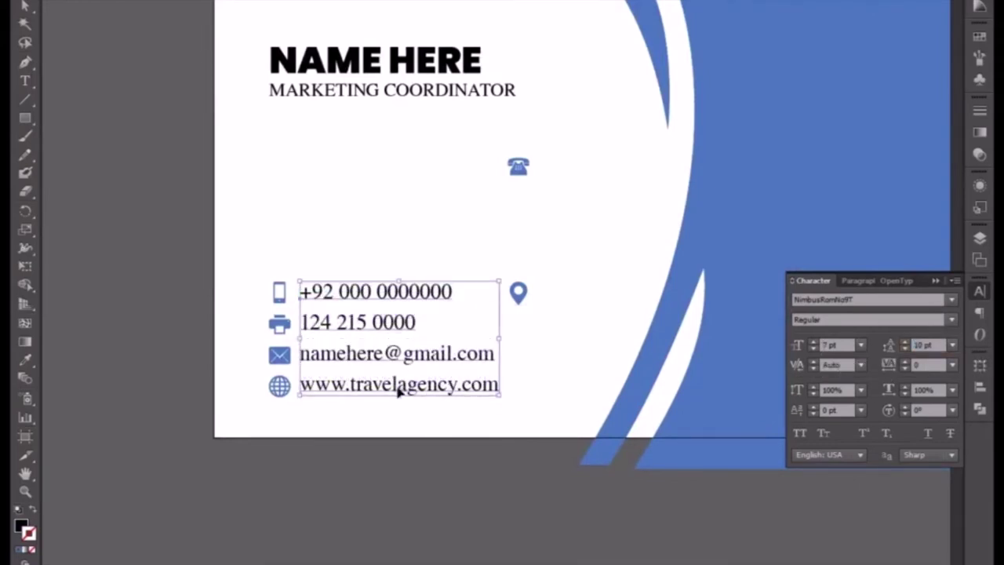
click(812, 348)
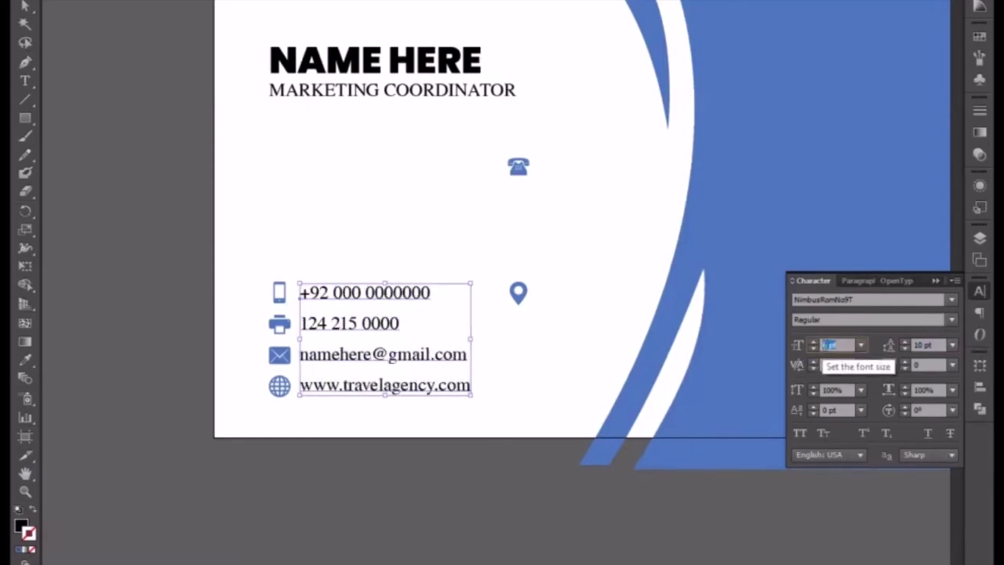
click(404, 482)
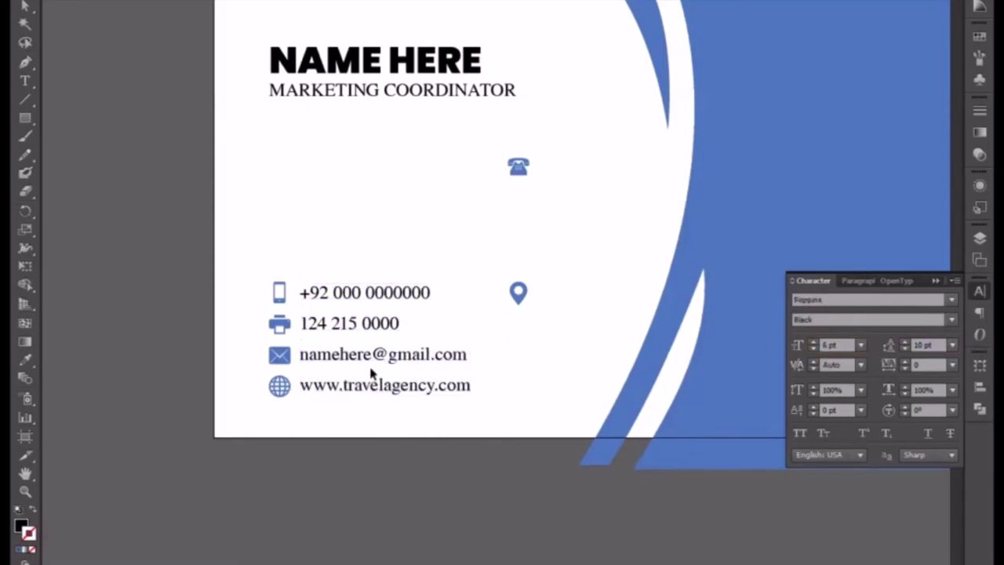
drag(374, 357, 377, 357)
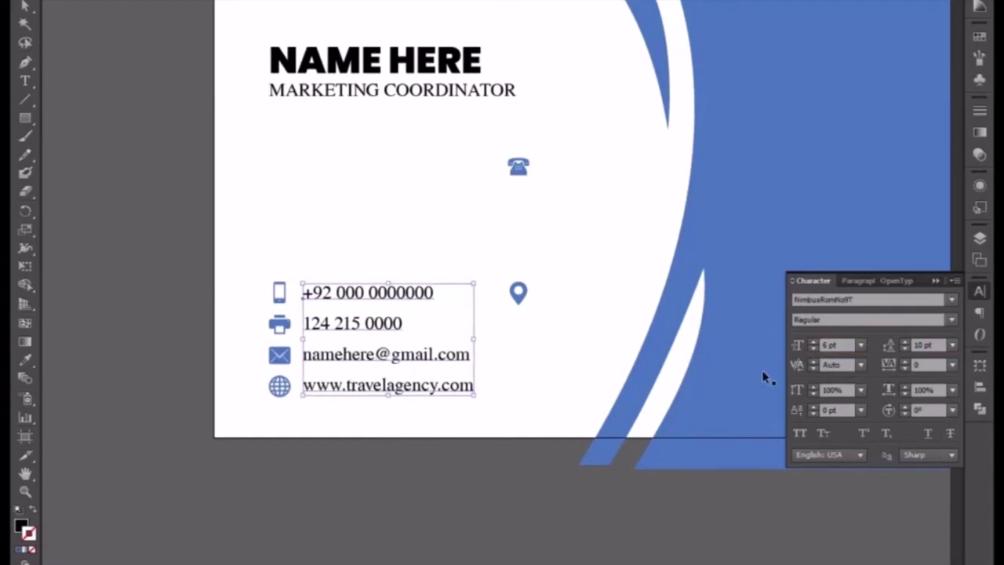
scroll(549, 332, down, 2)
scroll(560, 314, down, 2)
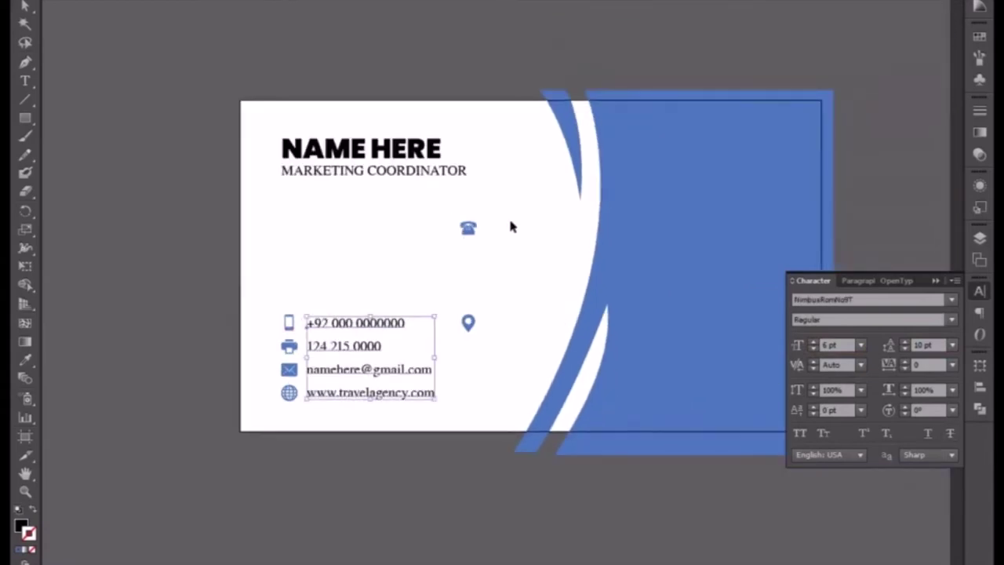
Step: Reshape the white curve's anchors so the swoosh reaches the card's bottom edge smoothly
click(530, 233)
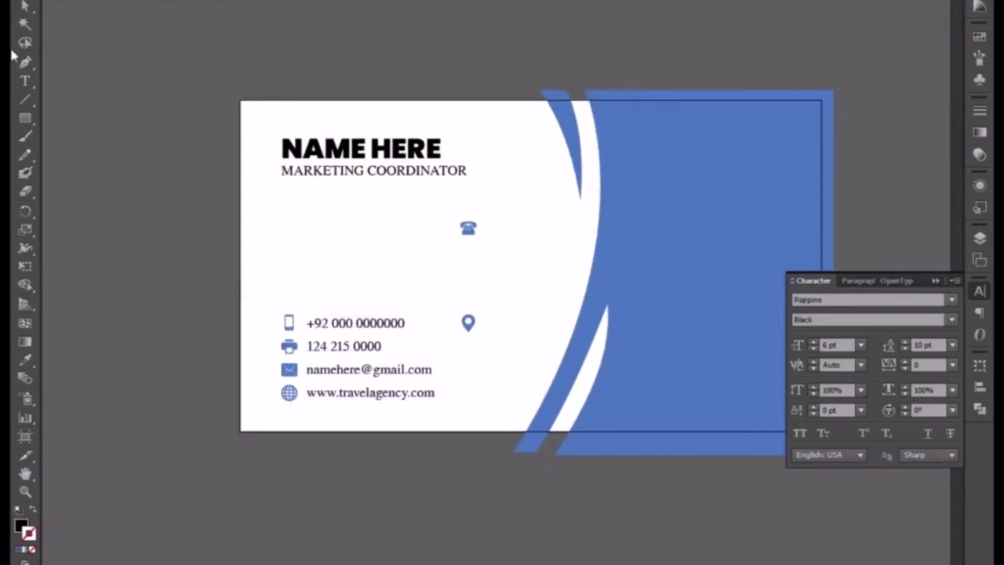
key(v)
click(509, 448)
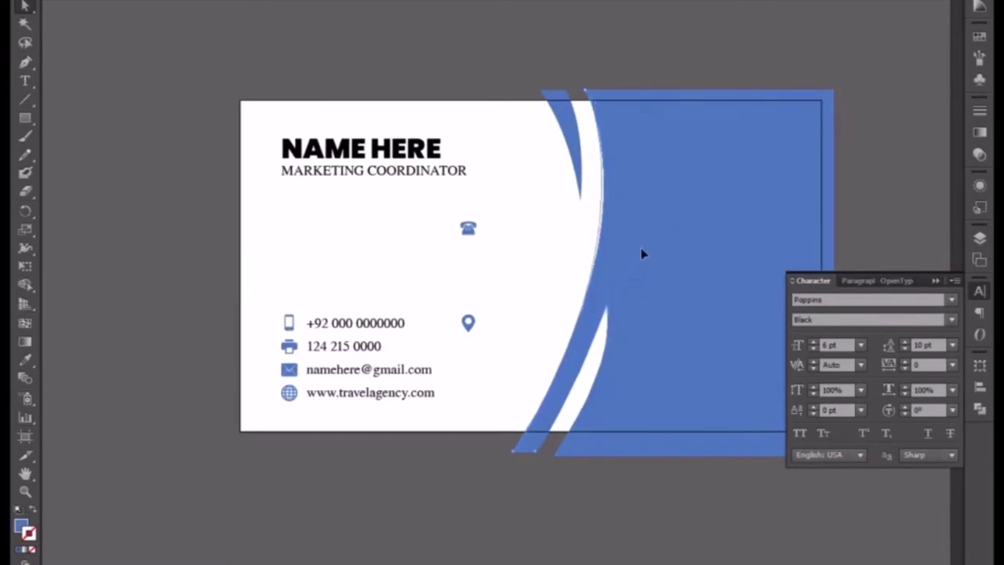
click(611, 319)
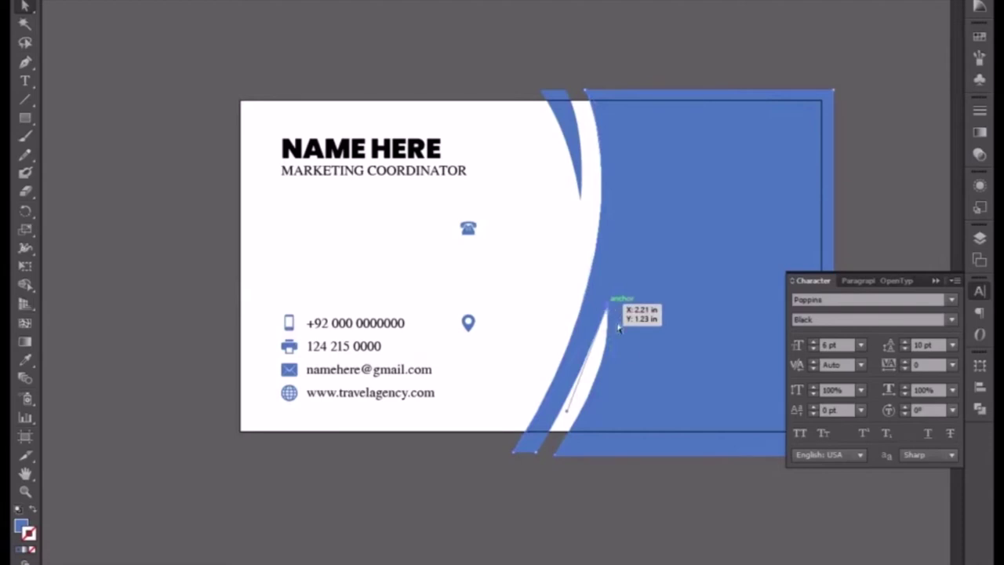
mouse_move(568, 417)
mouse_down()
mouse_move(578, 432)
mouse_move(583, 415)
mouse_up()
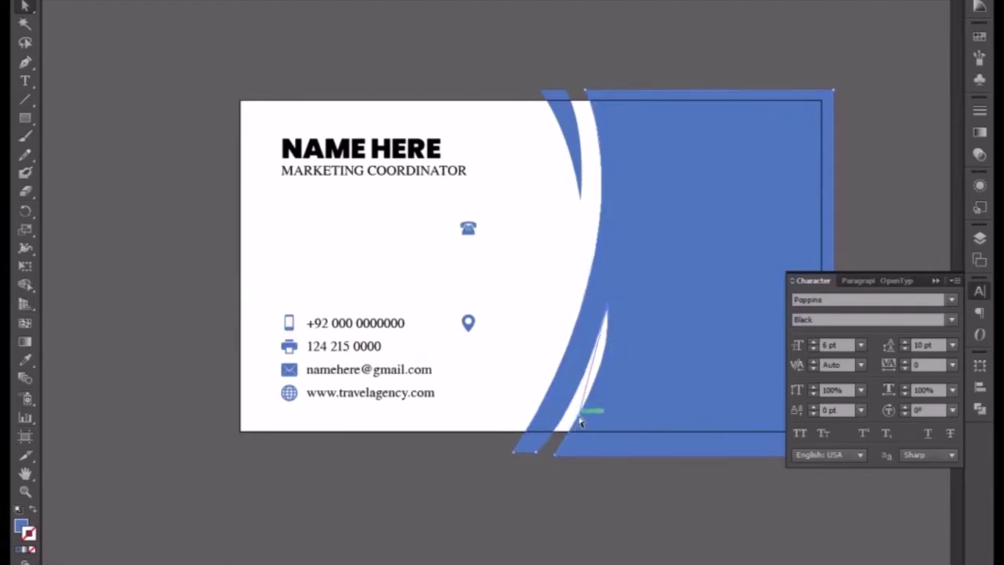
click(576, 409)
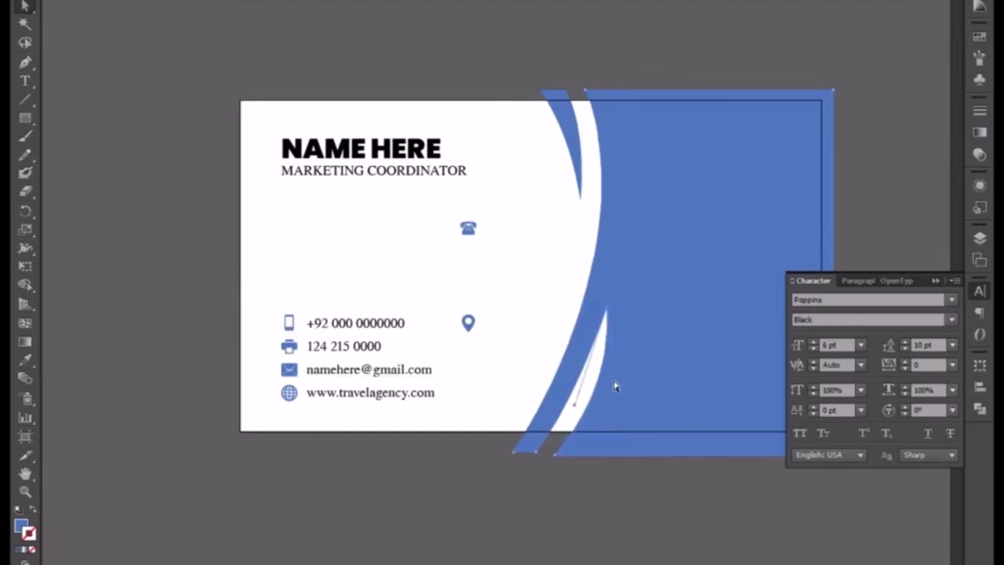
click(606, 493)
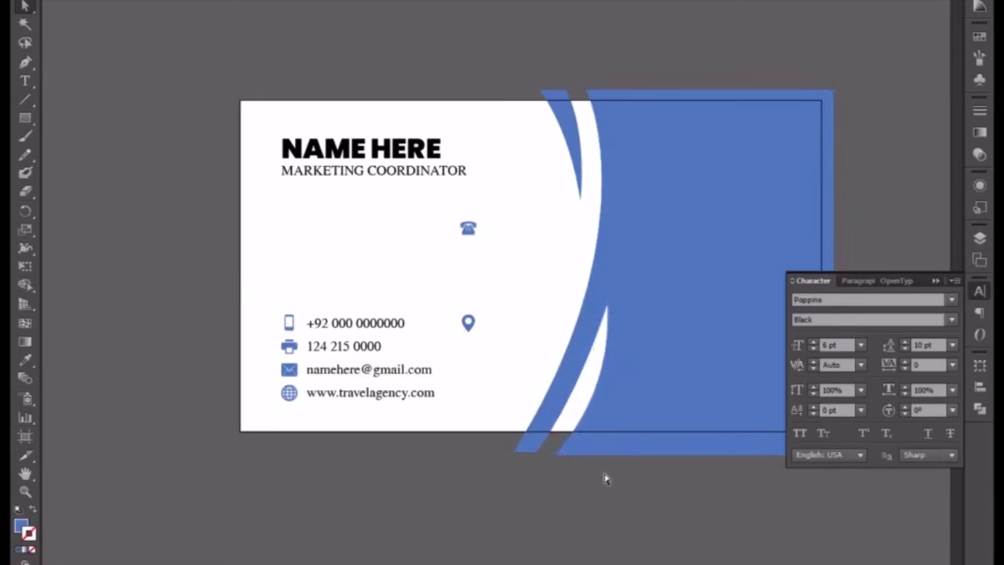
drag(609, 312, 608, 299)
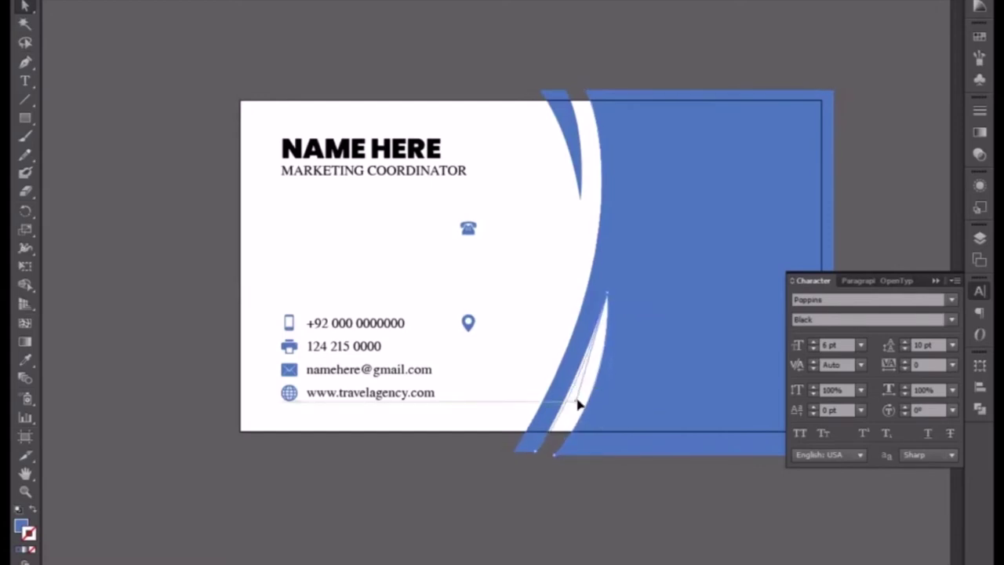
drag(579, 404, 579, 400)
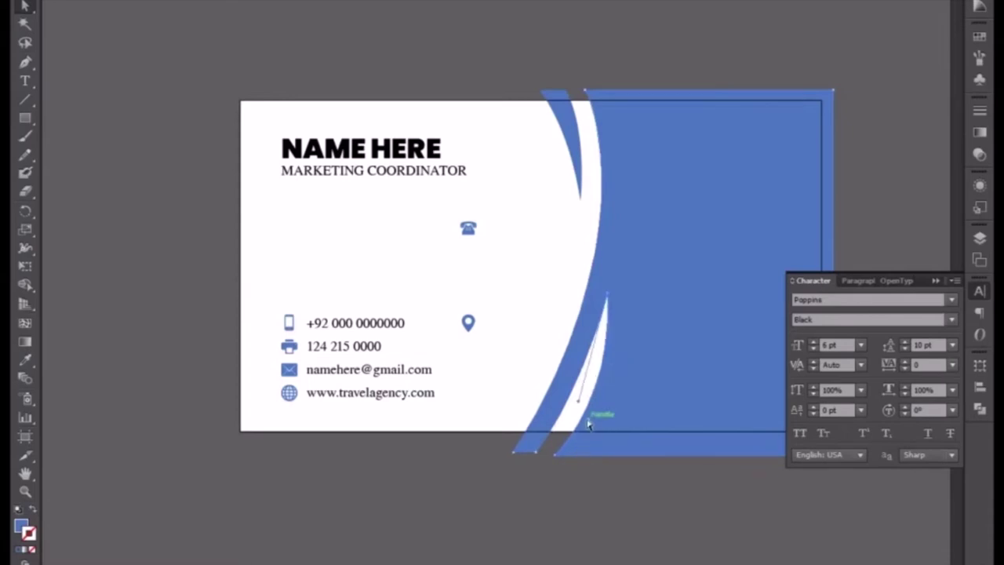
click(585, 424)
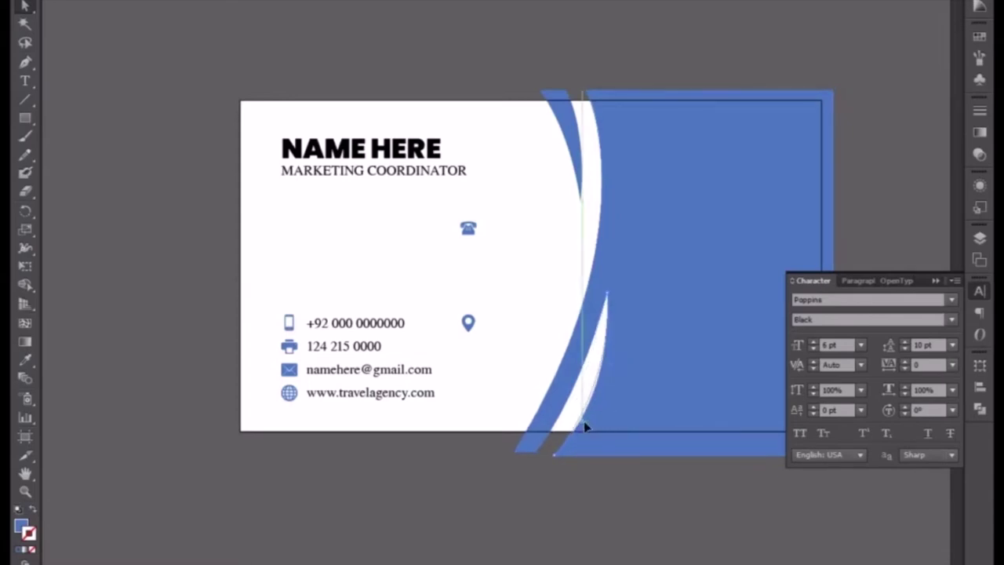
Step: Nudge the blue wave shapes left and push the blue panel's right edge past the card
key(ctrl+minus)
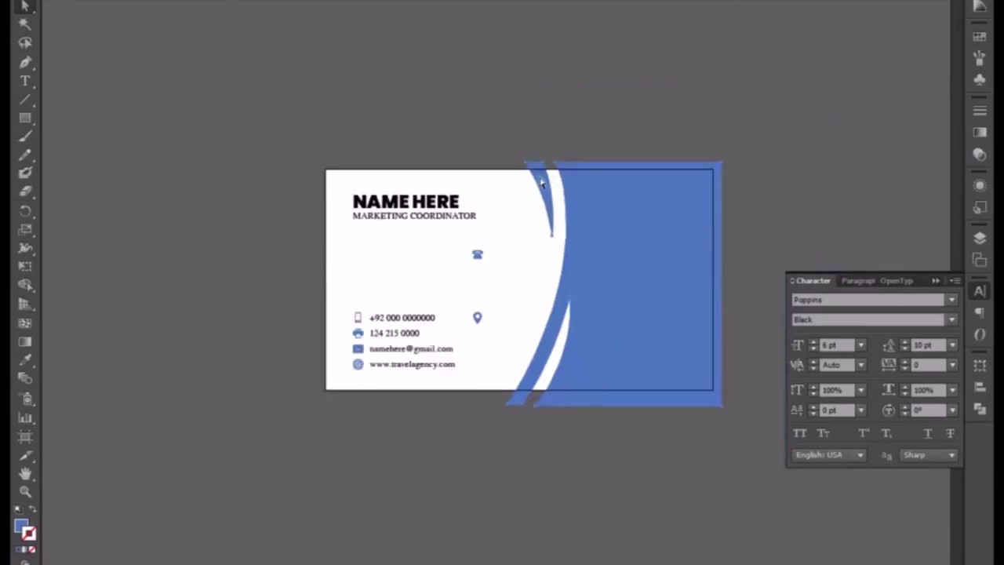
key(shift+Left)
key(Left)
key(Left)
key(Left)
key(Left)
key(Left)
key(shift+Left)
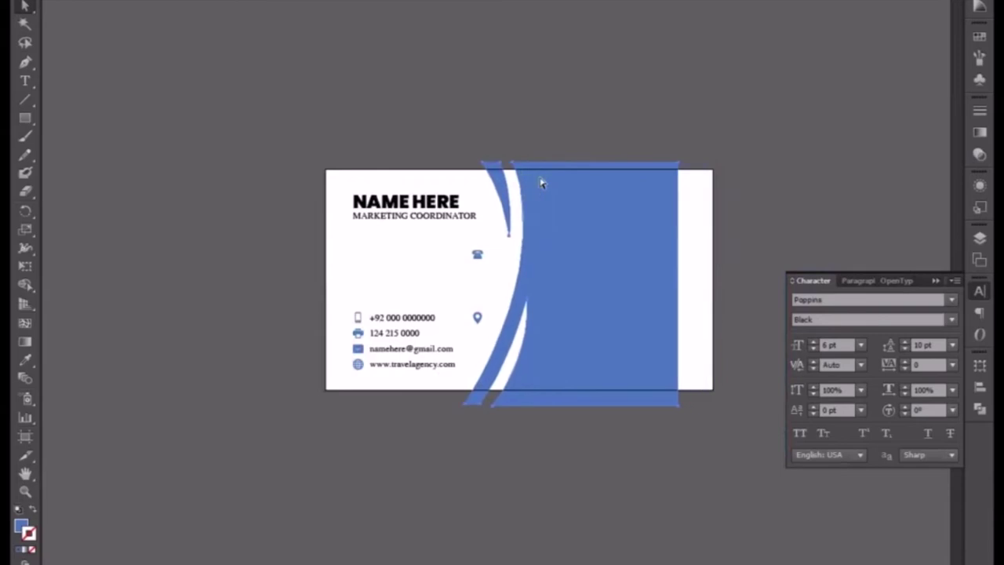
drag(705, 150, 651, 452)
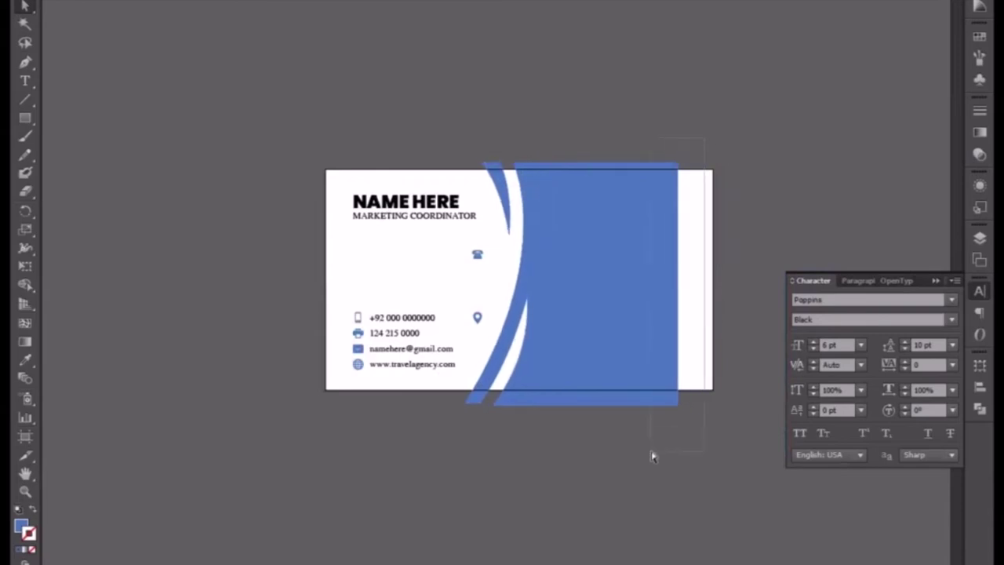
key(shift+Right)
key(shift+Right)
key(shift+Right)
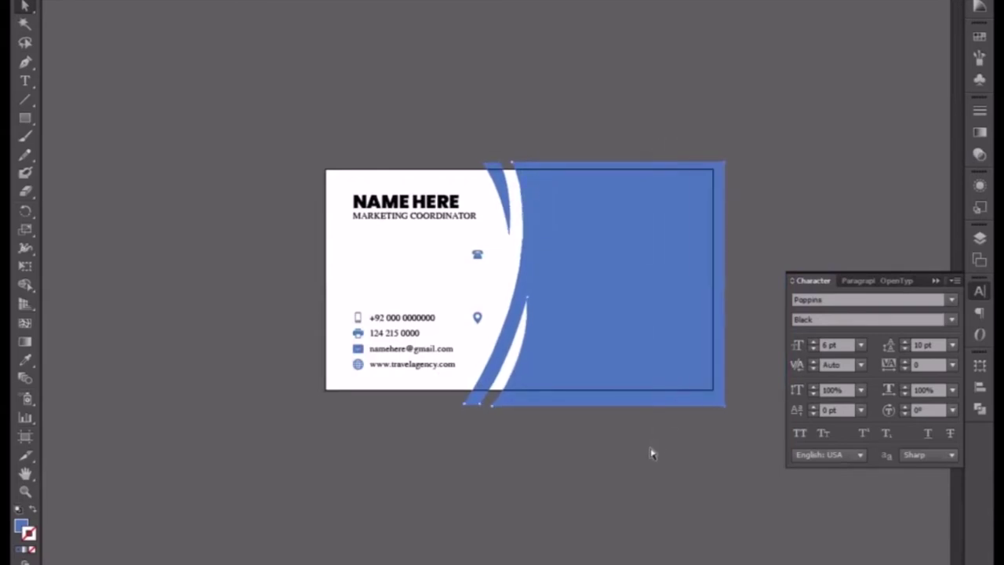
key(Left)
click(171, 99)
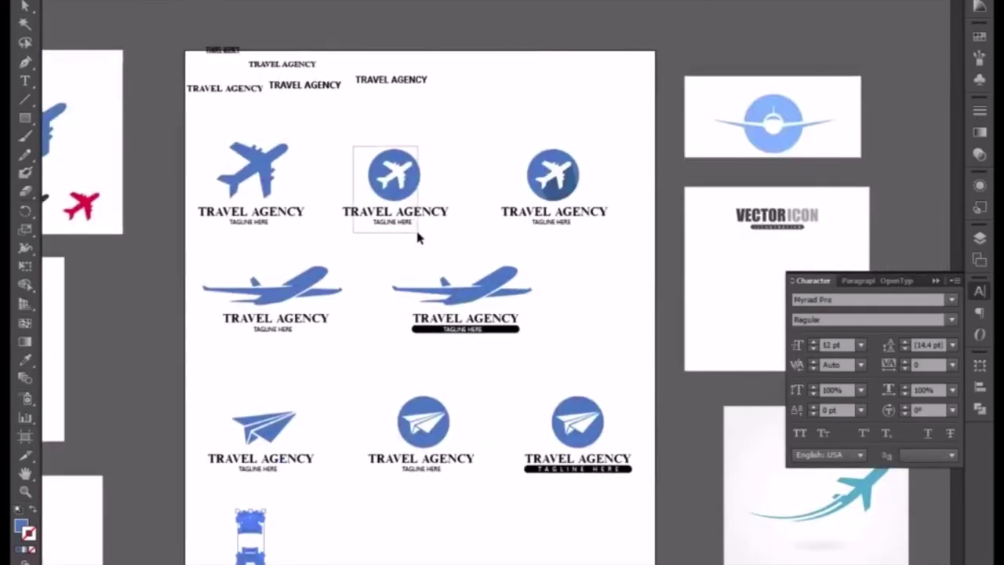
Step: Copy the circular airplane TRAVEL AGENCY logo into the card file, scaled down above the card
drag(417, 237, 502, 84)
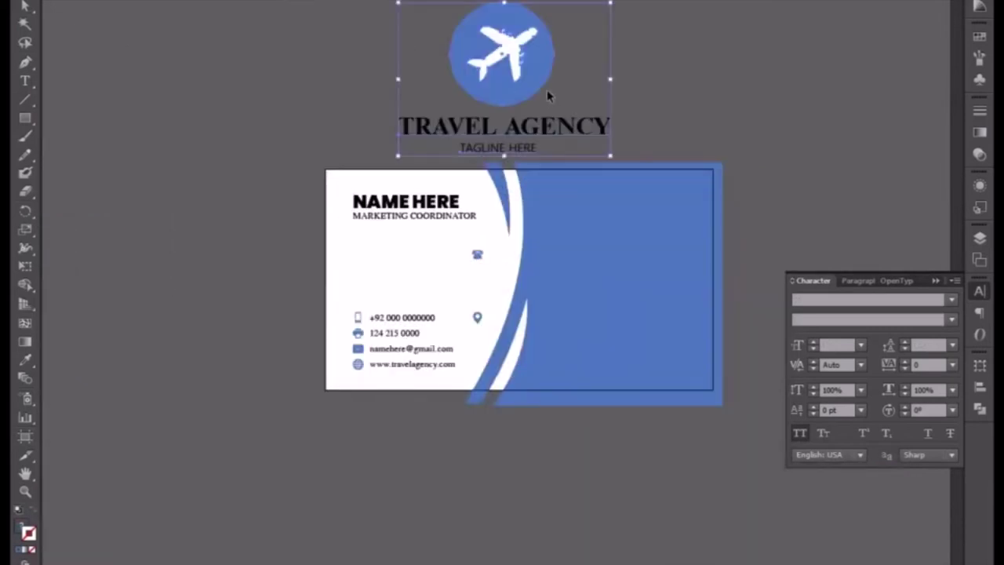
drag(610, 154, 533, 98)
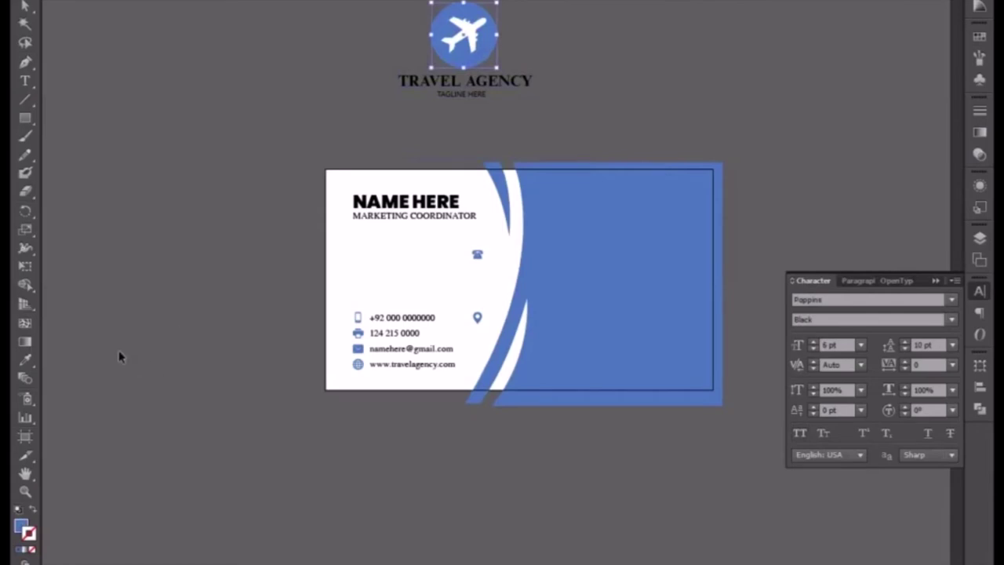
Step: Make the logo circle white and give the airplane the card's blue using the Eyedropper
click(25, 359)
click(481, 22)
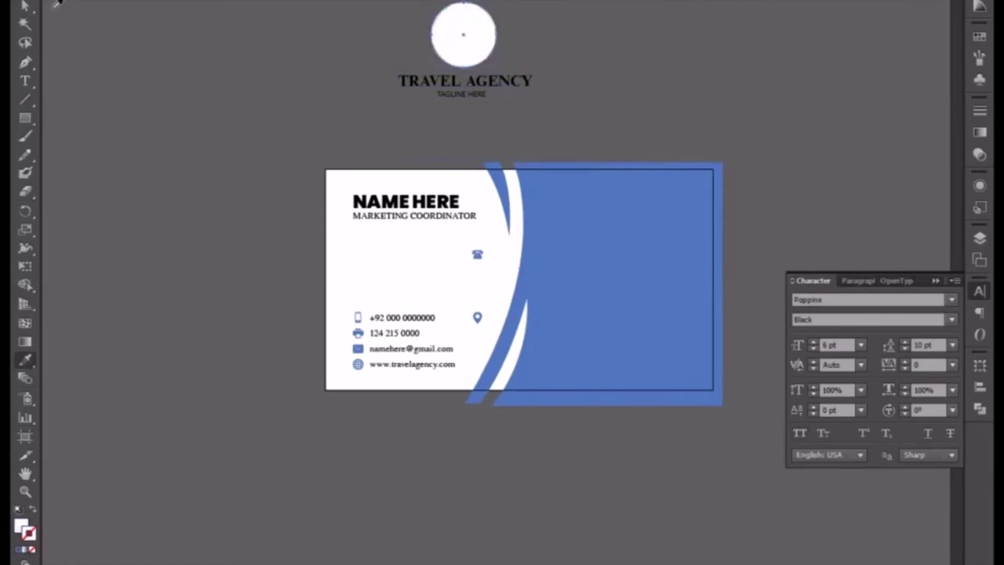
key(v)
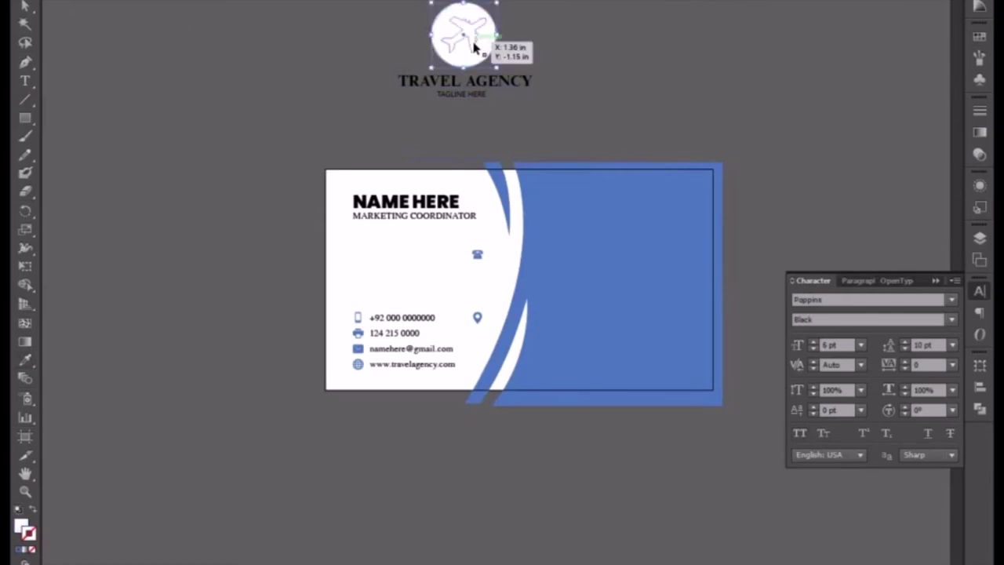
key(ctrl+z)
click(168, 193)
click(25, 359)
click(624, 356)
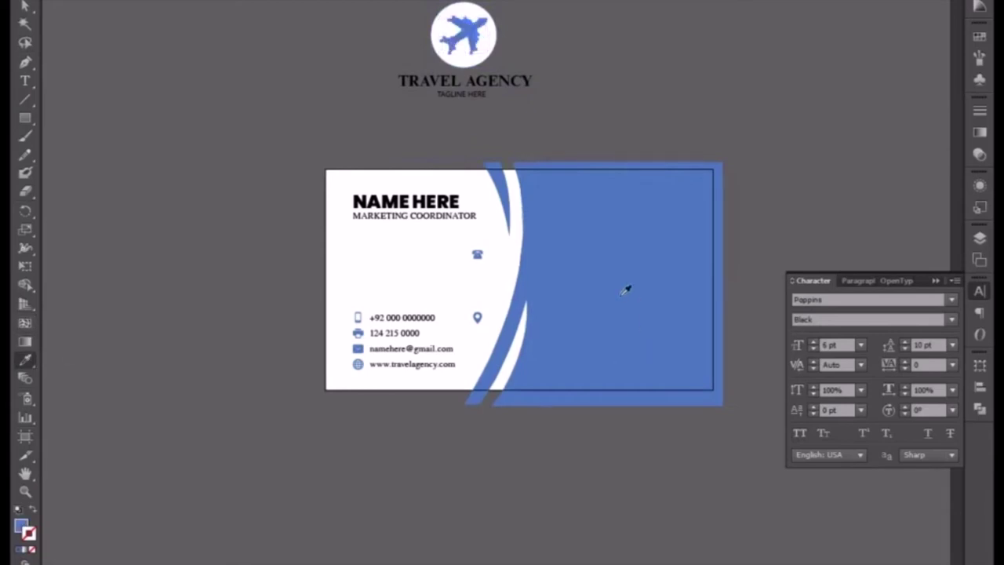
Step: Make the TRAVEL AGENCY text and tagline white, then move the logo onto the blue panel
click(400, 82)
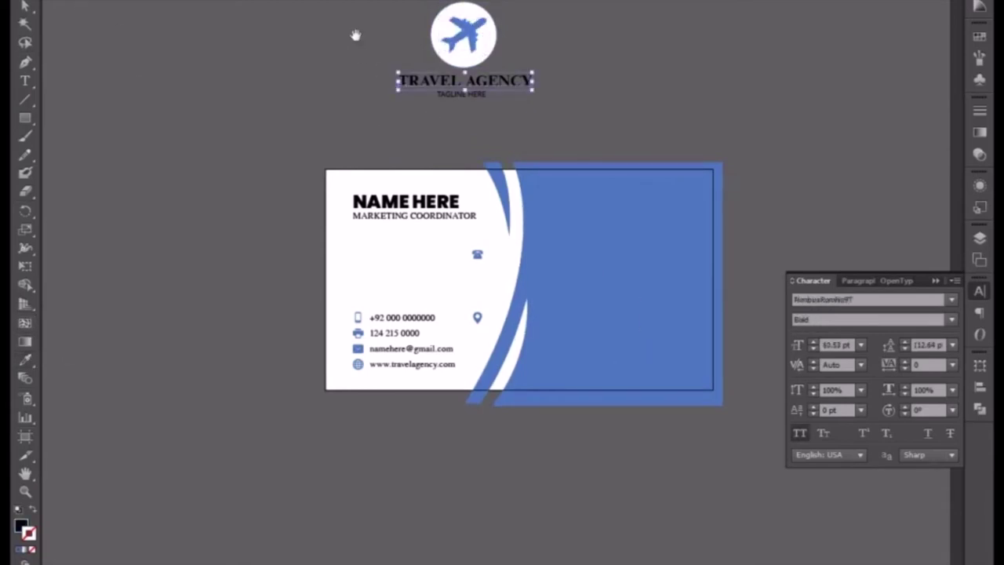
drag(354, 34, 319, 135)
shift+click(436, 196)
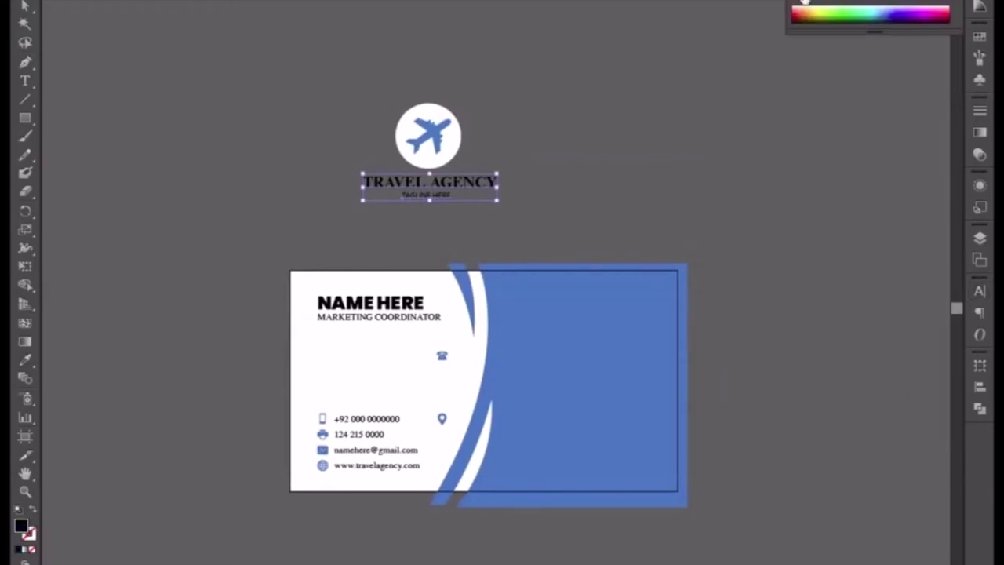
click(812, 2)
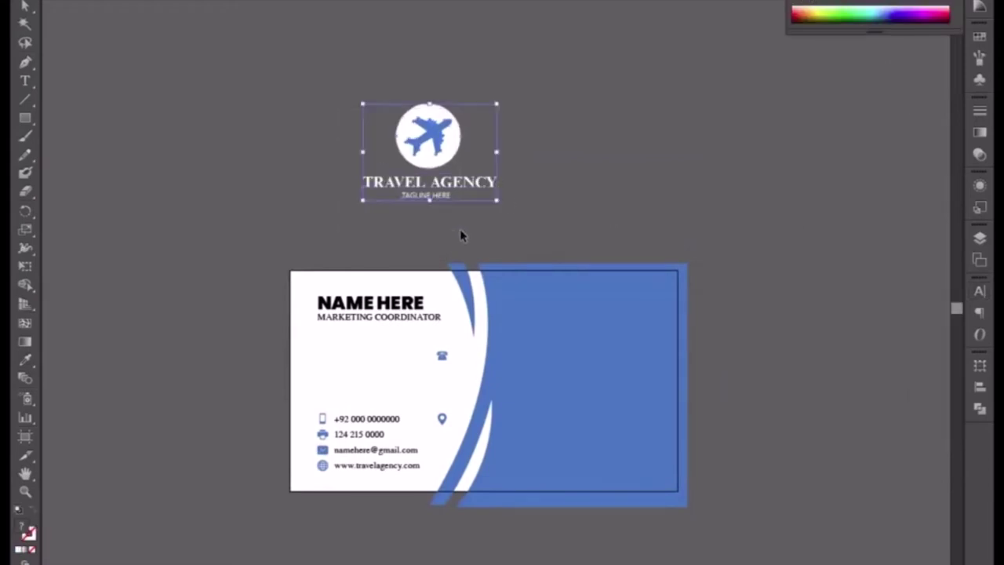
drag(352, 92, 589, 337)
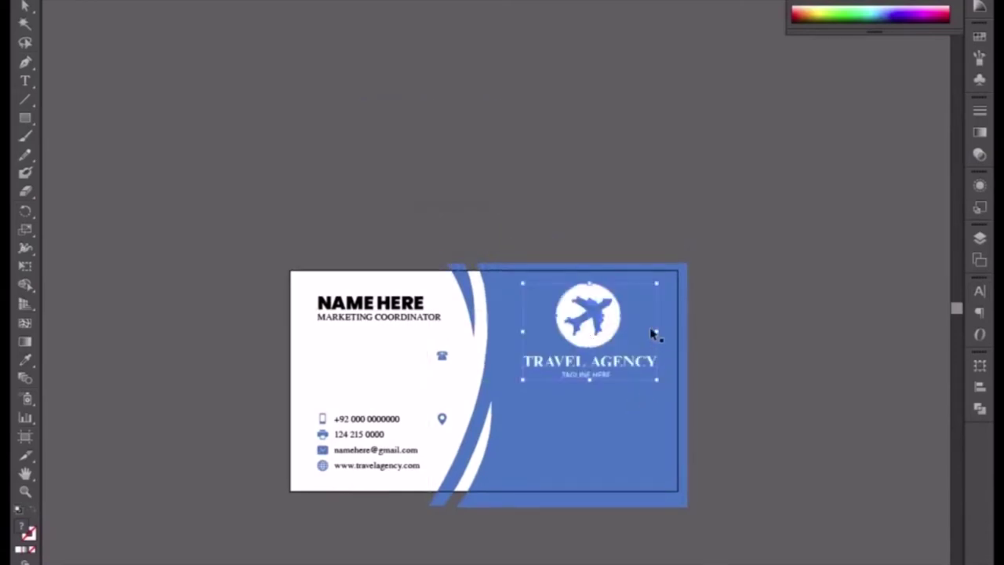
drag(658, 283, 649, 288)
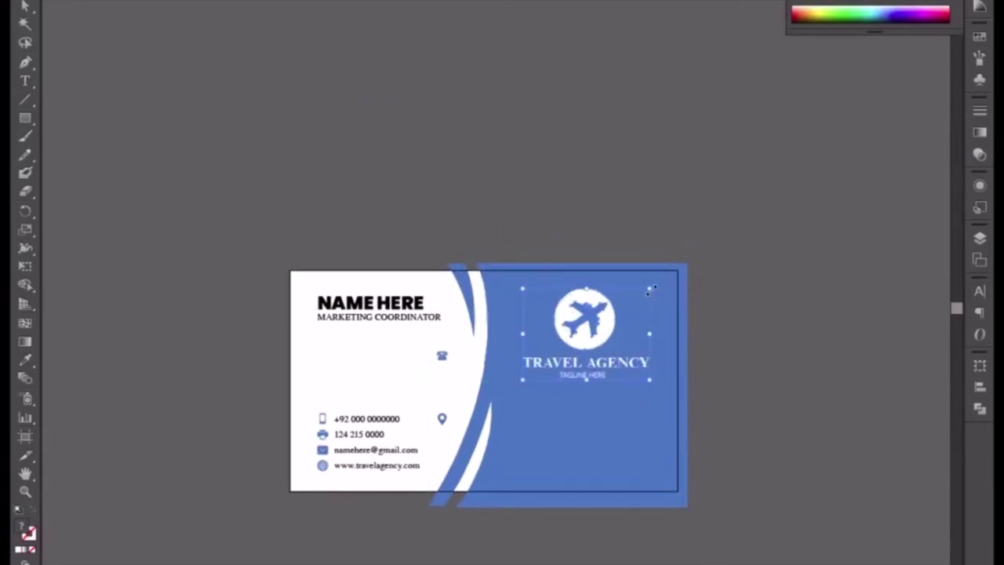
key(ctrl+shift+a)
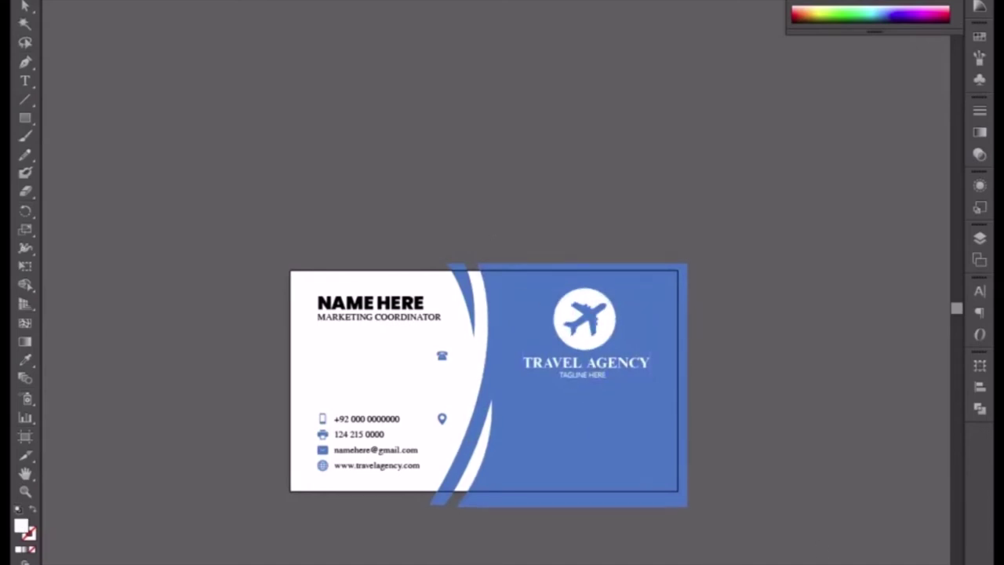
key(ctrl+plus)
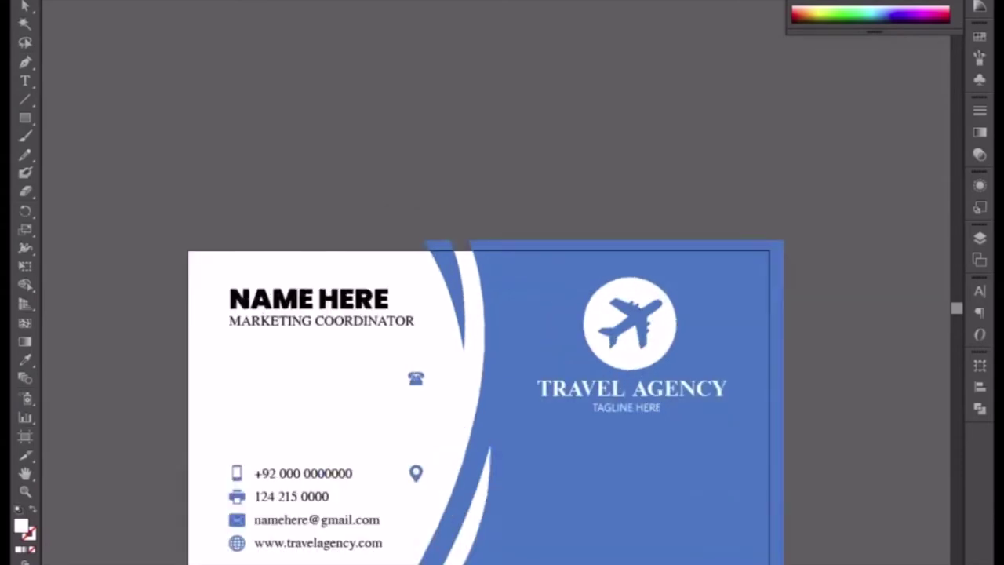
Step: Move the location pin onto the blue side and make it white
scroll(583, 455, down, 3)
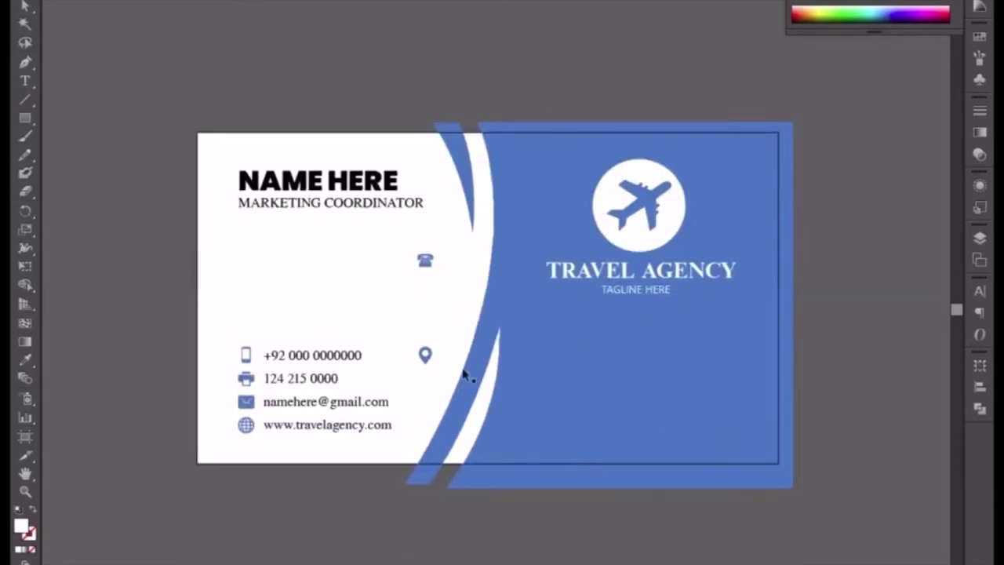
click(425, 360)
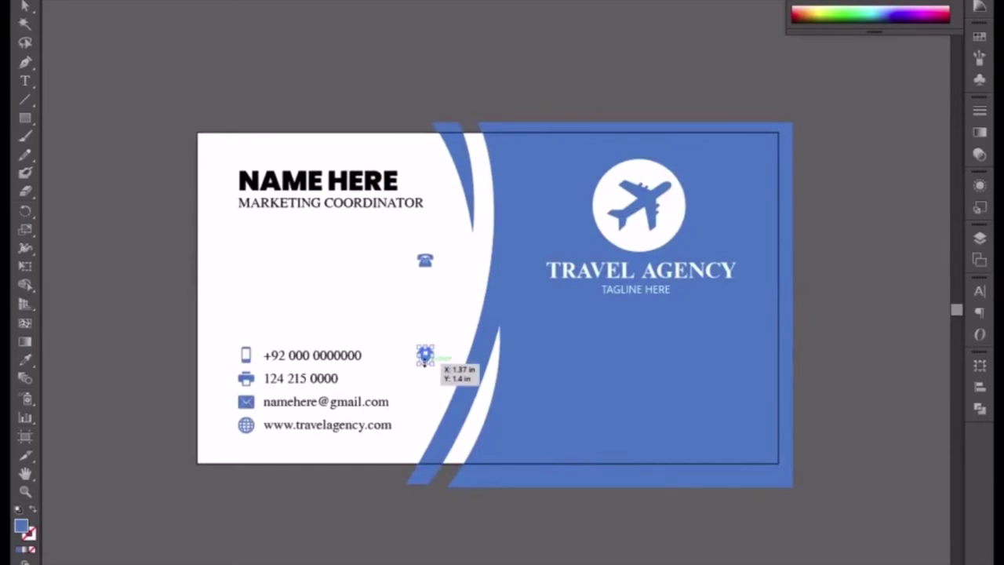
drag(432, 366, 530, 416)
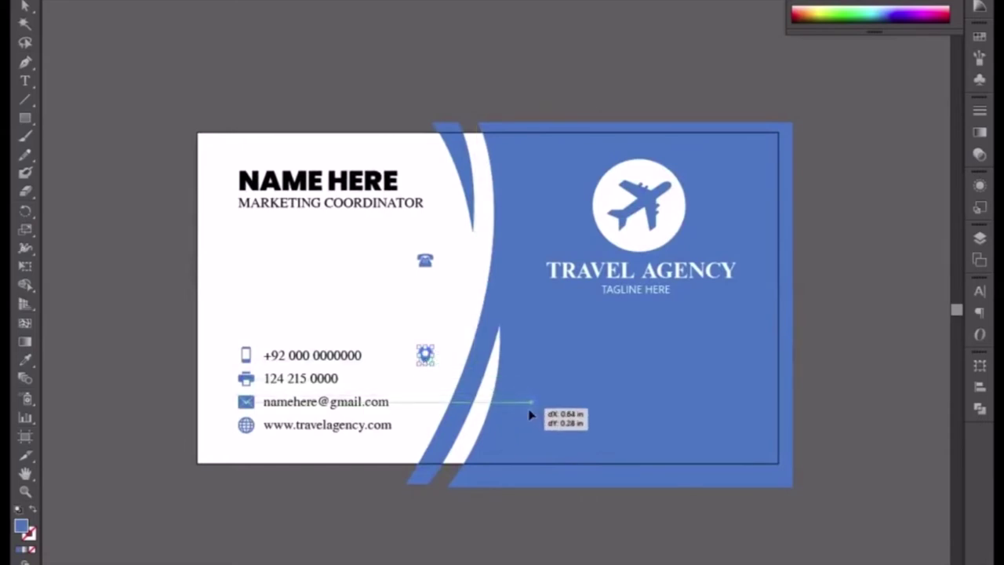
drag(530, 416, 538, 412)
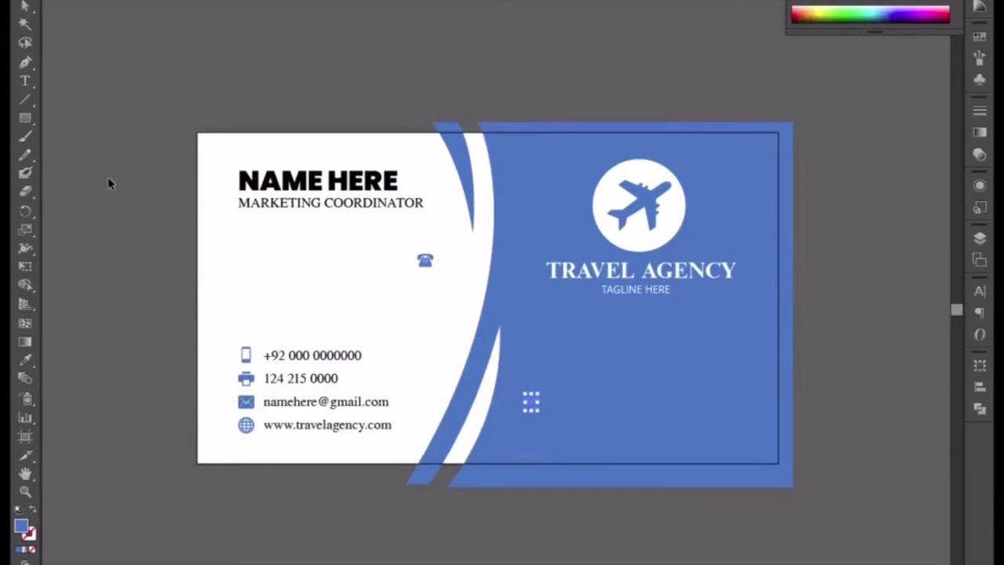
click(813, 3)
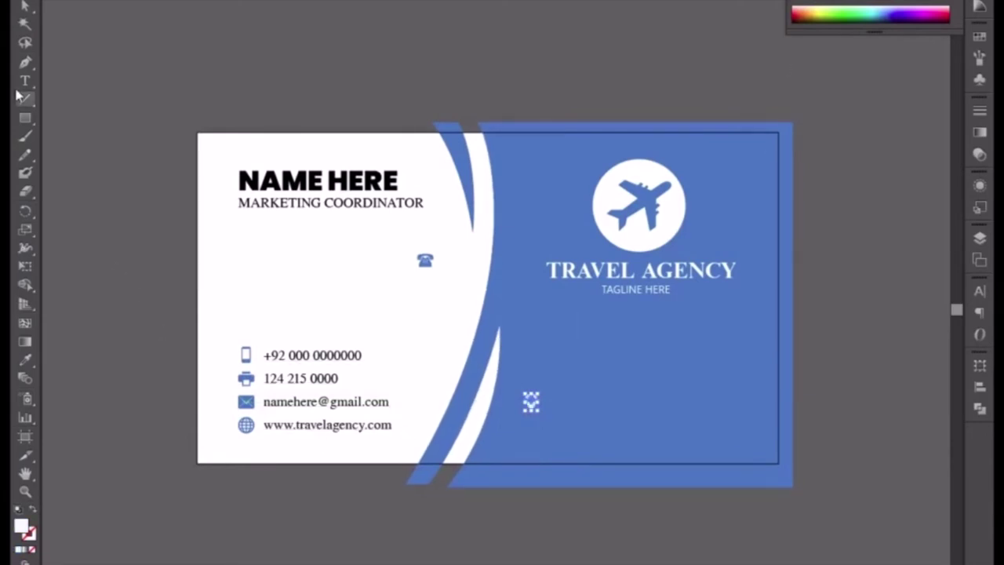
click(28, 62)
key(v)
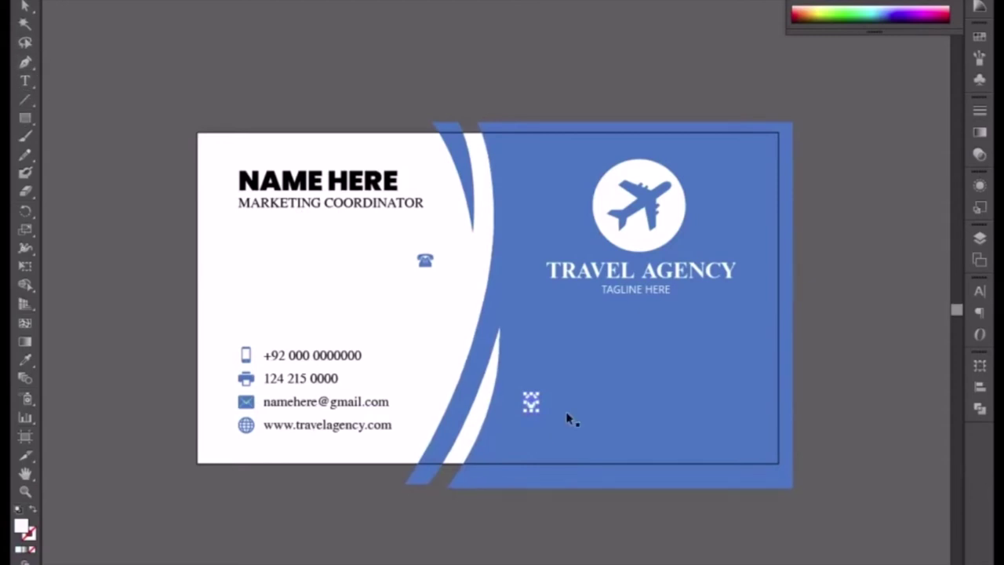
drag(531, 402, 522, 428)
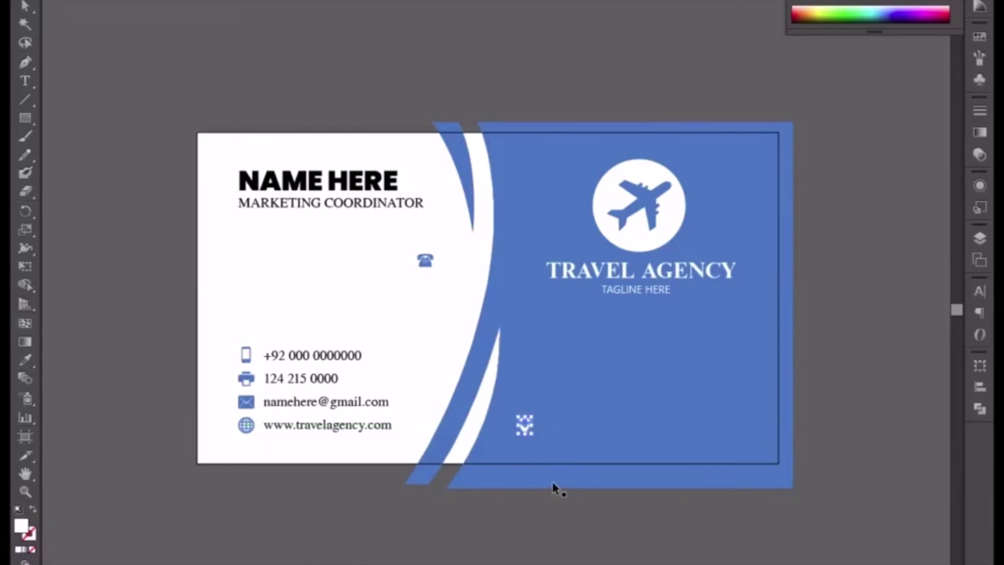
click(479, 534)
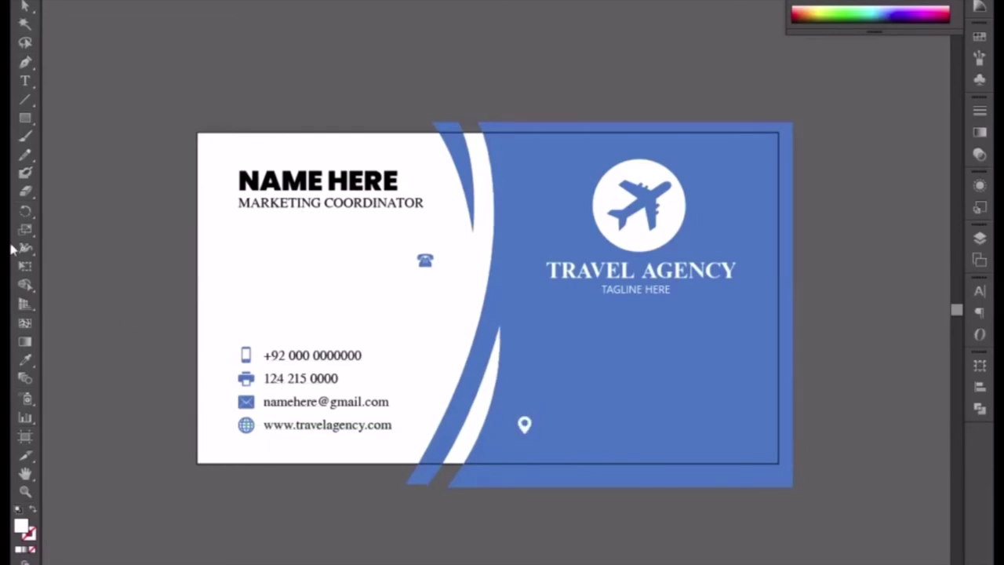
Step: Delete the extra phone icon, lower the name and job title, and nudge the contact block up
click(426, 263)
key(Delete)
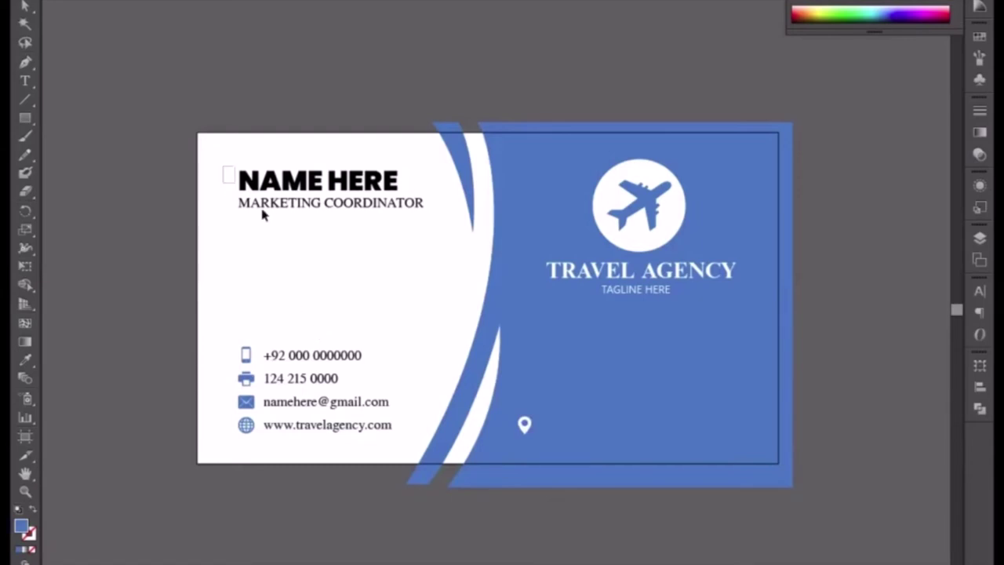
drag(223, 164, 280, 228)
drag(308, 196, 305, 225)
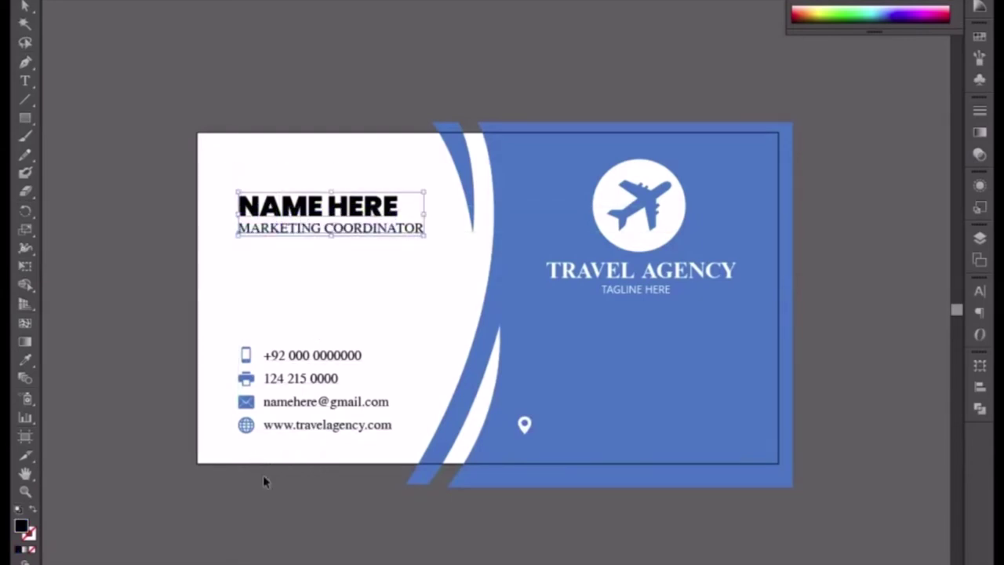
drag(199, 307, 296, 442)
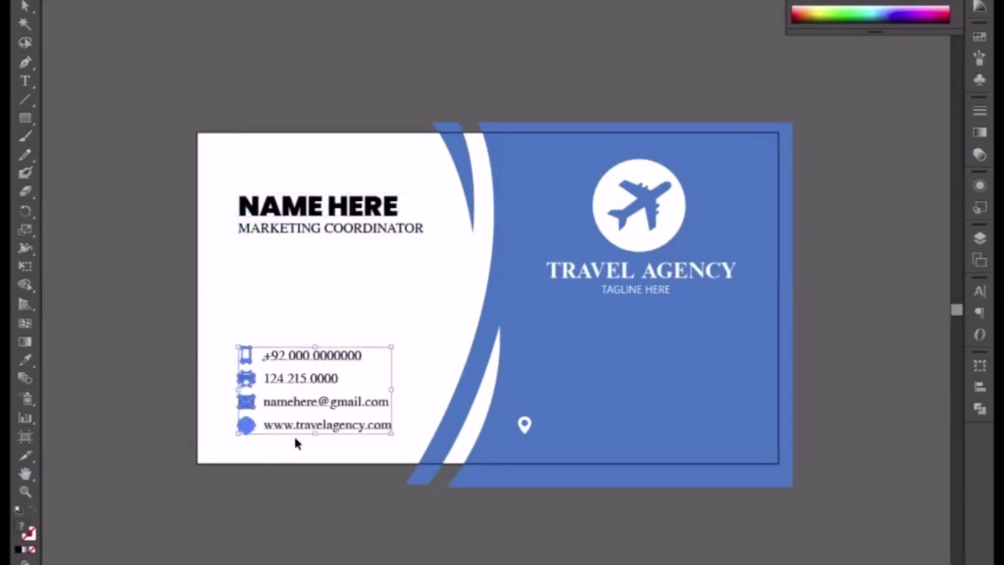
key(Up)
click(298, 482)
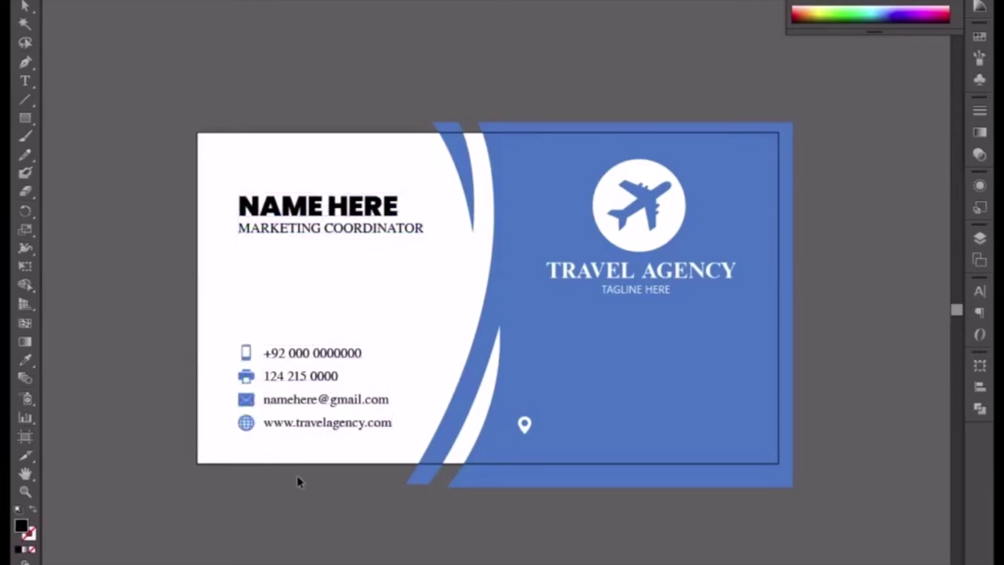
Step: Duplicate the contact text onto the blue side and make the copy white
key(ctrl+z)
shift+click(526, 424)
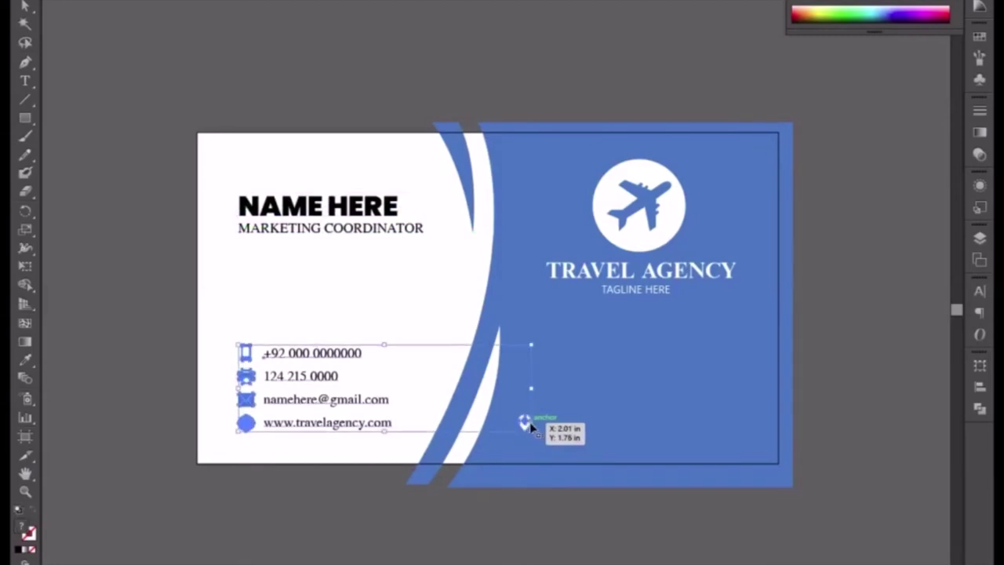
click(568, 542)
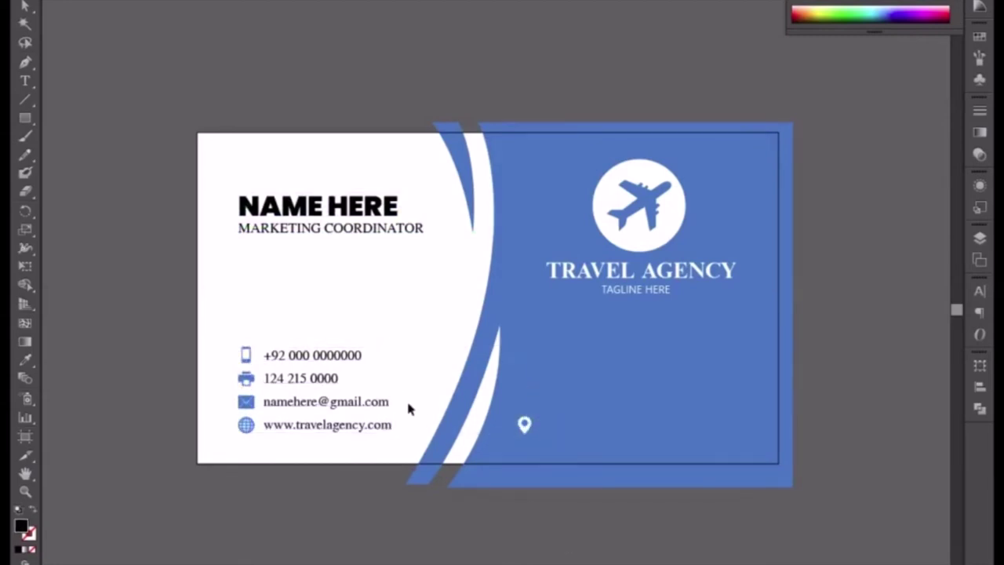
click(321, 359)
drag(312, 357, 580, 357)
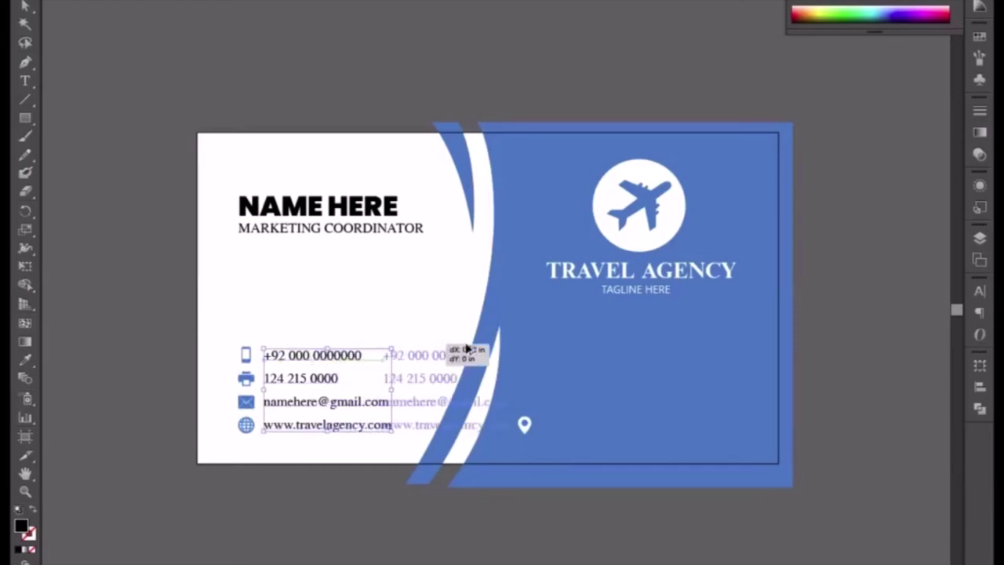
click(818, 7)
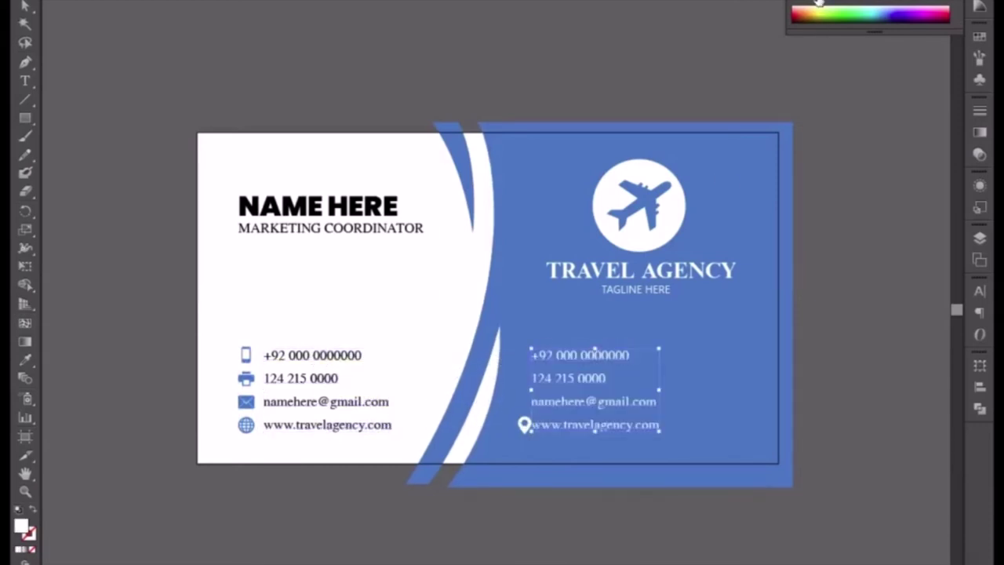
Step: Replace the copied text with the address line and place it beside the white pin
click(583, 406)
key(ctrl+a)
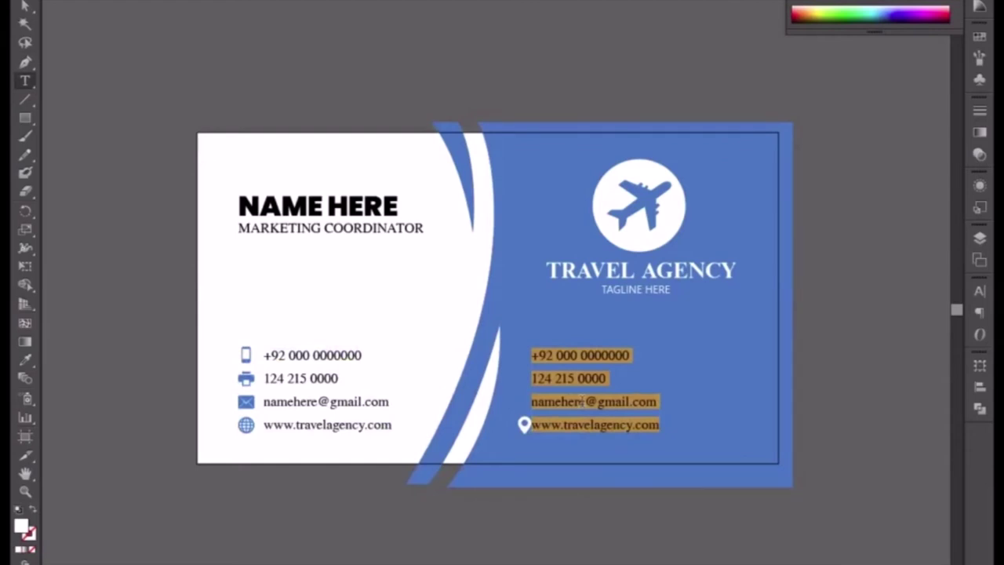
text(abd karachi pakistan)
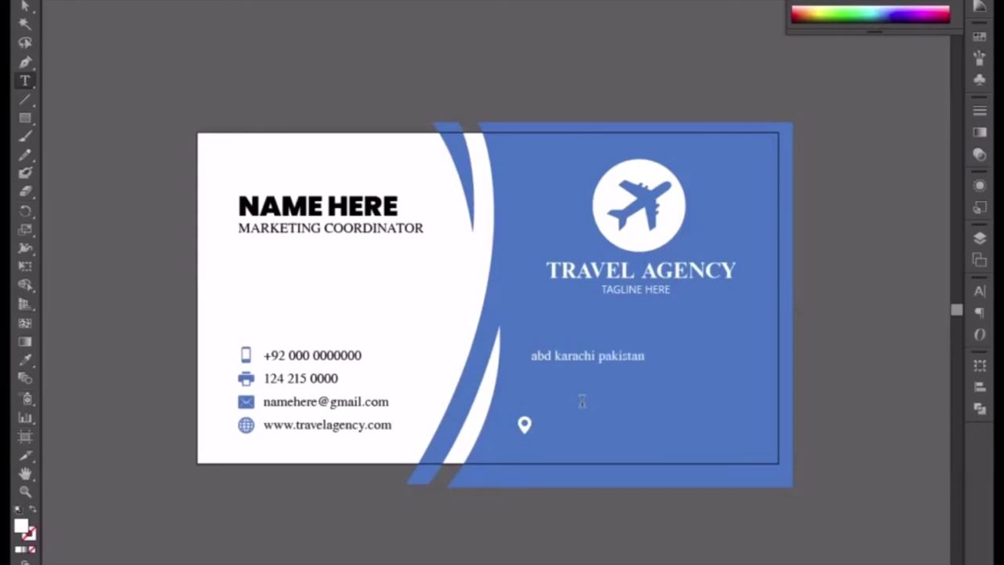
text(123)
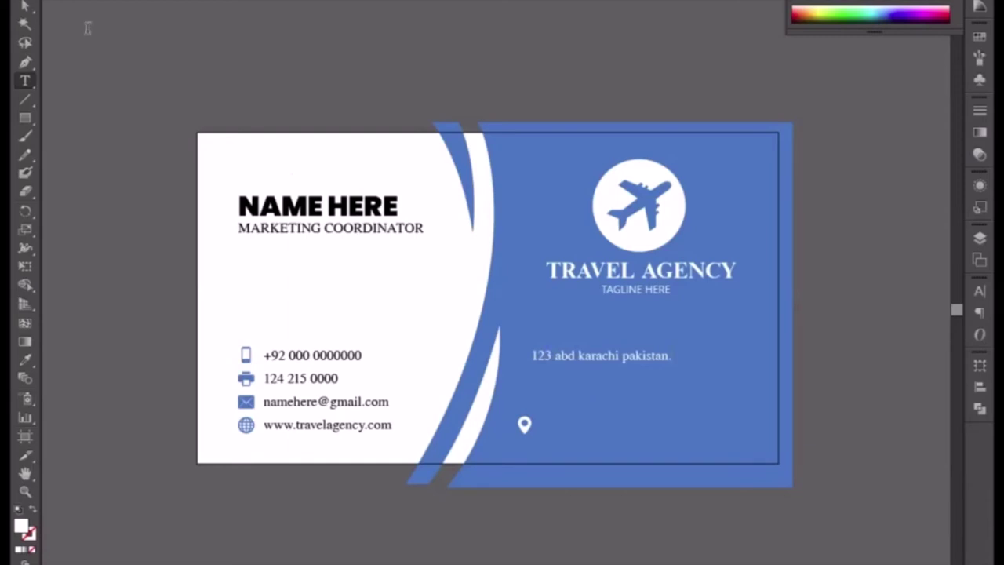
key(v)
click(532, 357)
drag(602, 361, 605, 427)
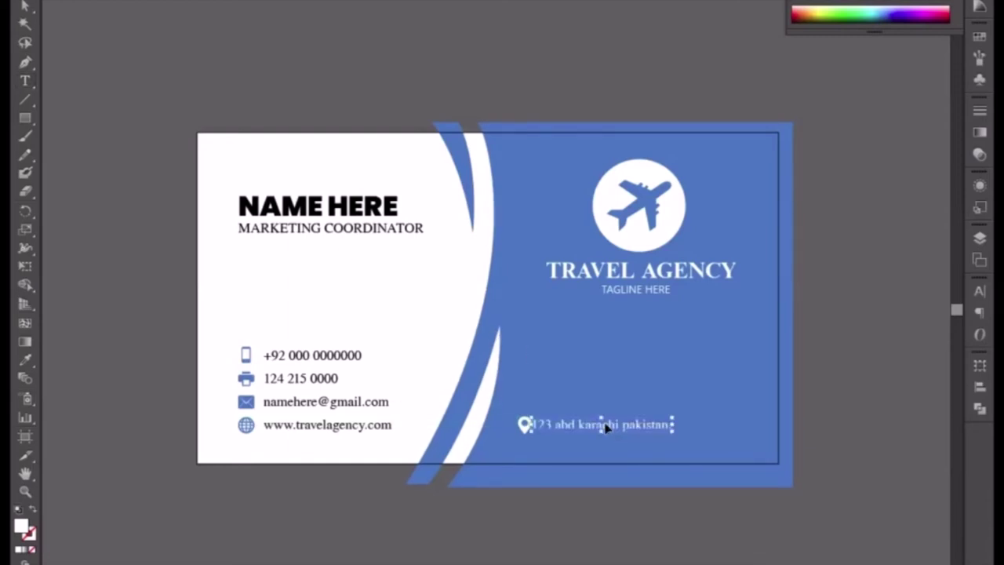
key(Right)
key(Right)
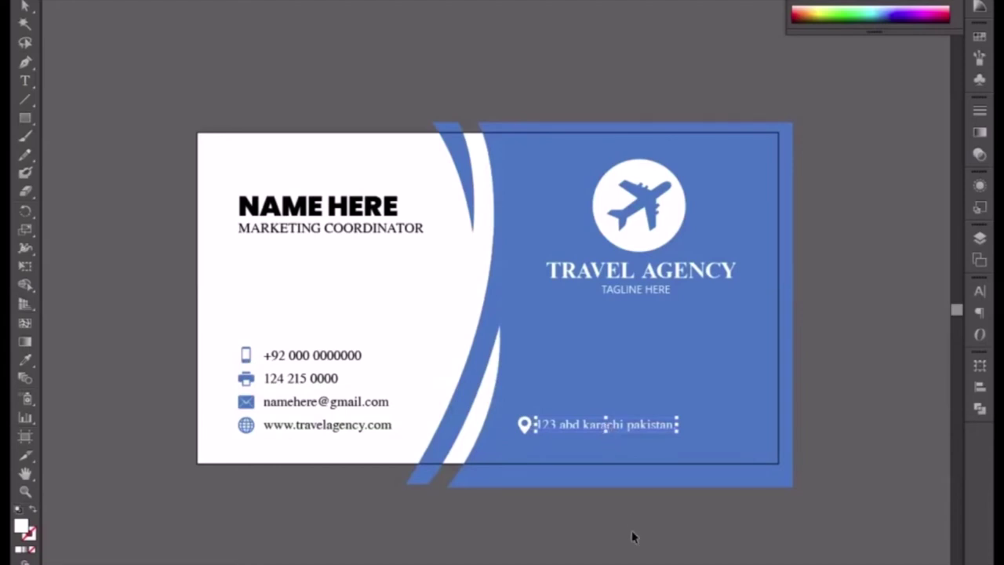
click(633, 538)
key(ctrl+minus)
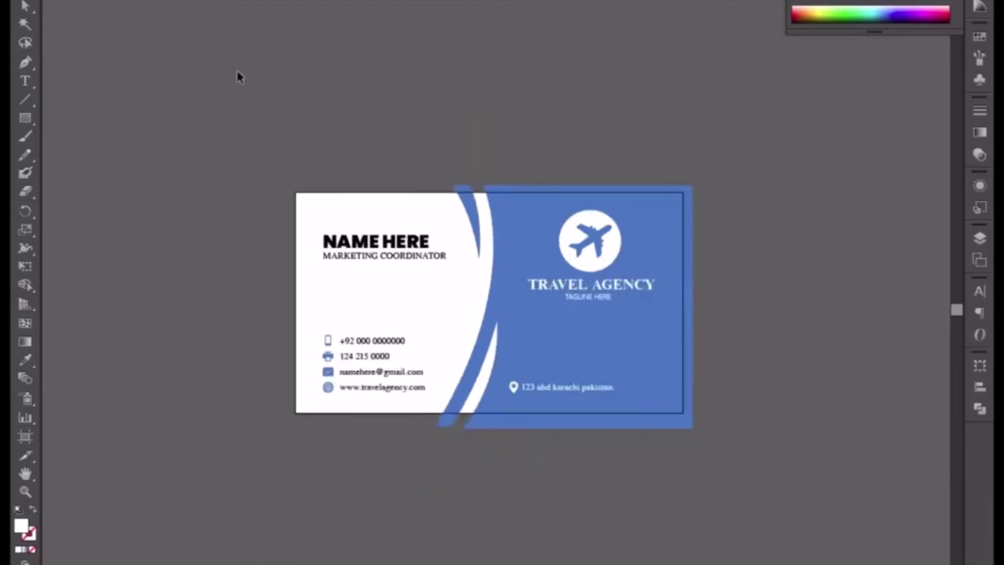
key(ctrl+plus)
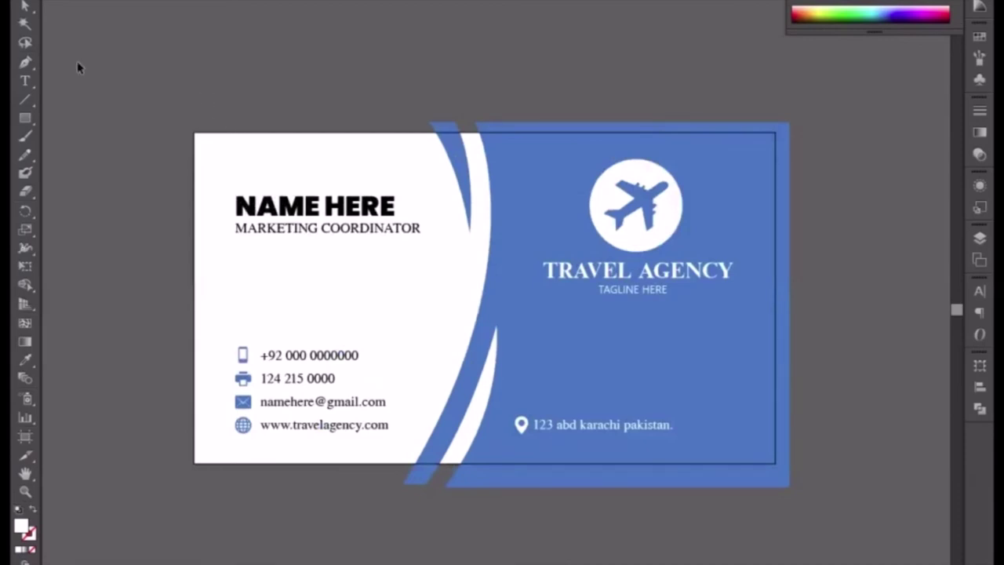
Step: Duplicate the card artboard to the right and delete all artwork on the copy
click(25, 437)
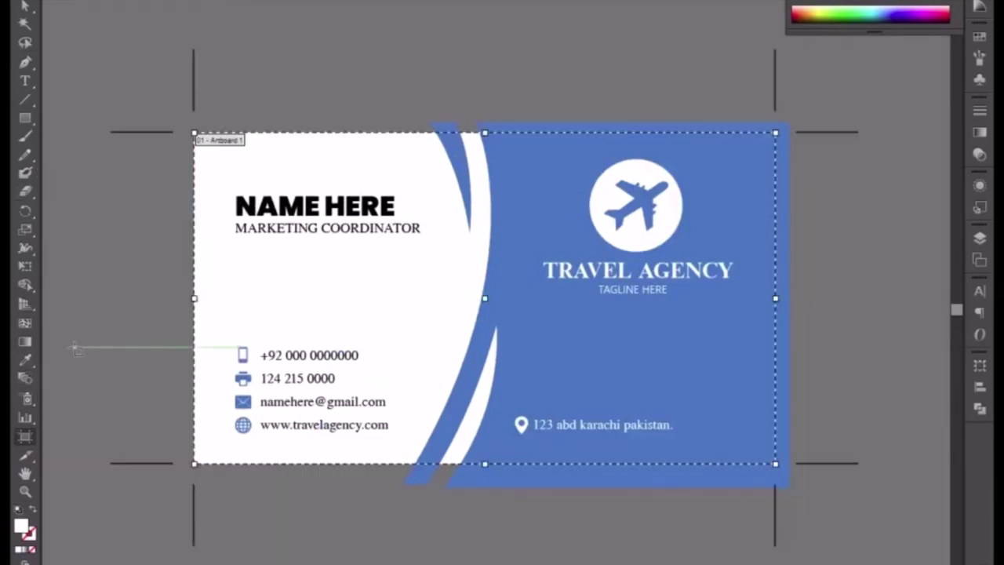
key(ctrl+minus)
key(ctrl+minus)
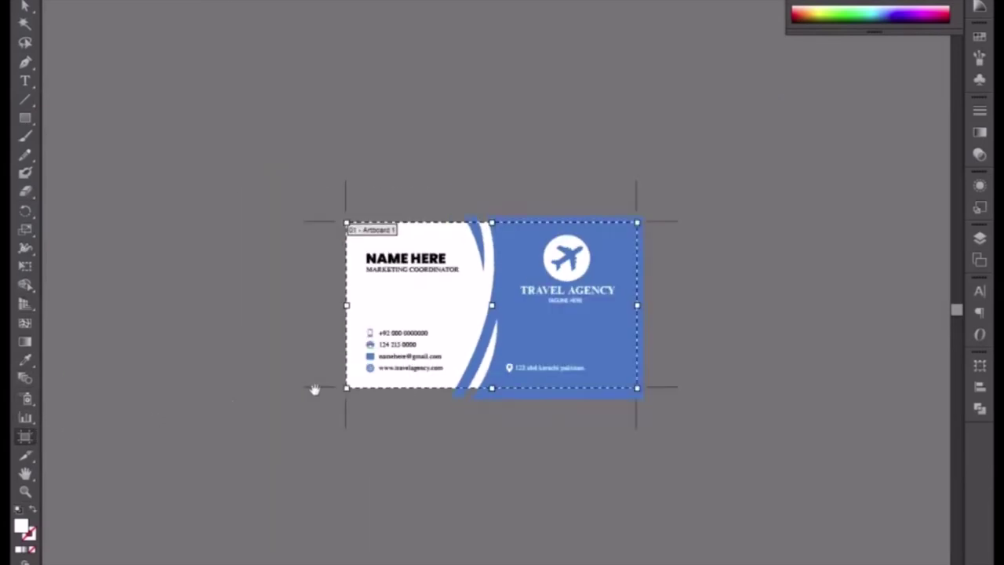
drag(314, 390, 118, 363)
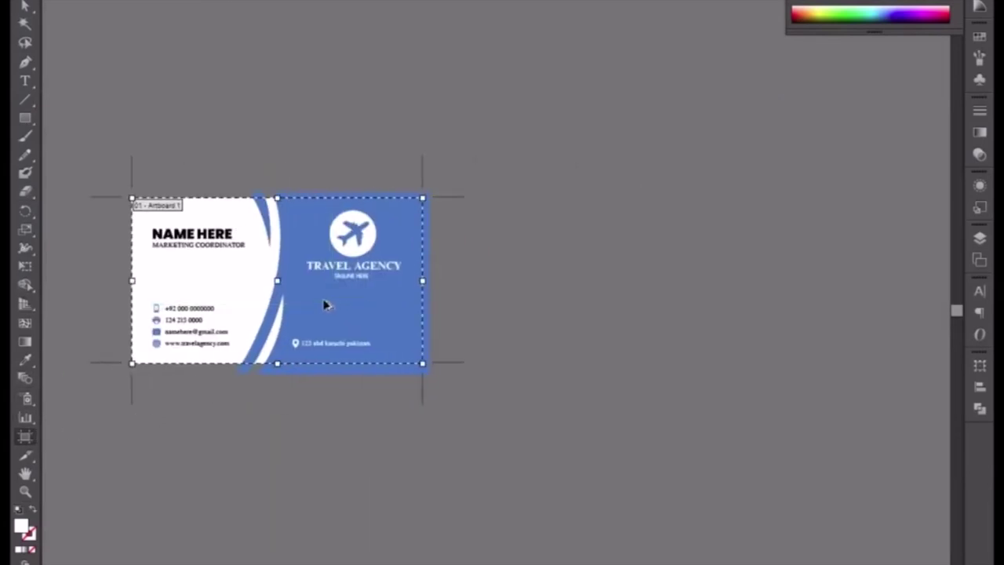
drag(325, 304, 746, 284)
key(v)
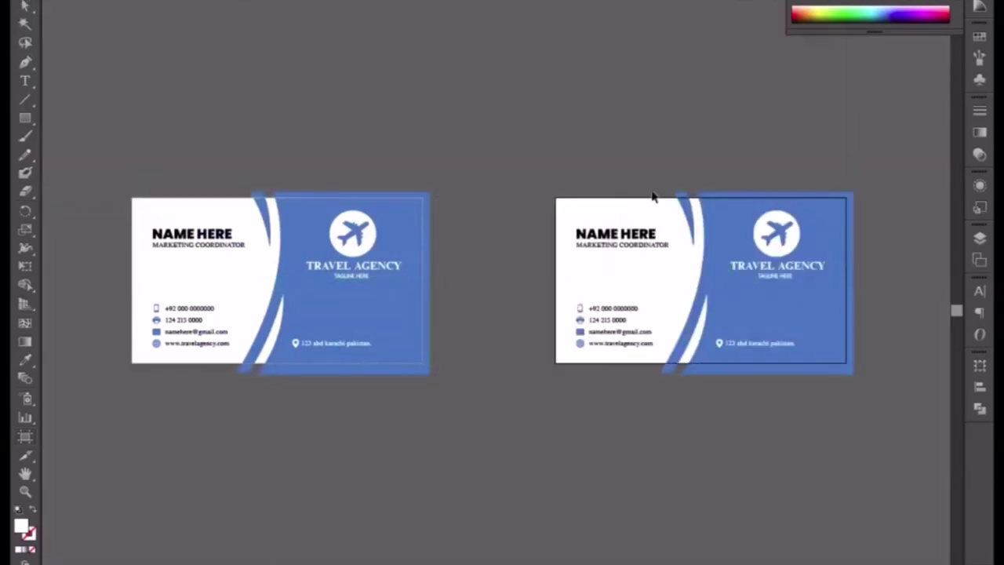
drag(596, 151, 432, 149)
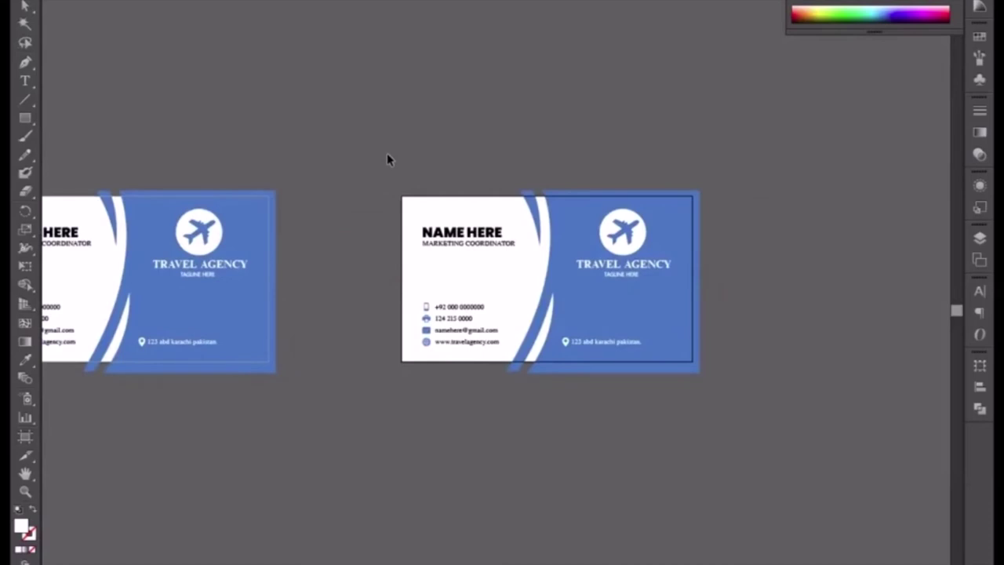
drag(387, 155, 708, 423)
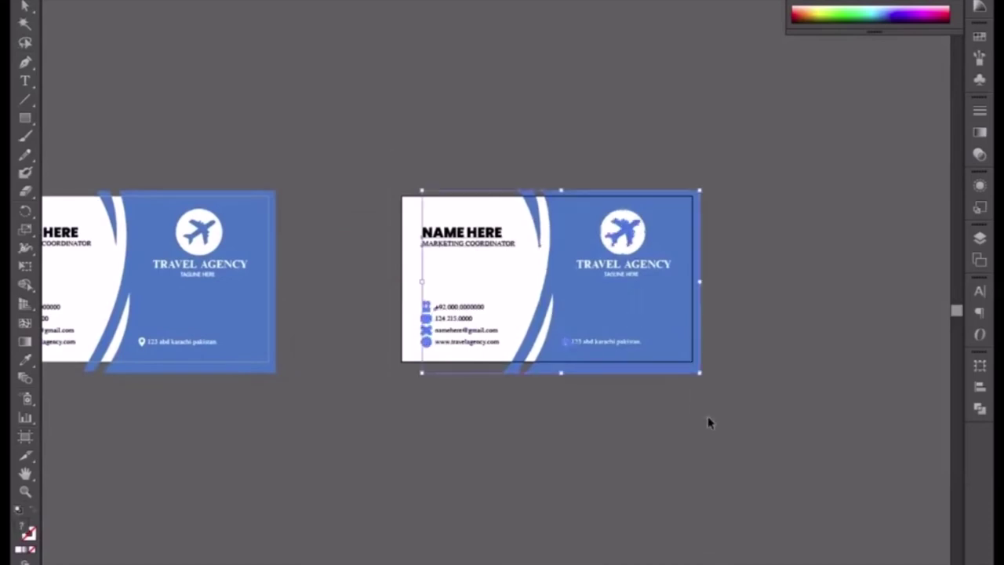
key(Delete)
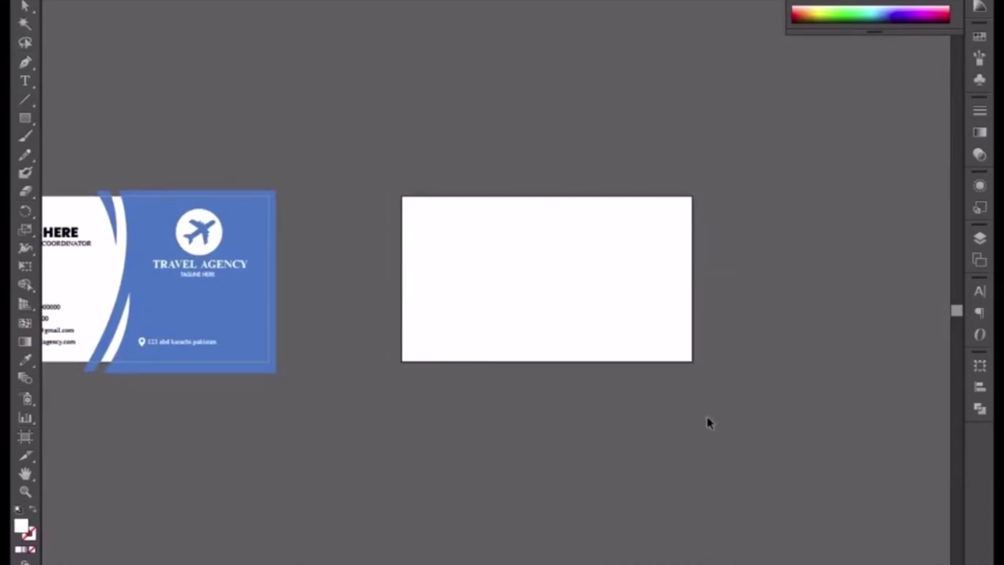
Step: Cover the blank artboard with a rectangle filled with the card's blue
mouse_move(322, 394)
mouse_down()
mouse_move(479, 382)
mouse_move(376, 399)
mouse_up()
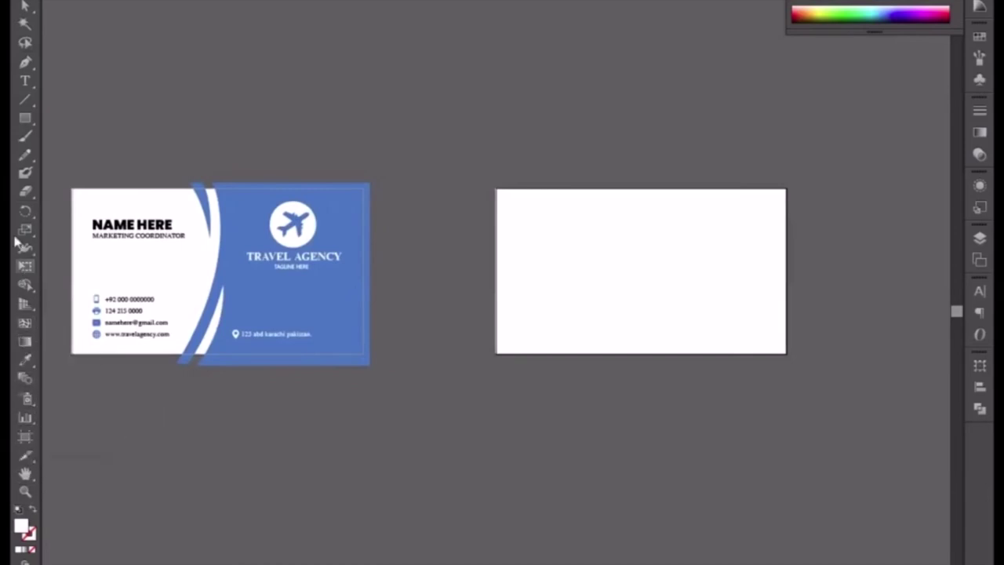
click(25, 118)
mouse_move(497, 189)
mouse_down()
mouse_move(608, 295)
mouse_move(793, 359)
mouse_up()
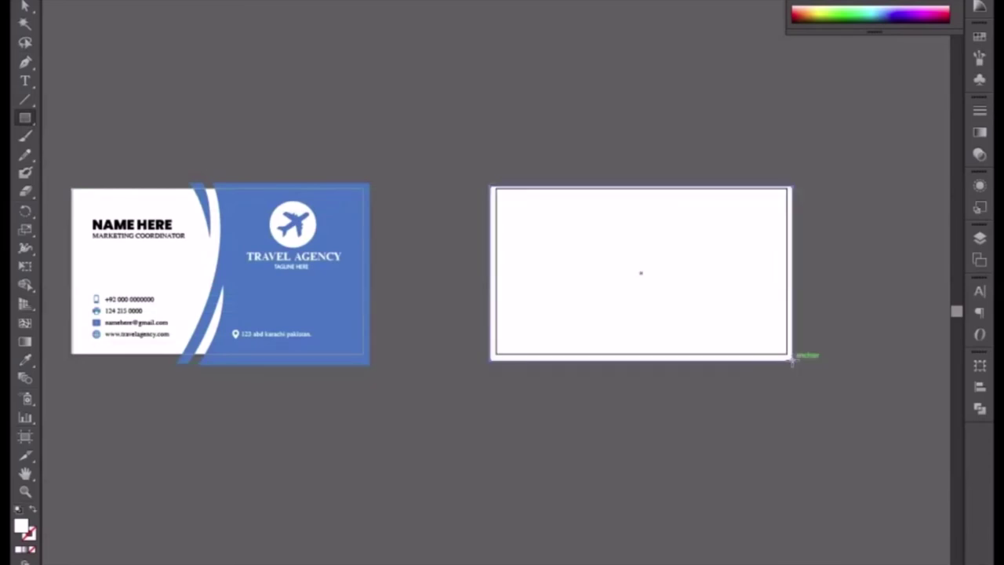
click(25, 359)
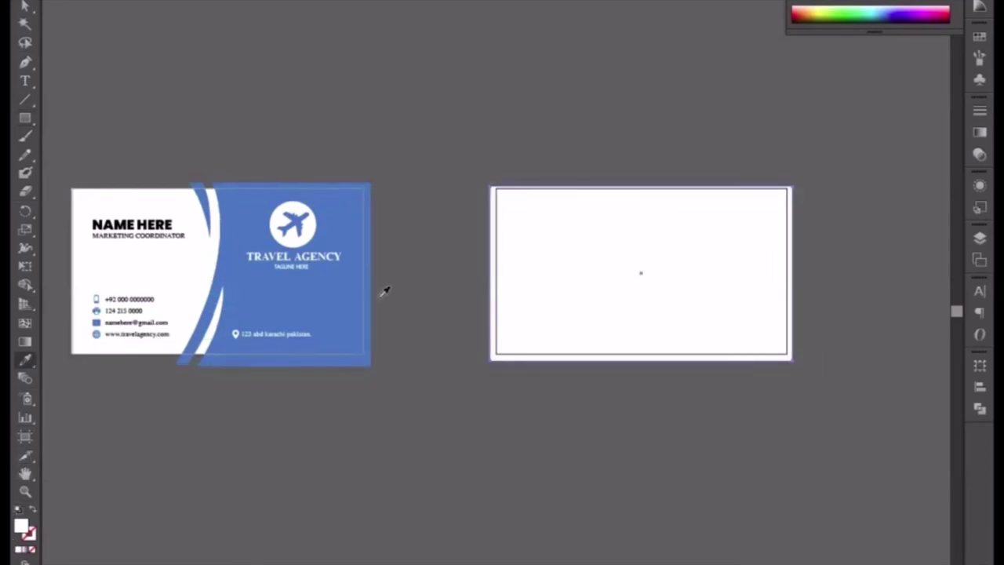
click(361, 280)
Step: Copy the plane logo and title group onto the blue back, bring it to front, and nudge it down
key(v)
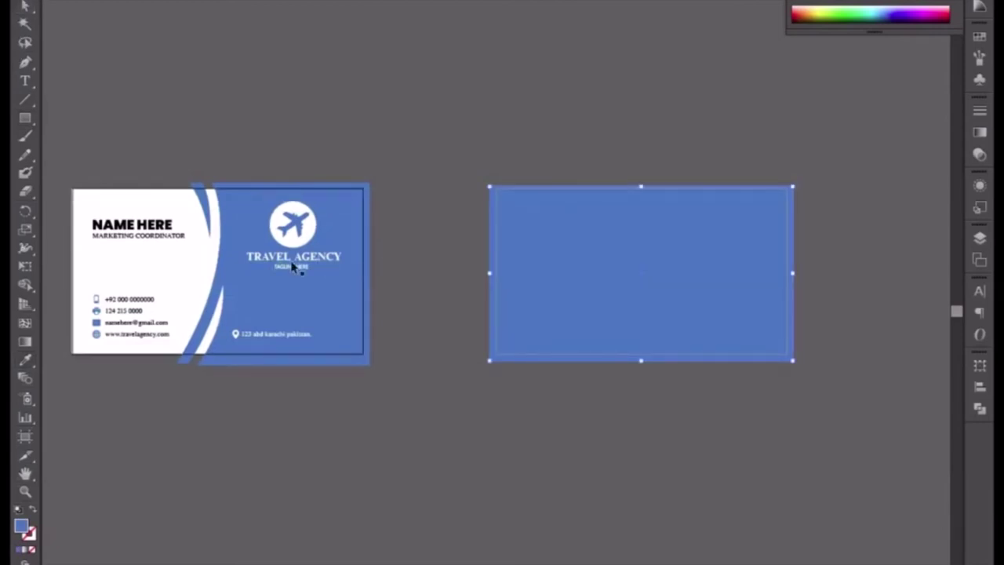
click(299, 252)
drag(299, 245, 643, 276)
right_click(643, 295)
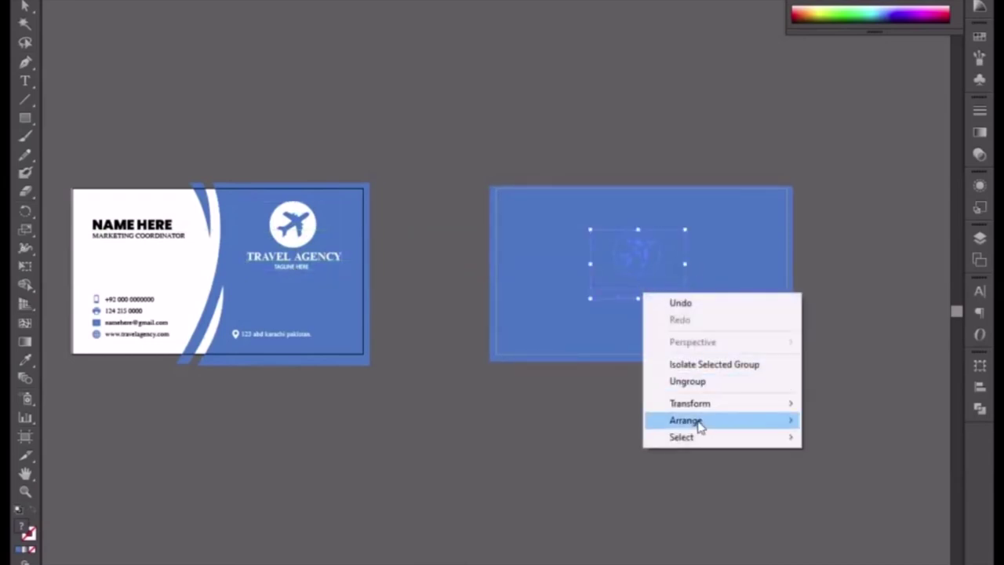
mouse_move(686, 421)
click(561, 420)
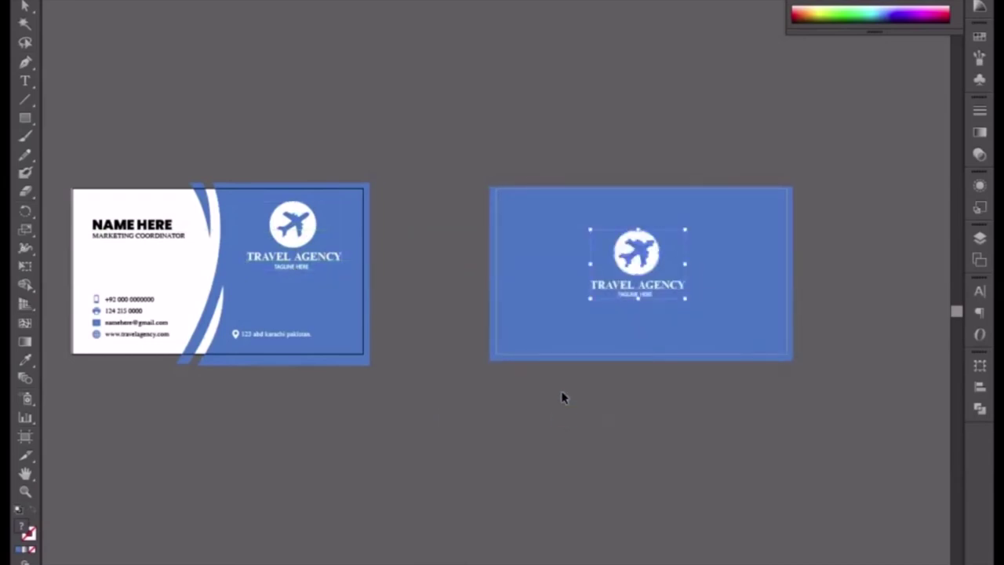
key(Down)
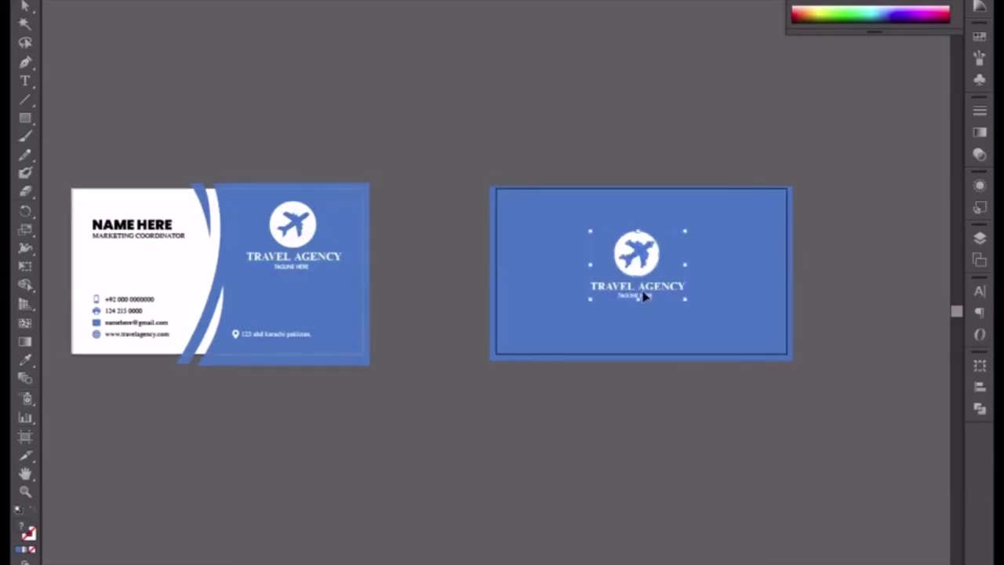
key(Down)
click(615, 424)
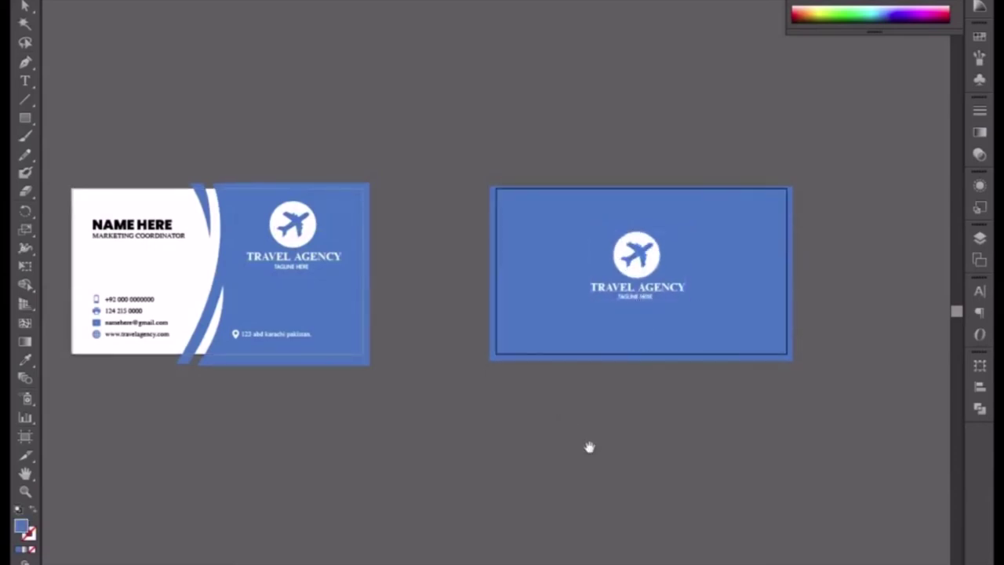
drag(589, 446, 587, 348)
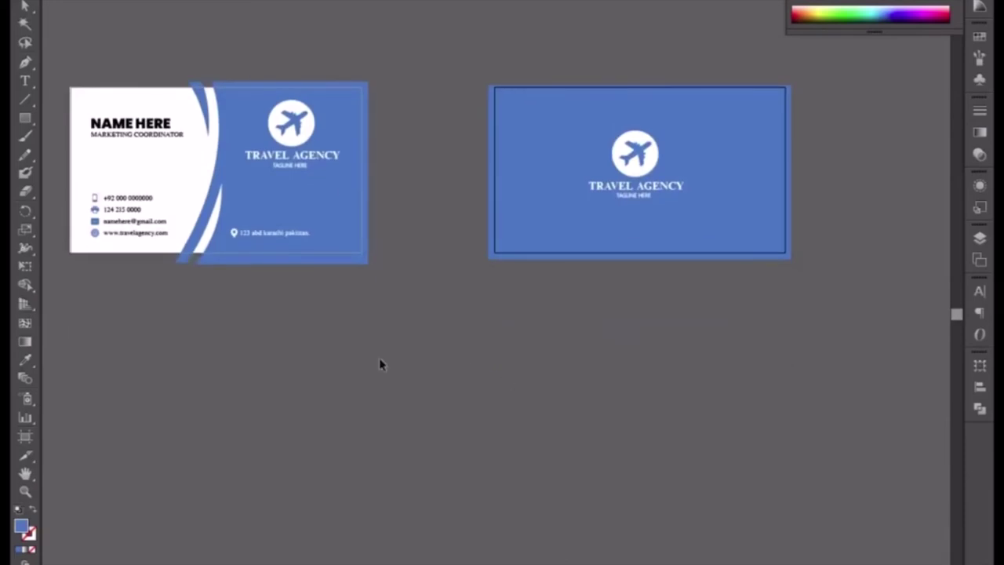
Step: Move the blue back artboard left, closer beside the front card
click(25, 436)
drag(565, 222, 477, 215)
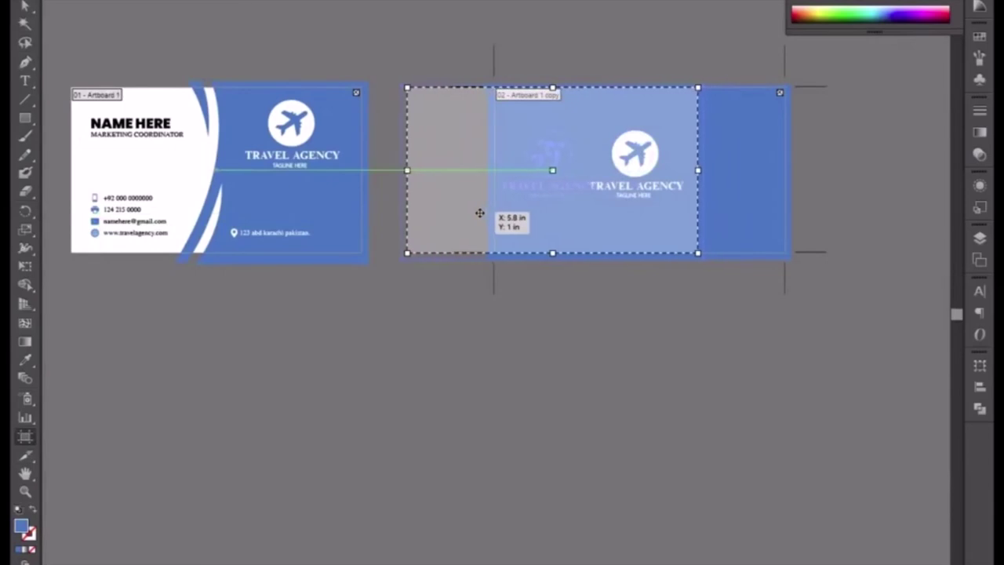
key(Escape)
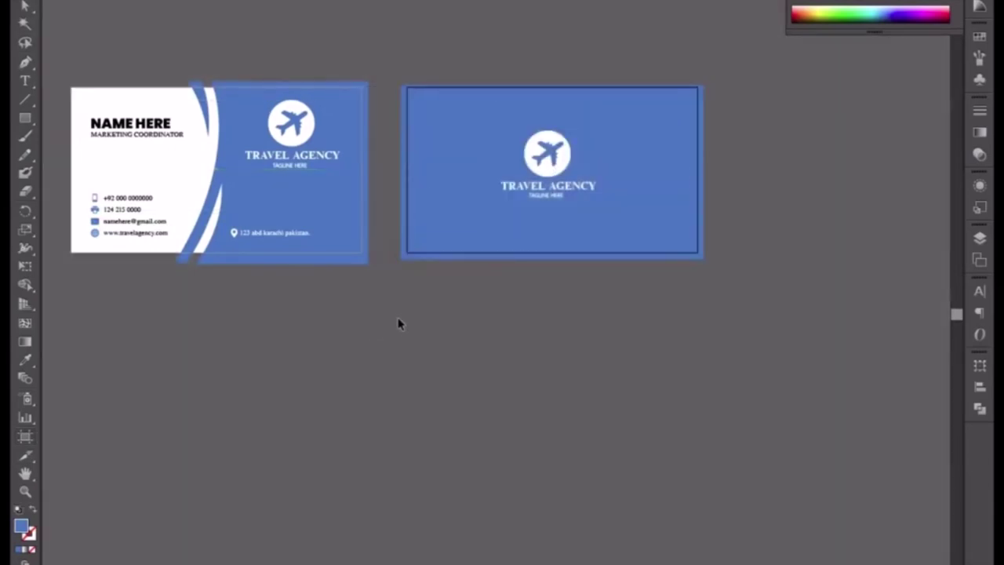
key(ctrl+minus)
drag(399, 321, 412, 397)
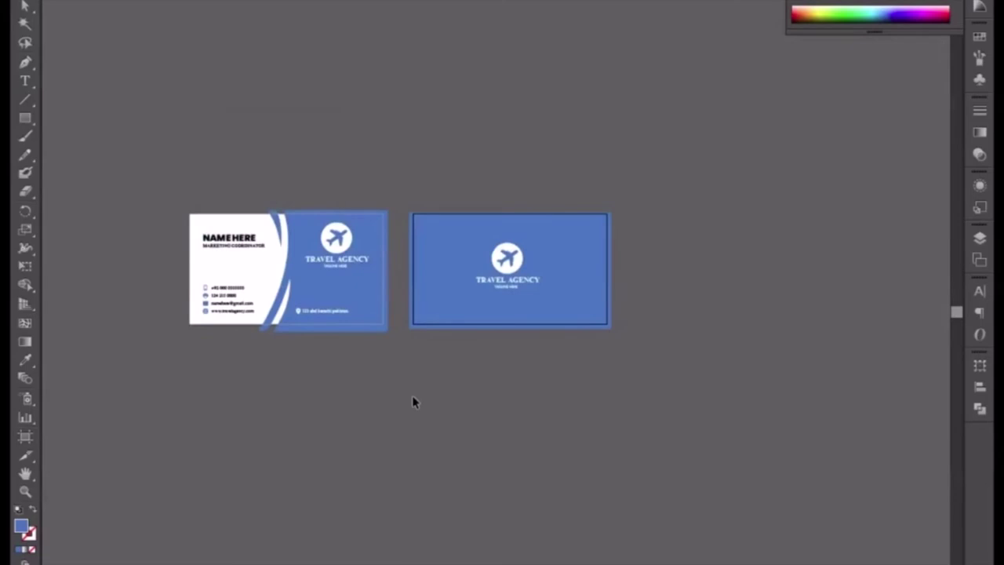
scroll(424, 392, left, 4)
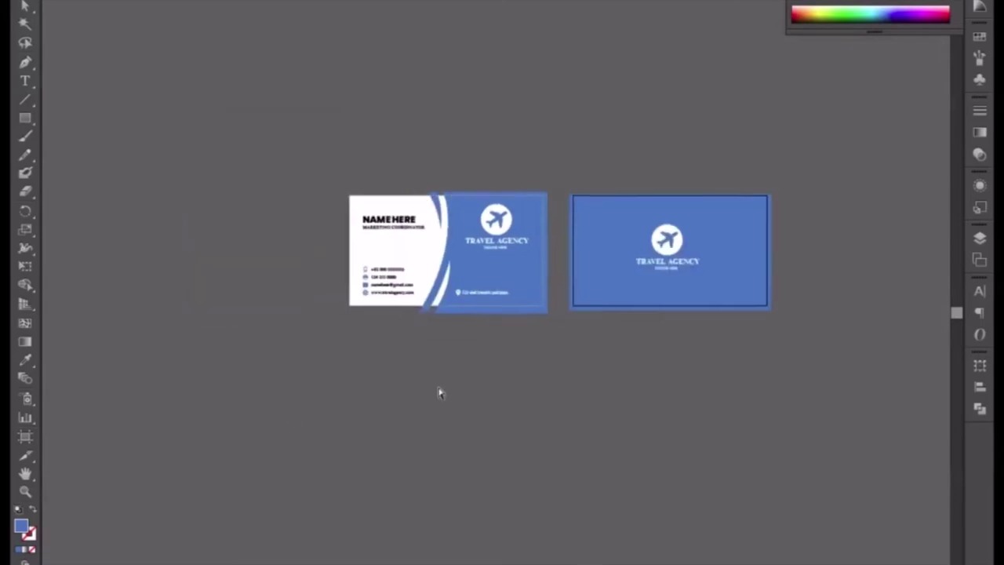
key(ctrl+plus)
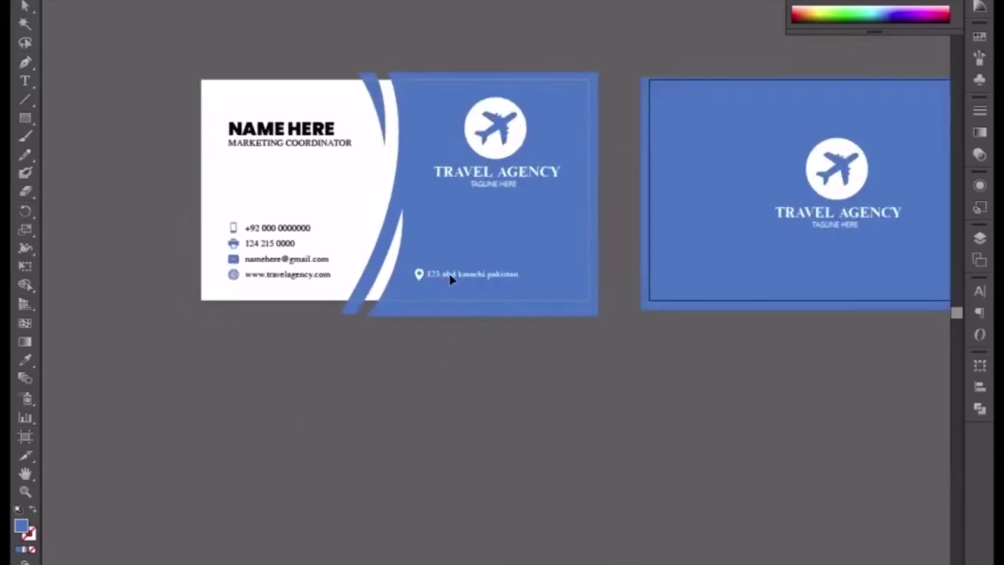
Step: Shift the front card's address line slightly right along the blue panel's bottom
drag(448, 275, 416, 275)
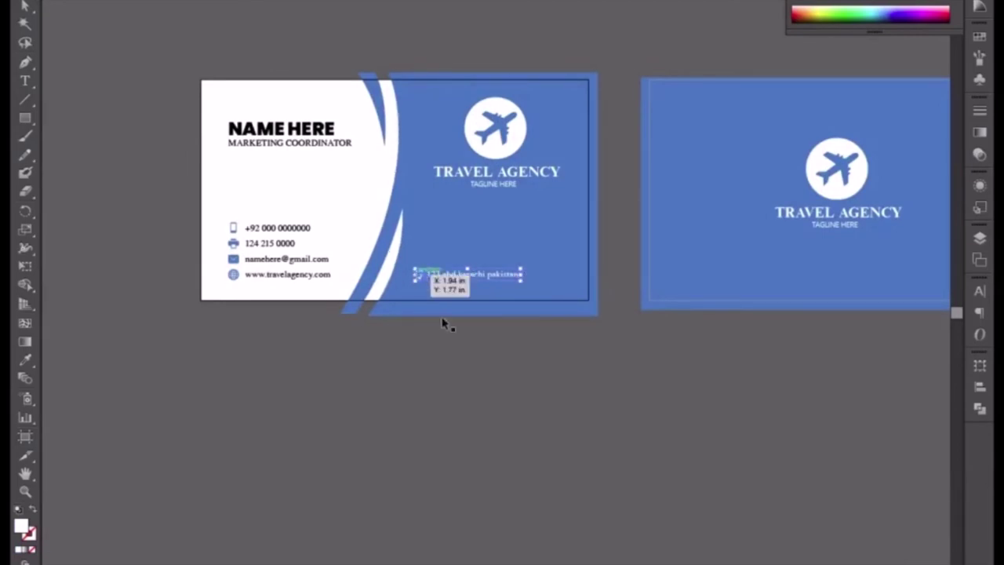
key(ctrl+z)
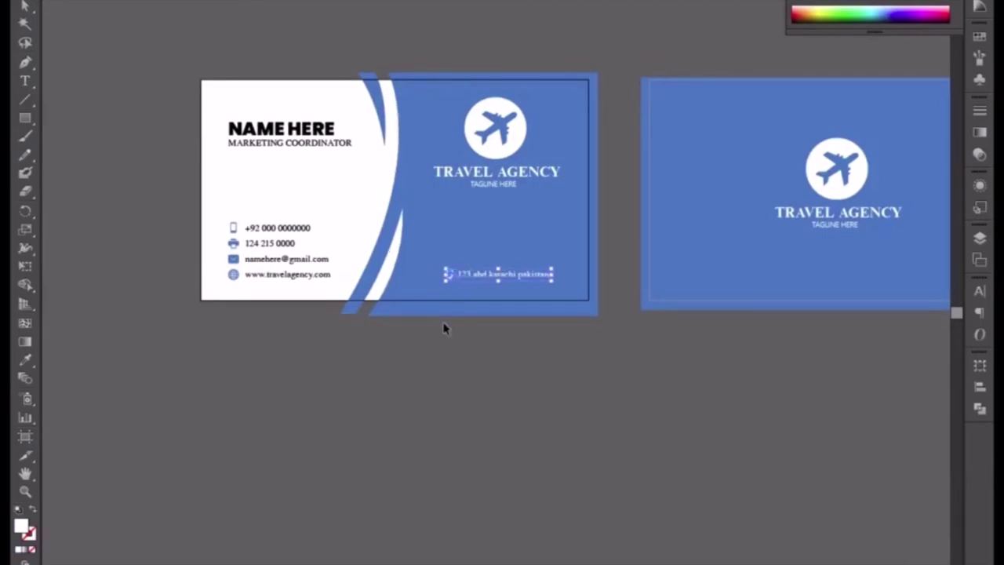
click(449, 333)
click(448, 276)
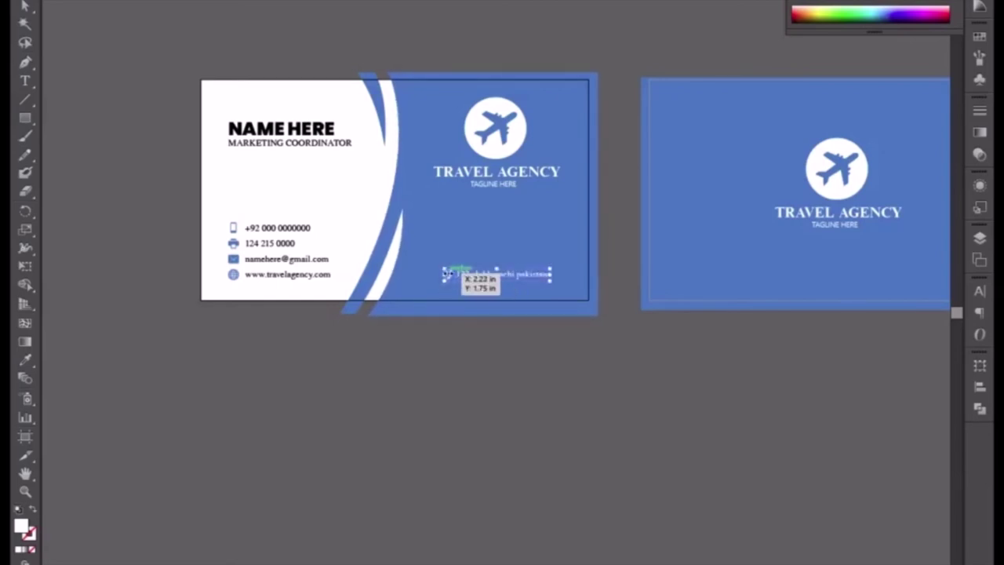
click(496, 390)
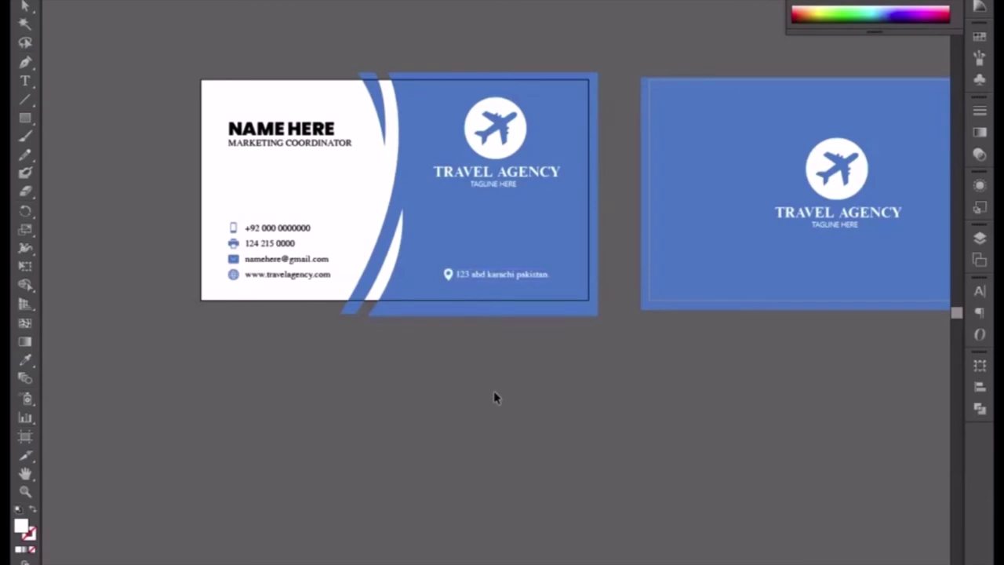
scroll(497, 402, right, 2)
key(ctrl+minus)
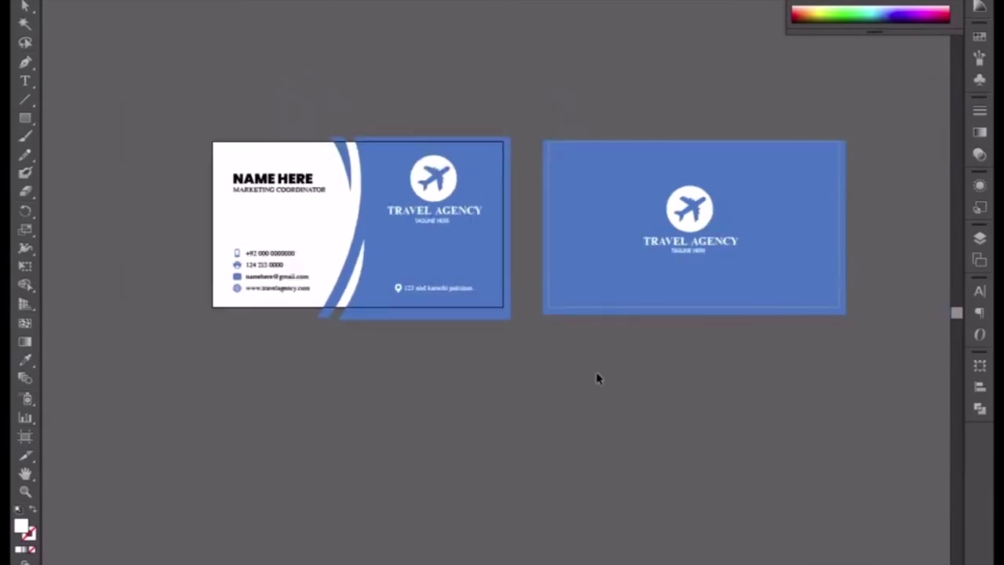
Step: Stretch the second card's blue background top and bottom out to the bleed
drag(694, 352, 484, 436)
key(ctrl+plus)
key(ctrl+plus)
key(ctrl+plus)
click(448, 372)
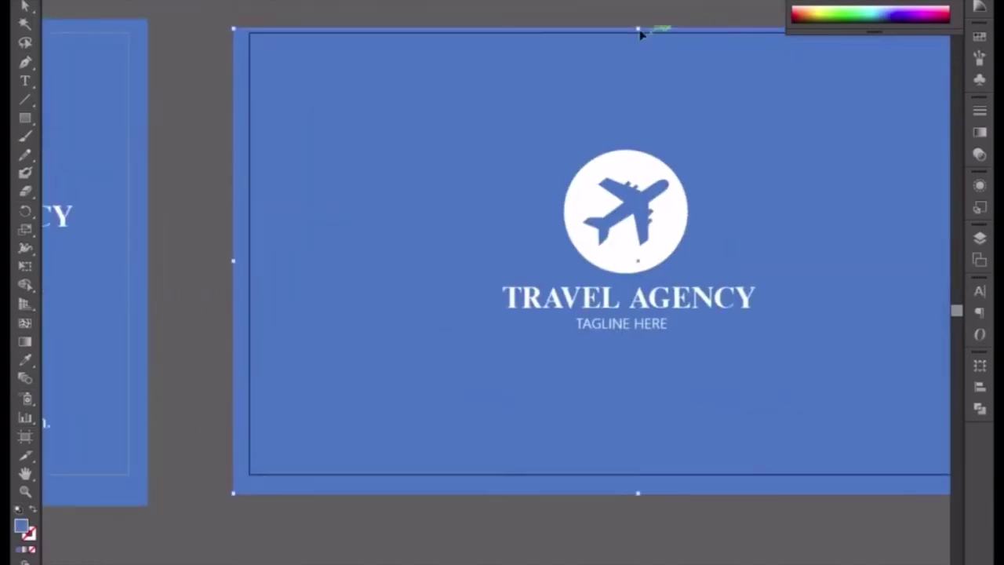
drag(638, 28, 638, 19)
drag(638, 496, 638, 506)
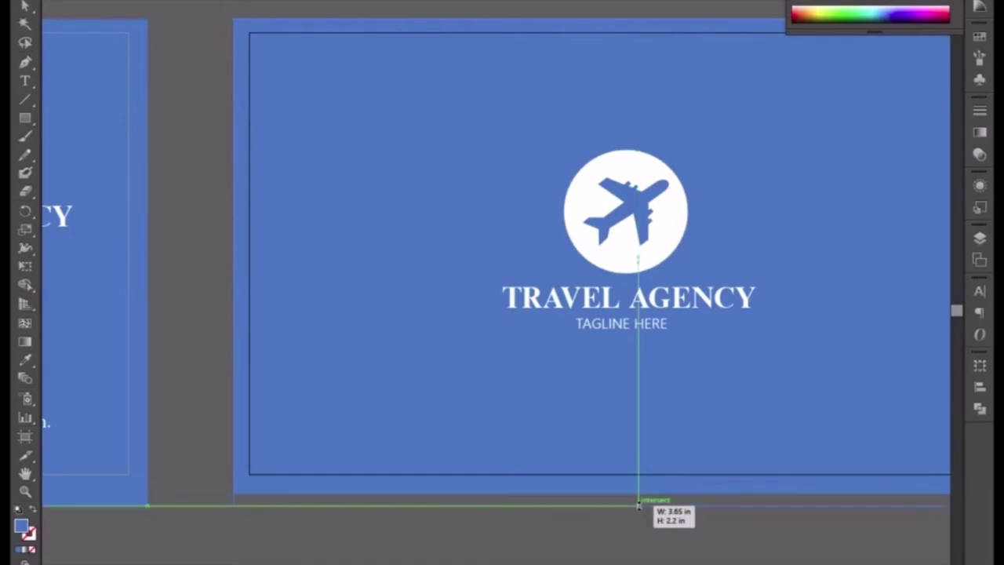
click(709, 540)
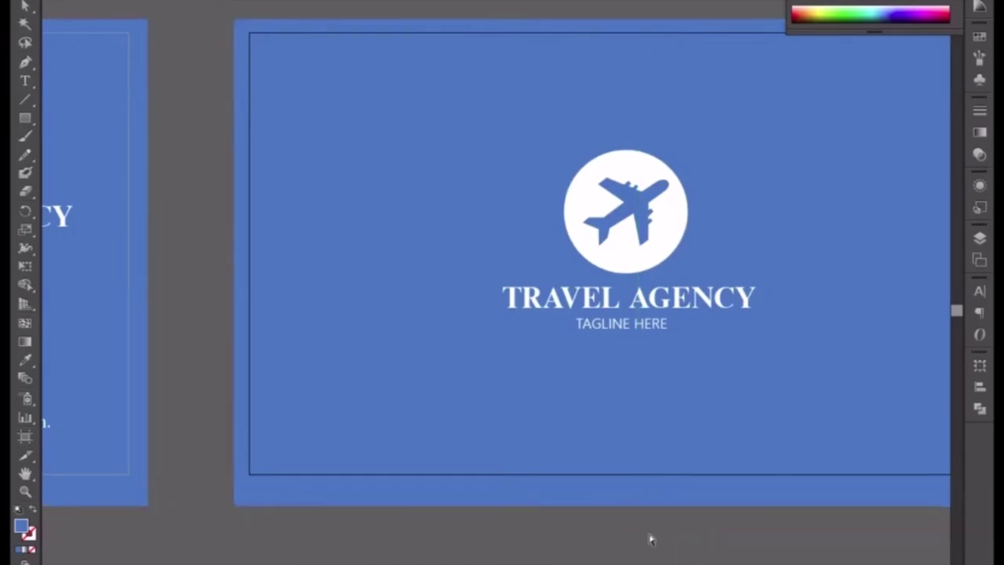
Step: Nudge the card's airplane logo slightly right to centre it
key(ctrl+minus)
click(618, 312)
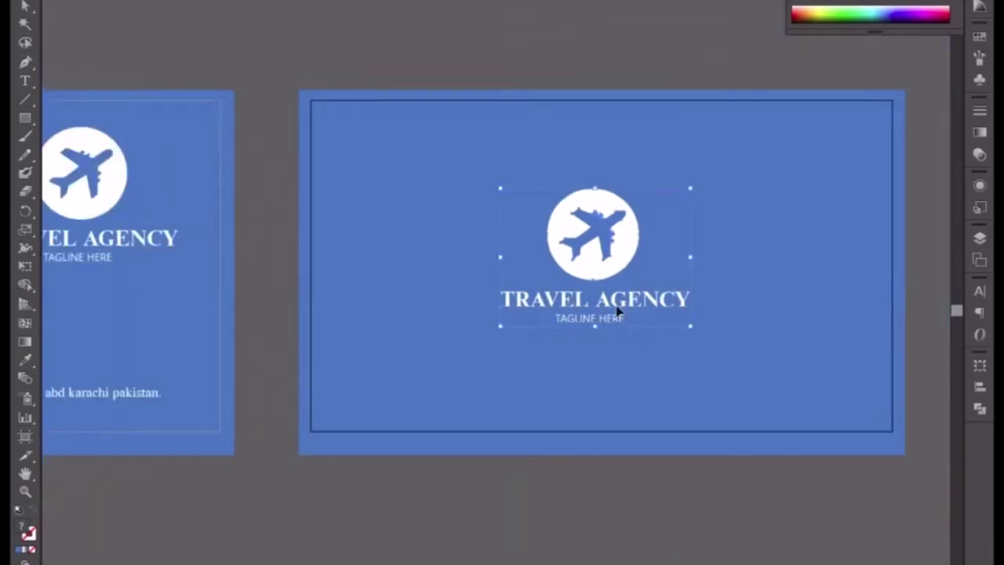
key(ctrl+minus)
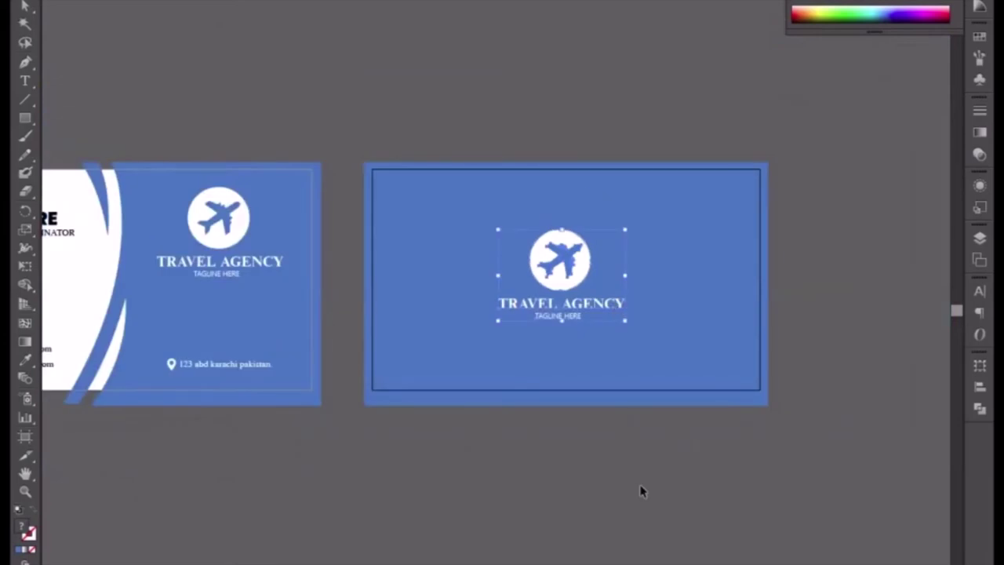
key(Right)
key(Right)
click(642, 492)
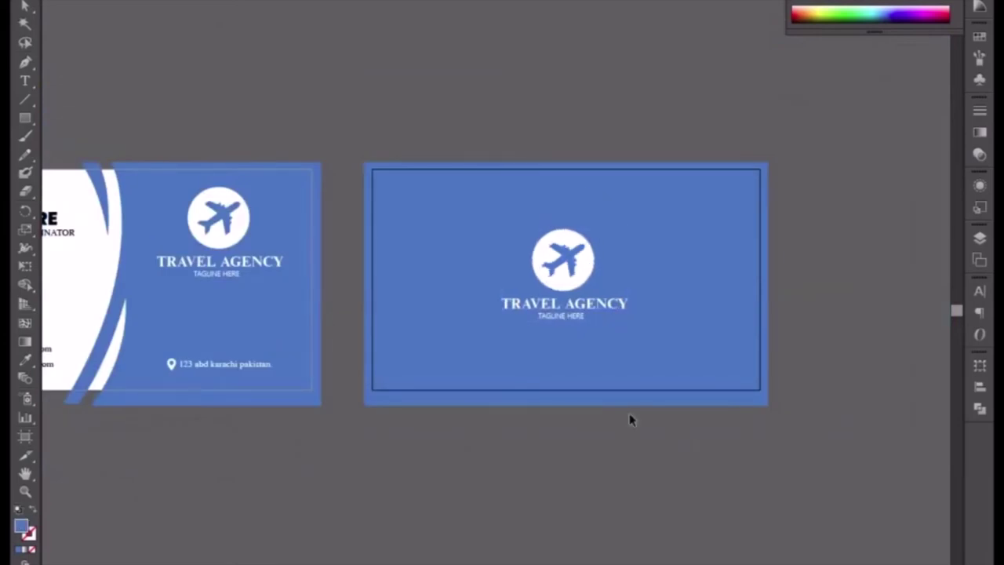
Step: Duplicate the blue logo card as a new artboard beside it
key(shift+o)
key(ctrl+minus)
drag(709, 408, 201, 426)
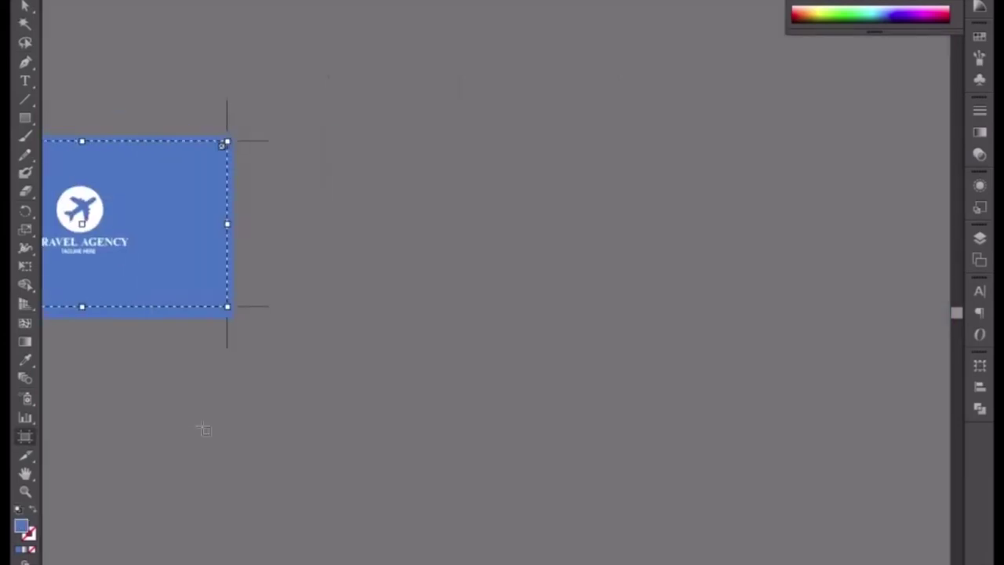
drag(182, 300, 606, 299)
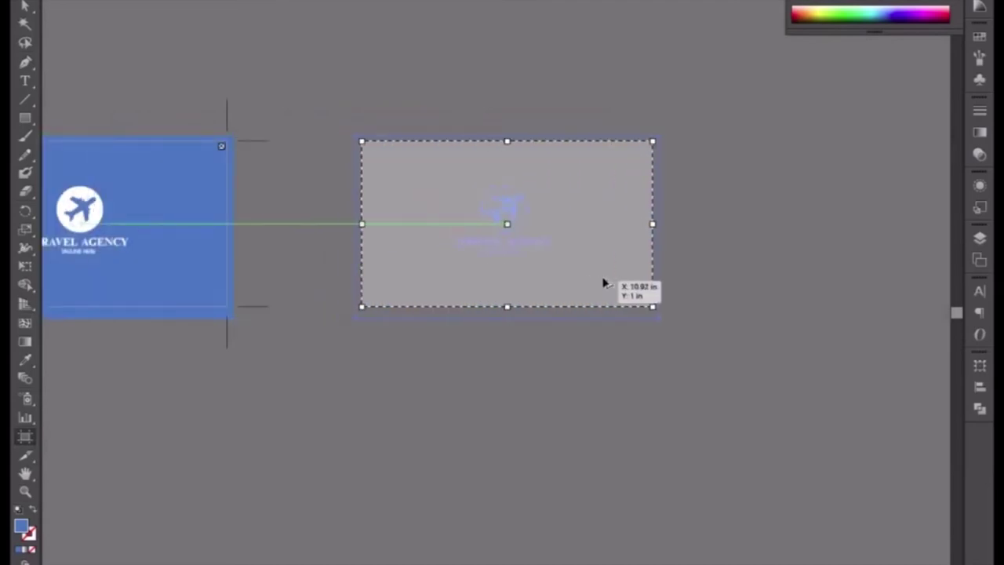
key(v)
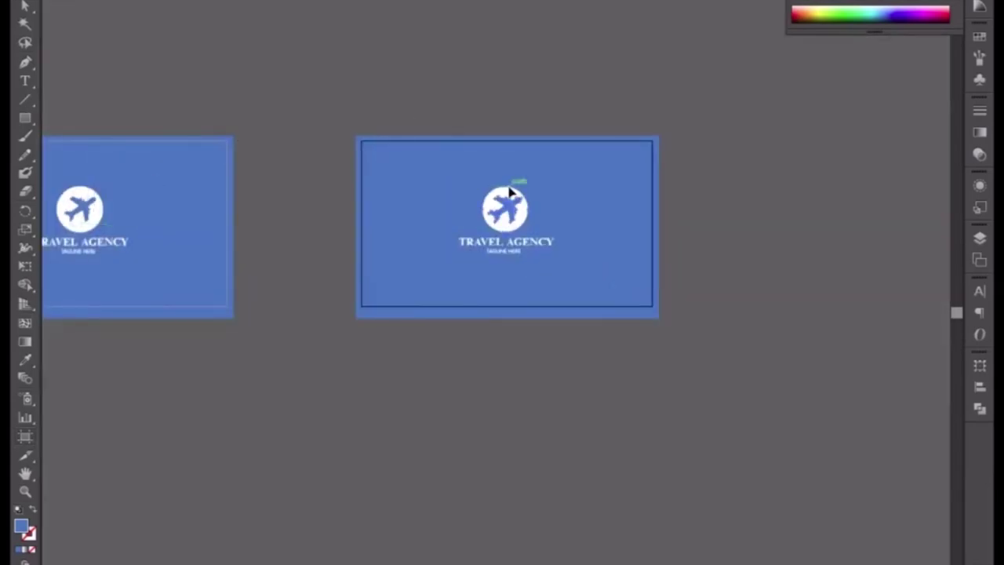
click(510, 196)
click(590, 165)
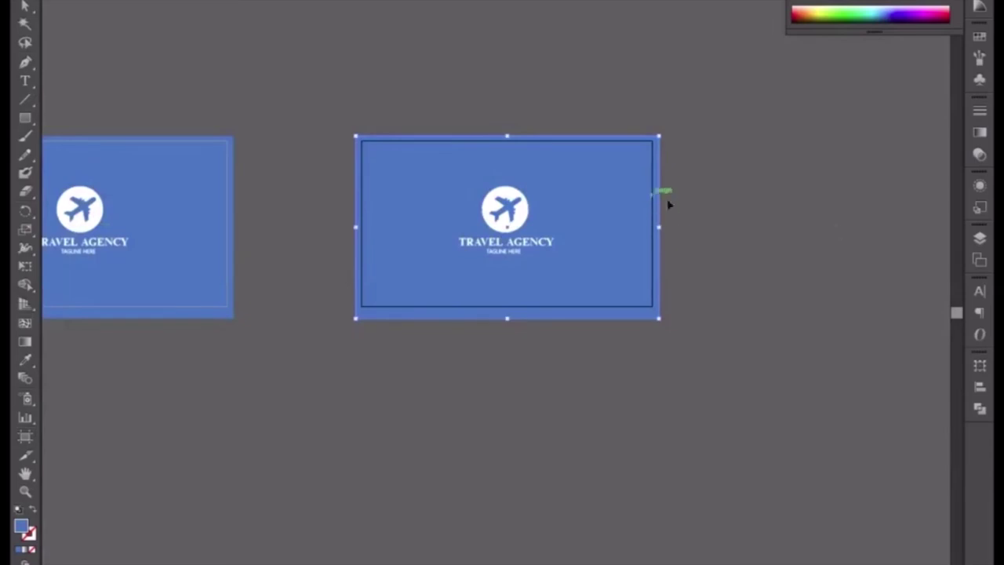
click(832, 229)
Step: In the Artboards panel, rename the copy to 'Artboard 2' and begin renaming the third
click(980, 260)
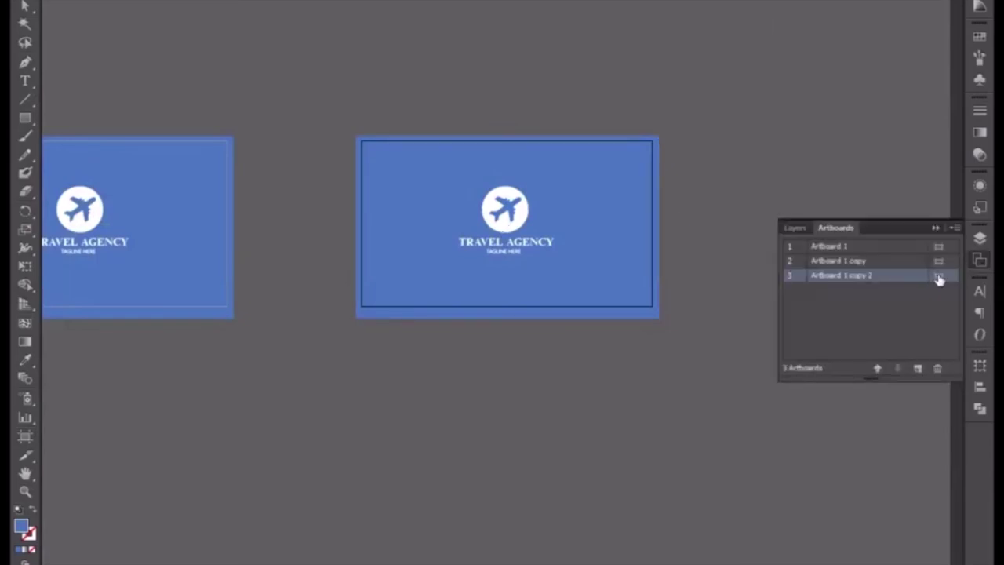
double_click(861, 262)
drag(847, 262, 886, 261)
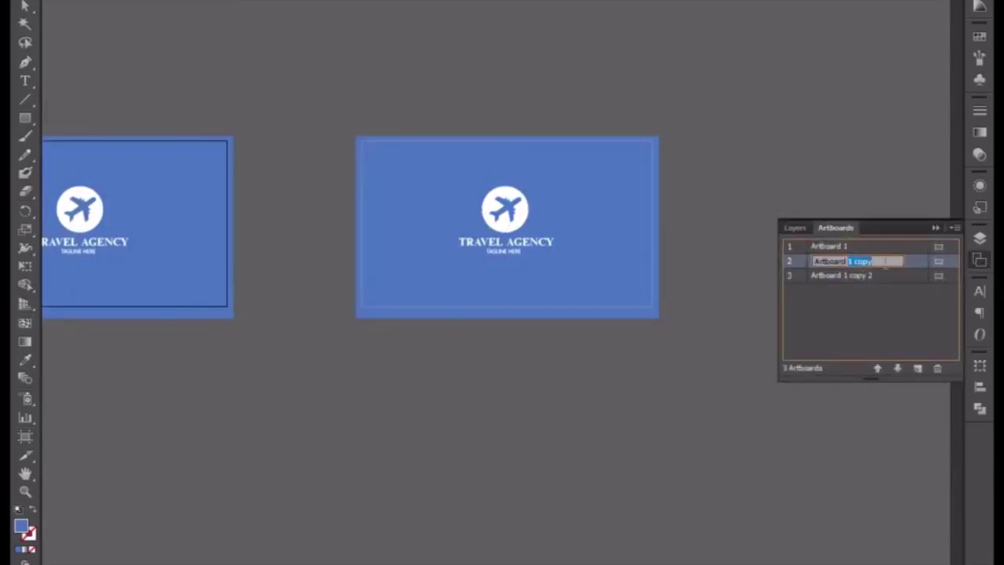
text(2)
double_click(862, 276)
drag(847, 275, 887, 276)
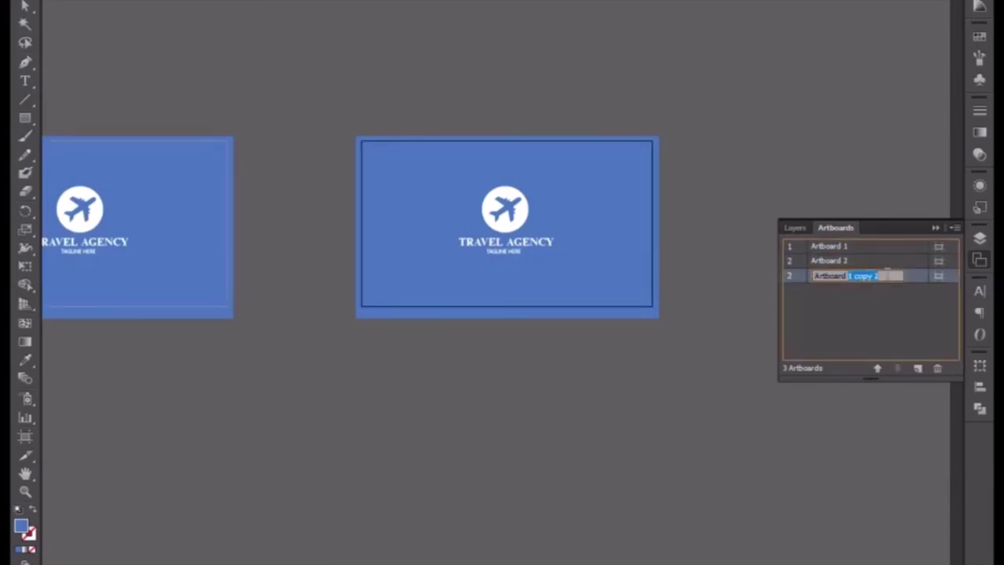
Step: Name the third artboard 'Artboard 3' and switch it to portrait orientation
text(3)
click(938, 281)
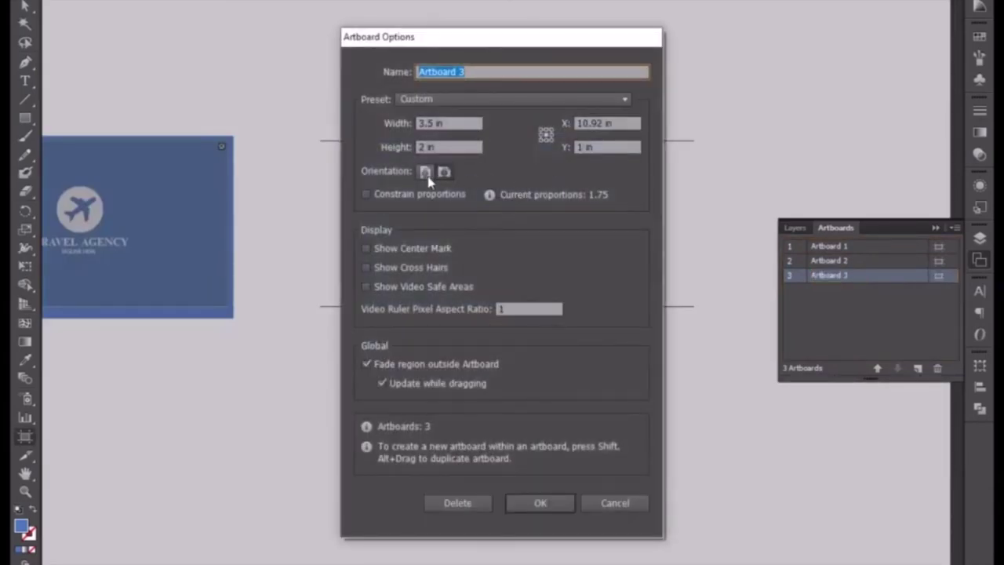
click(426, 173)
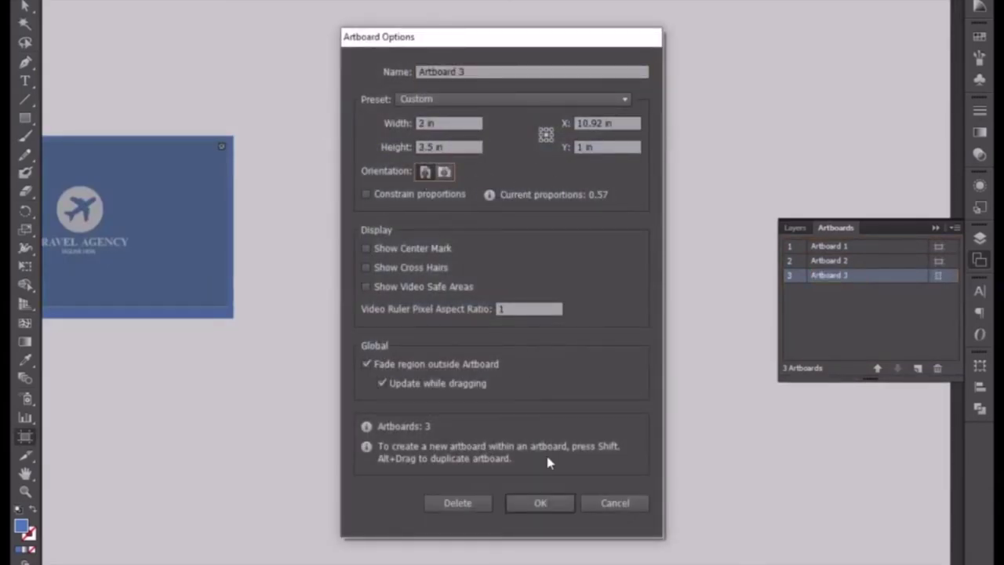
click(560, 505)
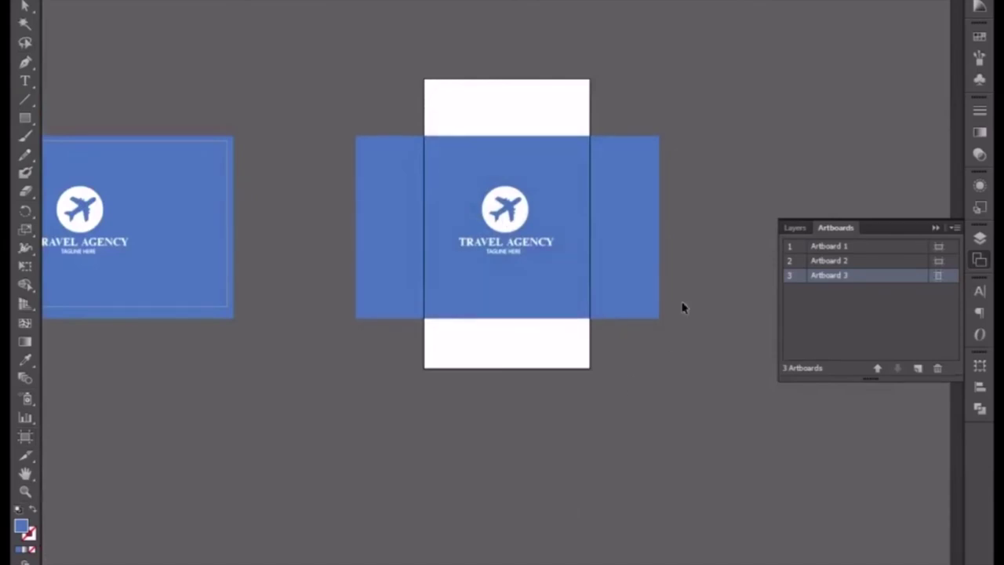
Step: Resize the blue background rectangle to cover the whole vertical Artboard 3
click(653, 280)
drag(659, 228, 594, 228)
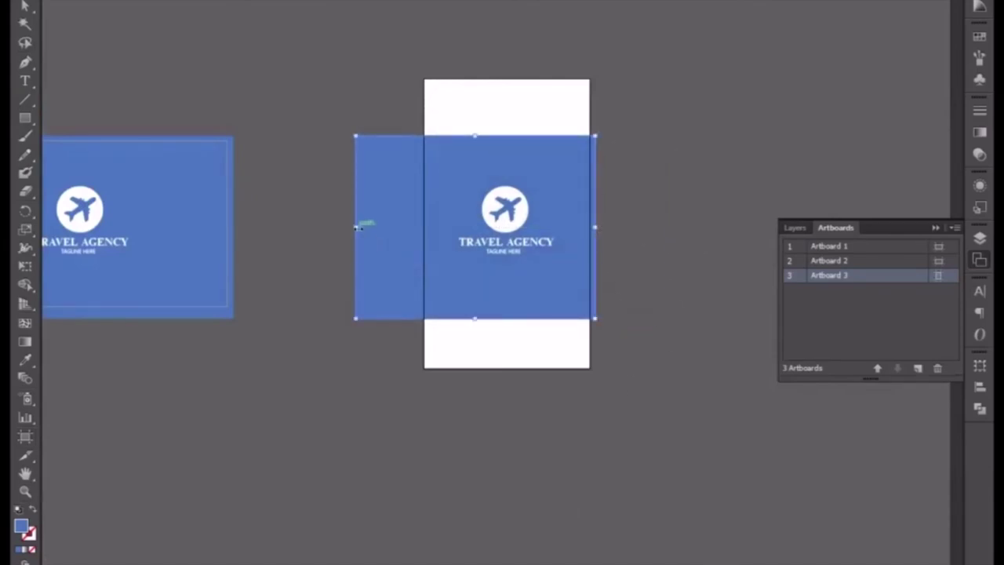
drag(356, 226, 418, 226)
drag(506, 137, 506, 74)
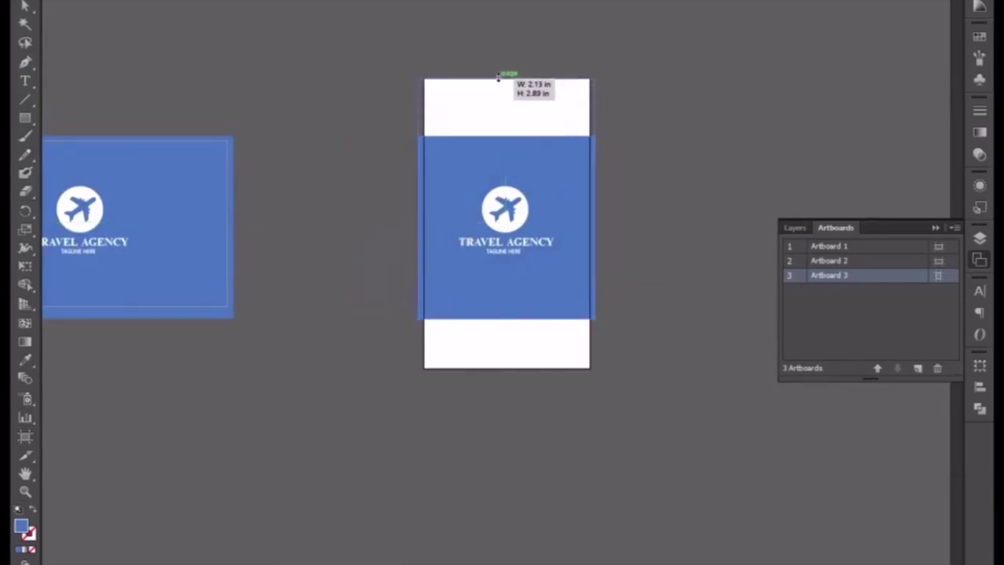
drag(507, 318, 507, 375)
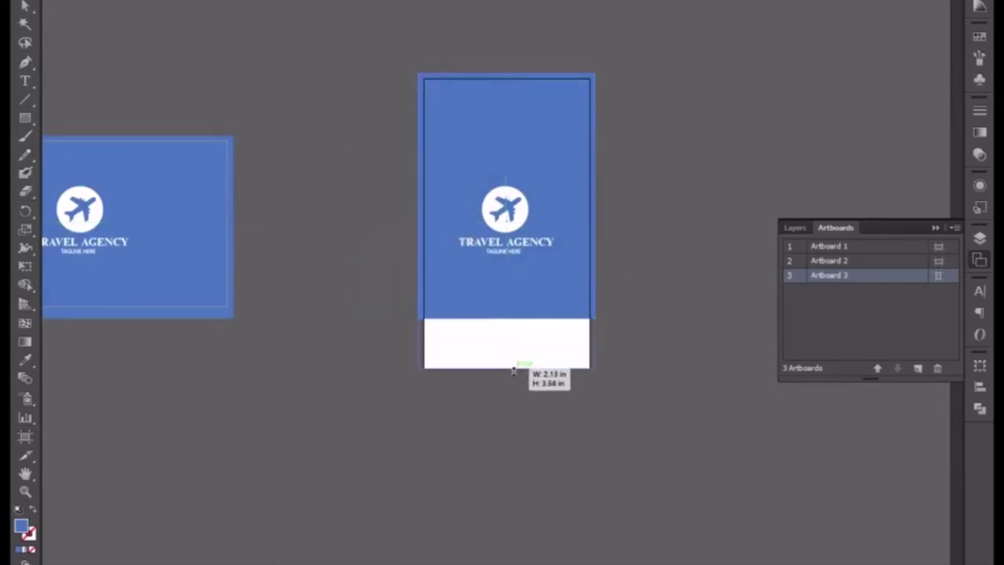
click(672, 348)
drag(673, 348, 566, 371)
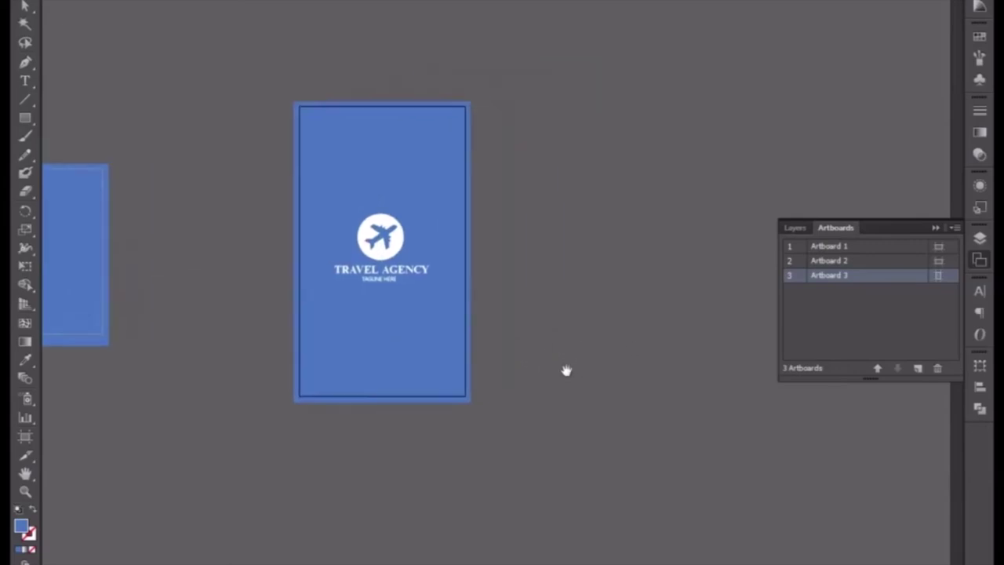
Step: Add a blank Artboard 4 and copy the white/blue front card design onto it
click(919, 368)
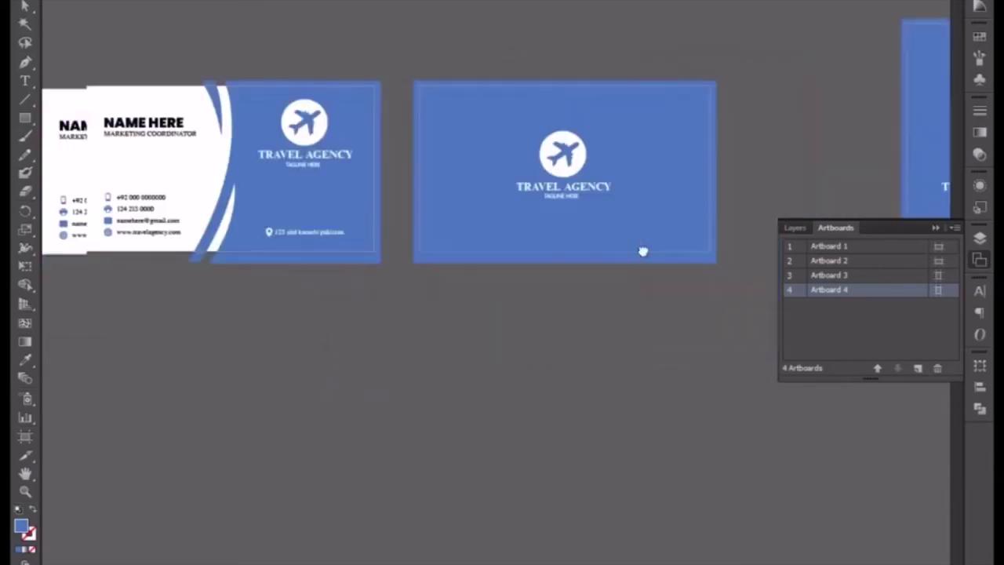
key(ctrl+minus)
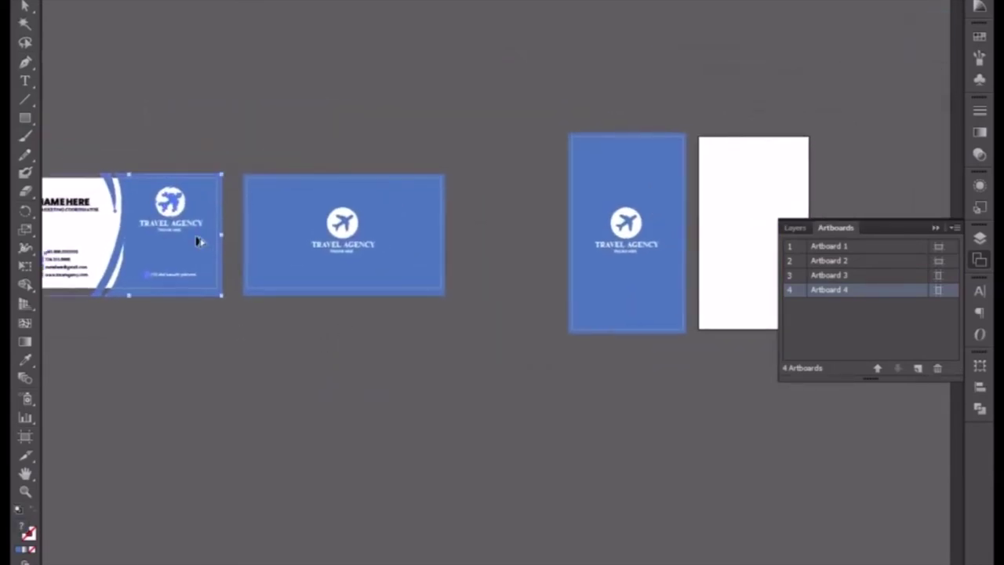
mouse_move(197, 235)
mouse_down()
mouse_move(796, 206)
mouse_move(851, 164)
mouse_up()
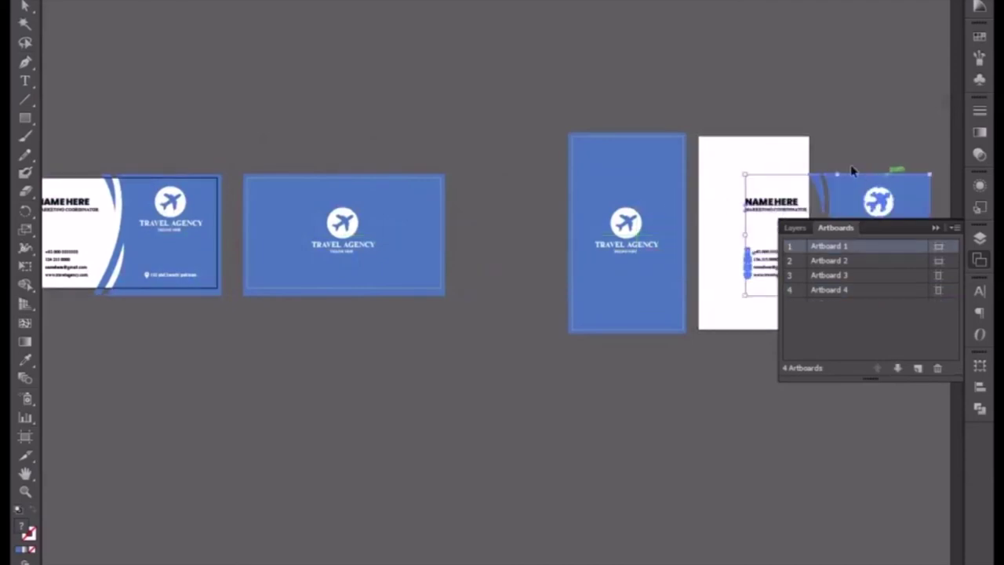
scroll(603, 144, right, 5)
key(ctrl+plus)
Step: Rotate the blue wave panel 90° so its waves run across the top
drag(739, 234, 638, 309)
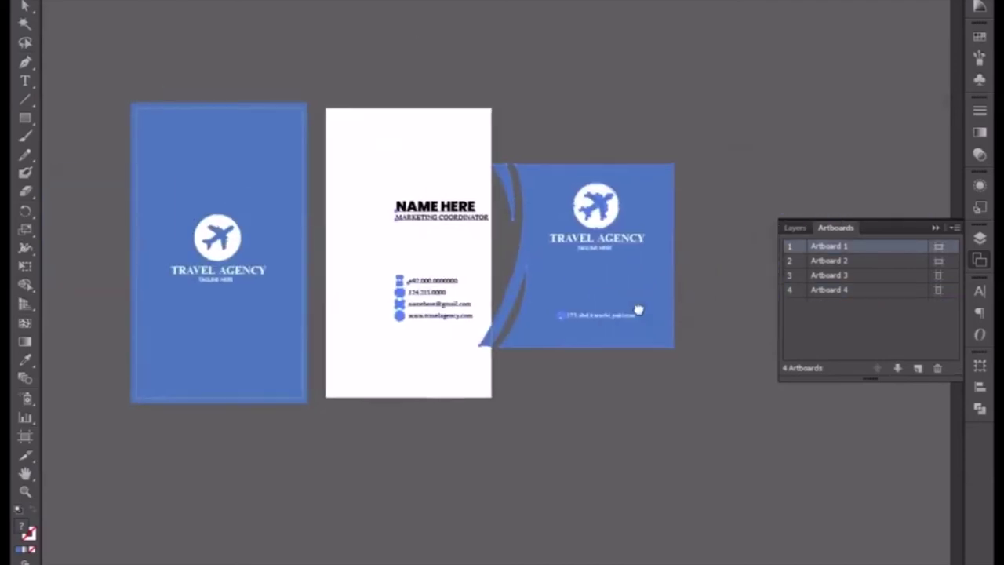
click(729, 346)
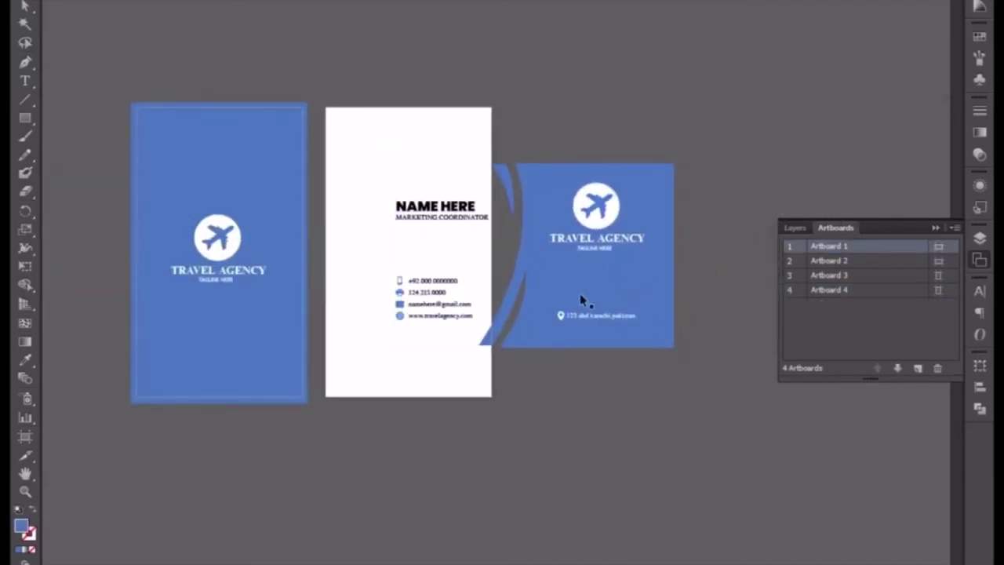
click(528, 207)
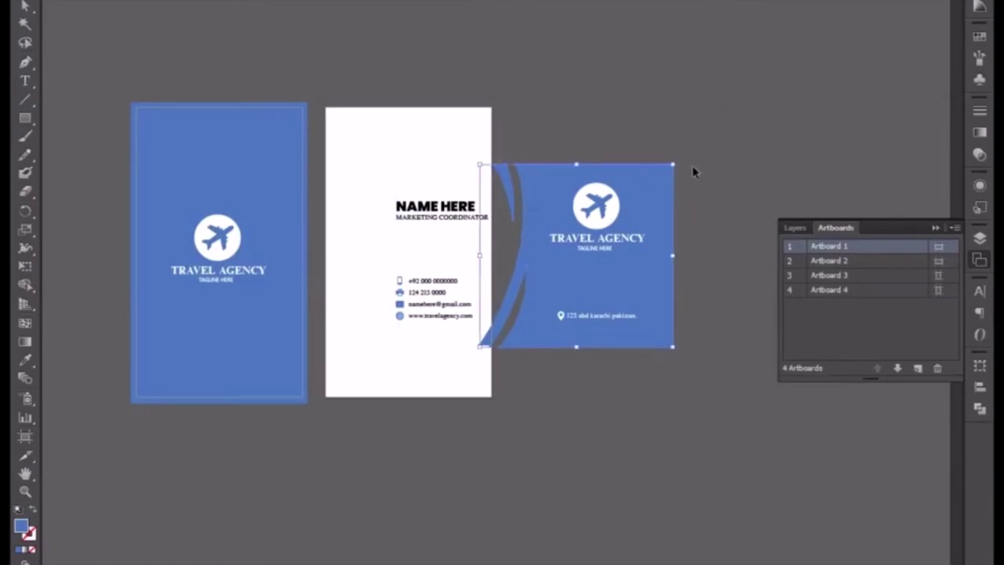
drag(680, 158, 657, 343)
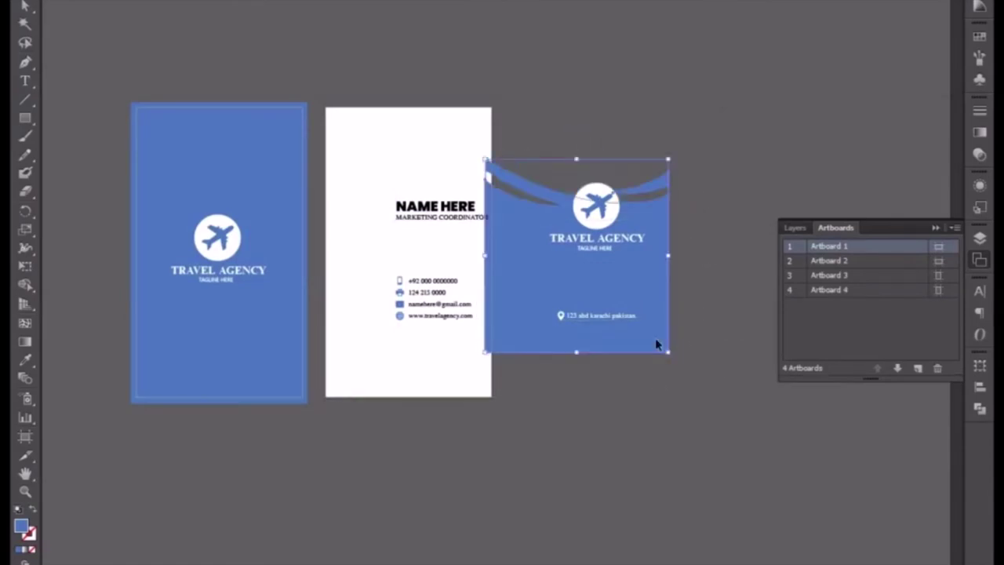
Step: Position the blue wave panel over the lower part of the white Artboard 4 card
drag(652, 280, 490, 335)
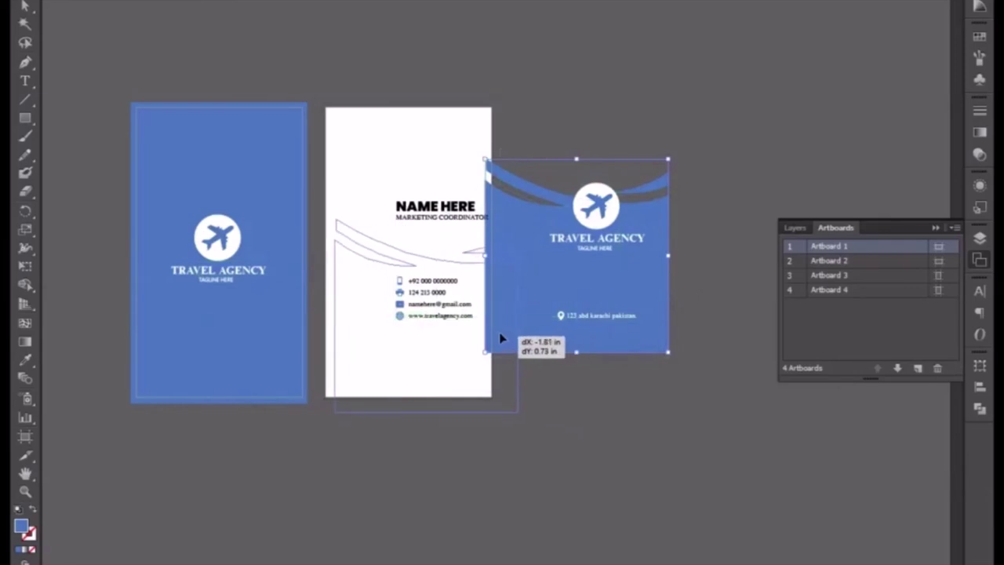
drag(491, 335, 492, 333)
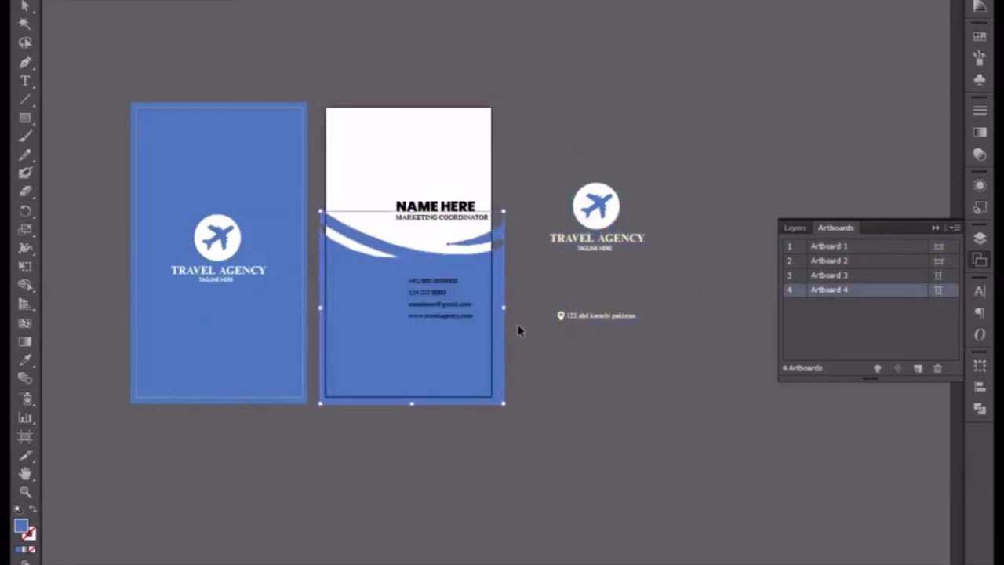
key(Left)
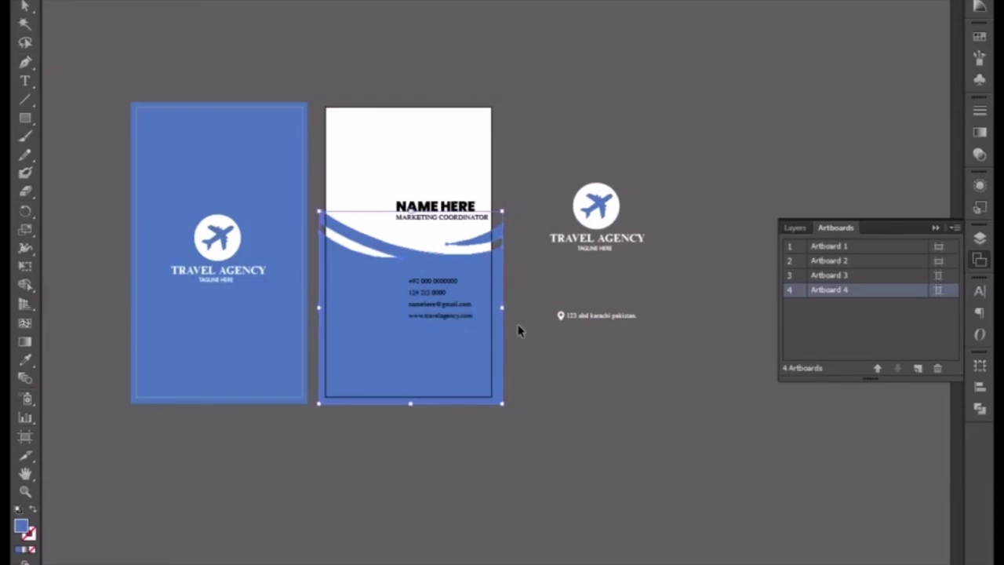
click(578, 480)
key(ctrl+plus)
drag(522, 429, 573, 405)
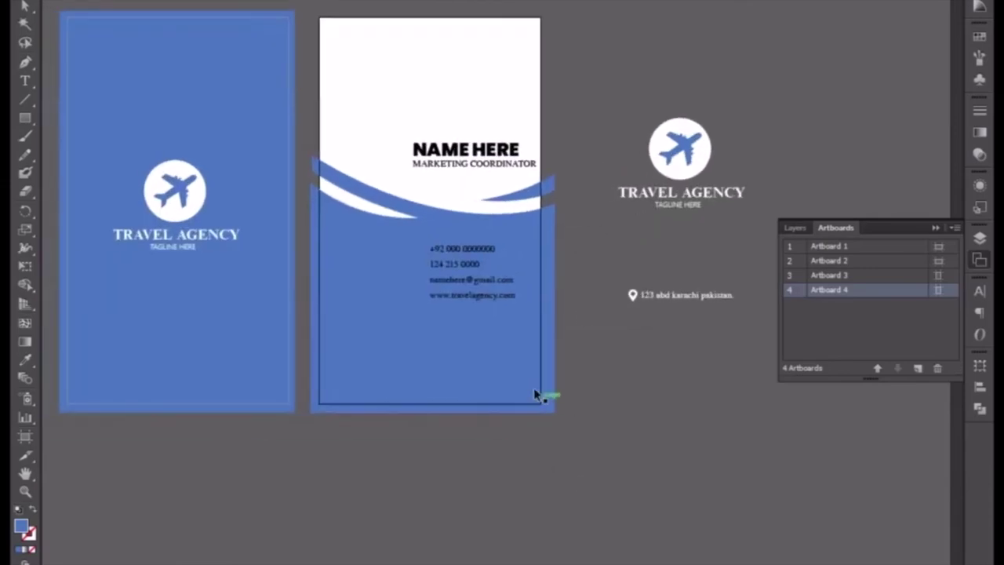
click(534, 392)
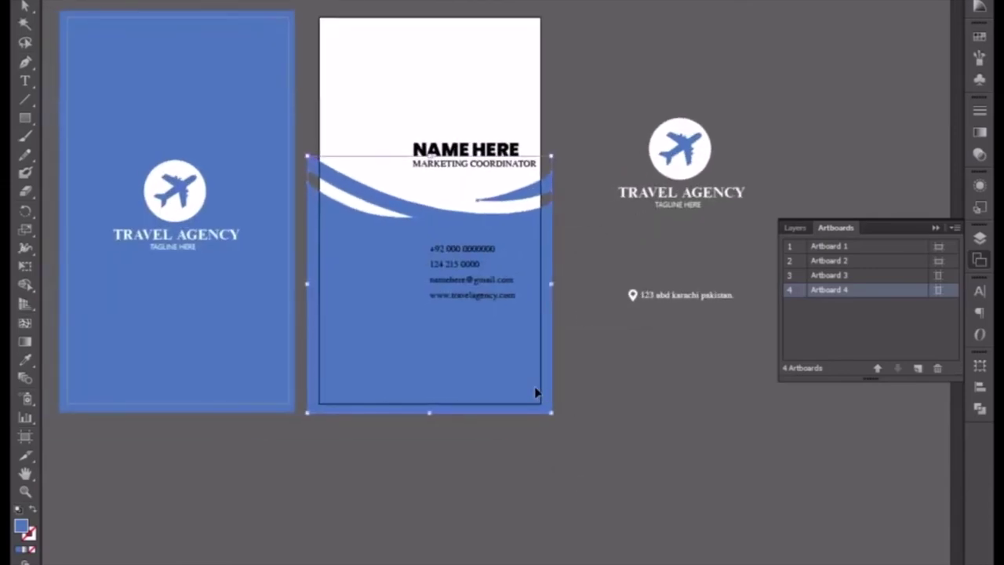
Step: Make the contact text white and move the contact details down-left on the blue panel
click(419, 271)
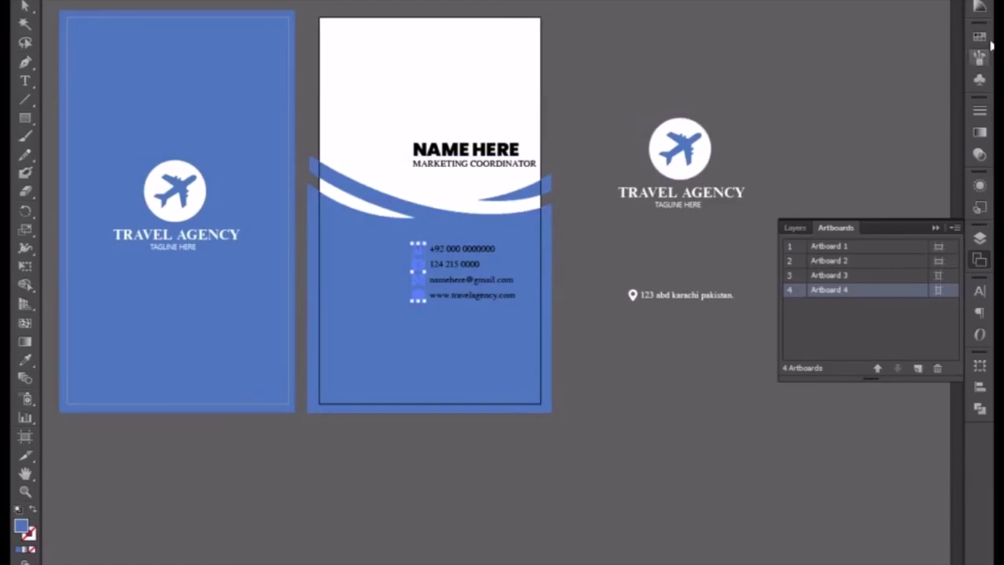
click(980, 6)
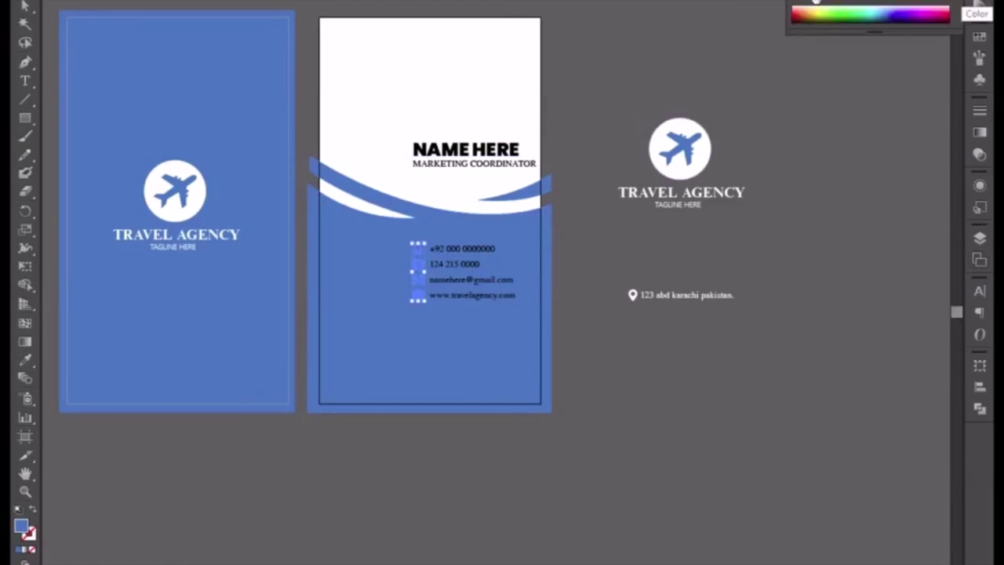
click(475, 264)
click(839, 8)
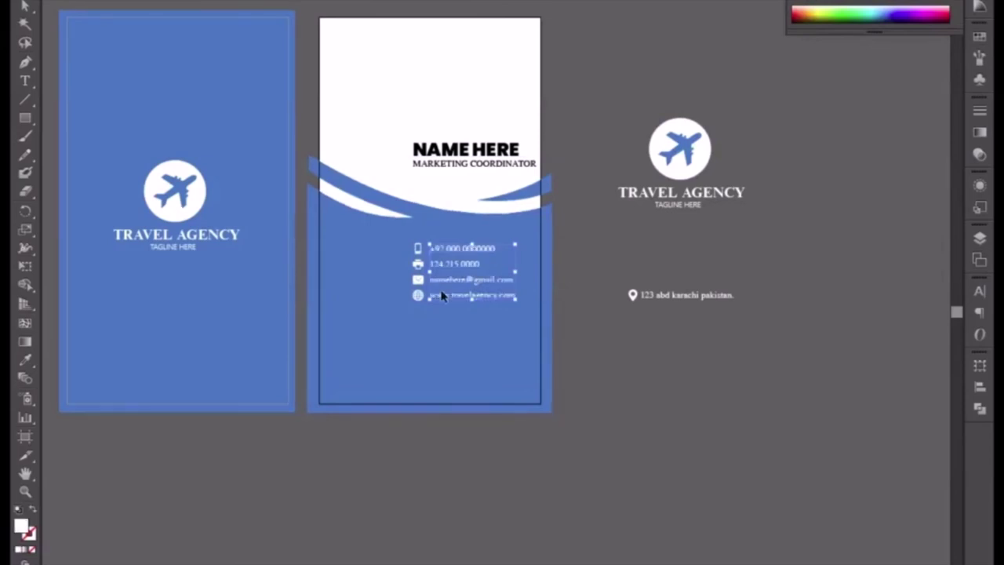
shift+click(420, 297)
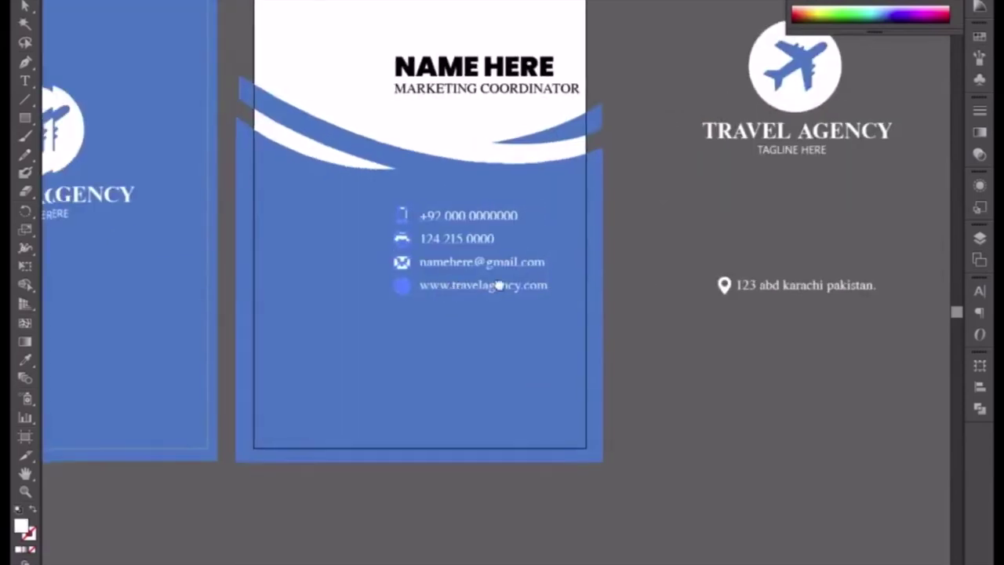
scroll(487, 282, left, 4)
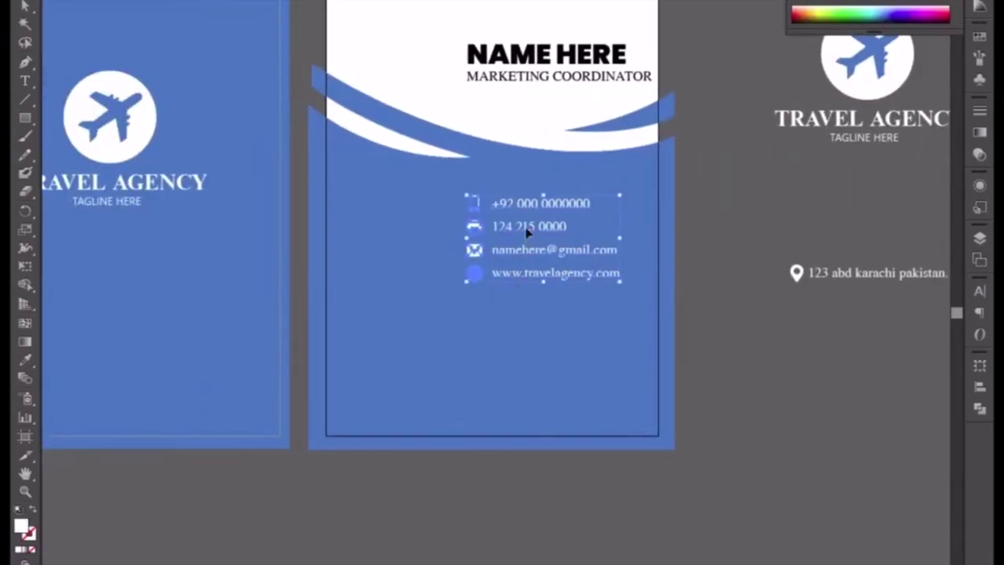
drag(511, 239, 430, 312)
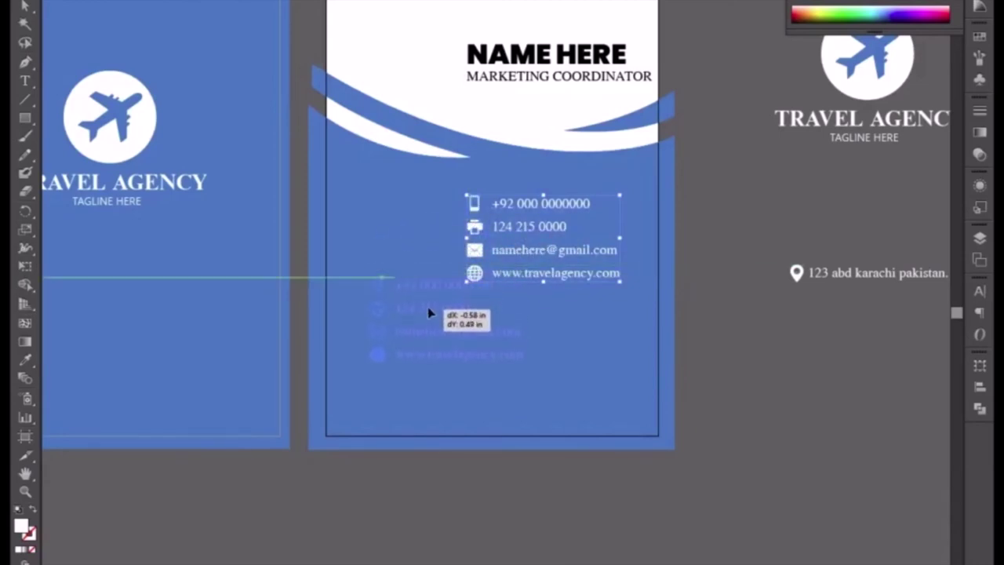
drag(430, 312, 425, 317)
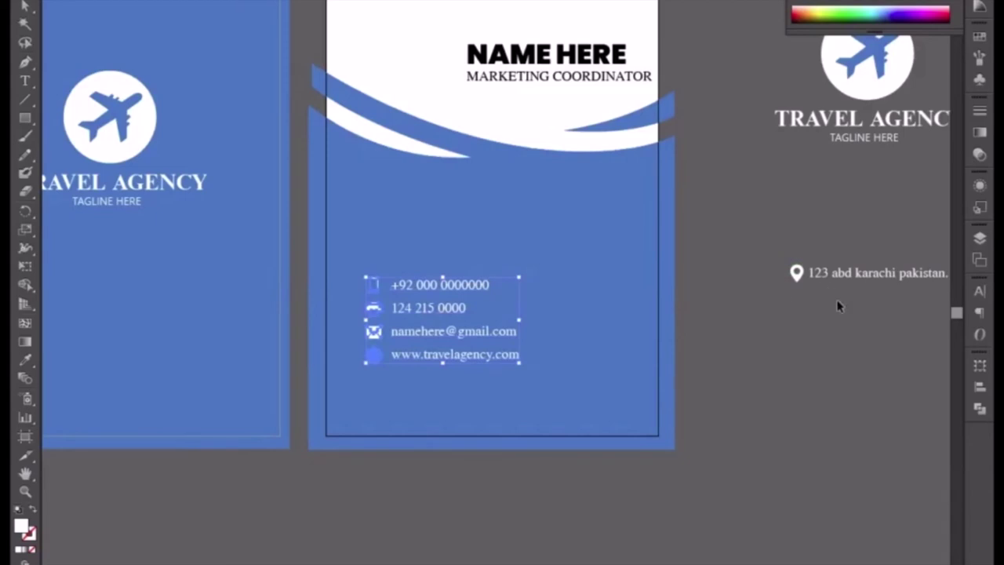
Step: Place the pin address line beneath the website in the contact block
drag(792, 272, 437, 392)
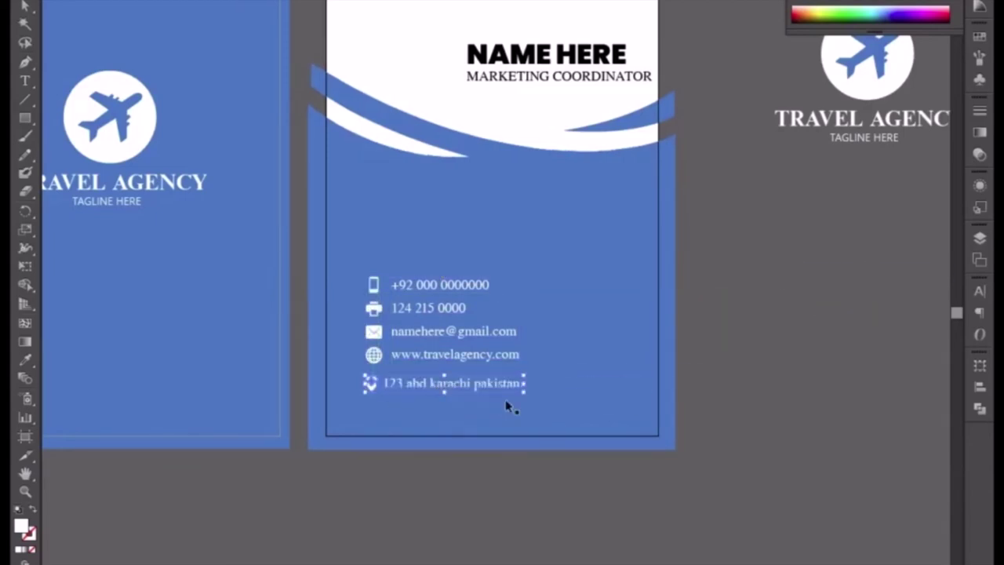
key(Right)
key(Up)
key(Up)
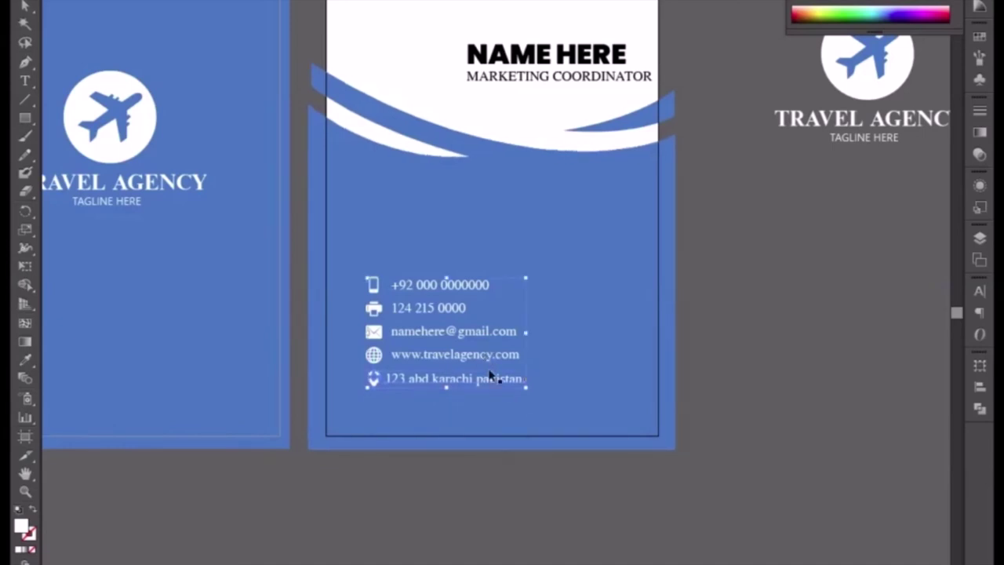
key(ctrl+shift+a)
click(492, 377)
click(527, 485)
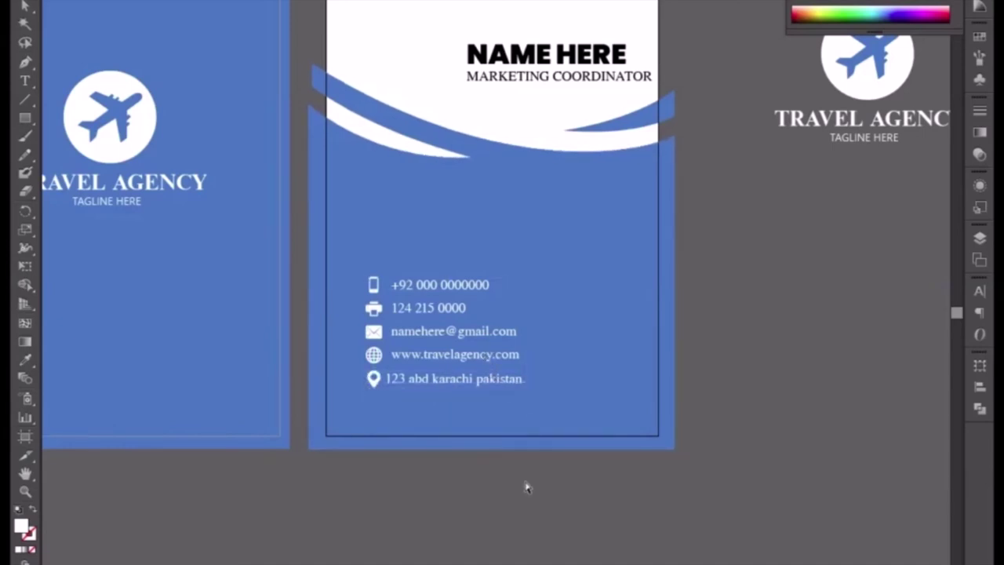
key(ctrl+minus)
Step: Move NAME HERE up to the top of the white card area
scroll(589, 321, up, 3)
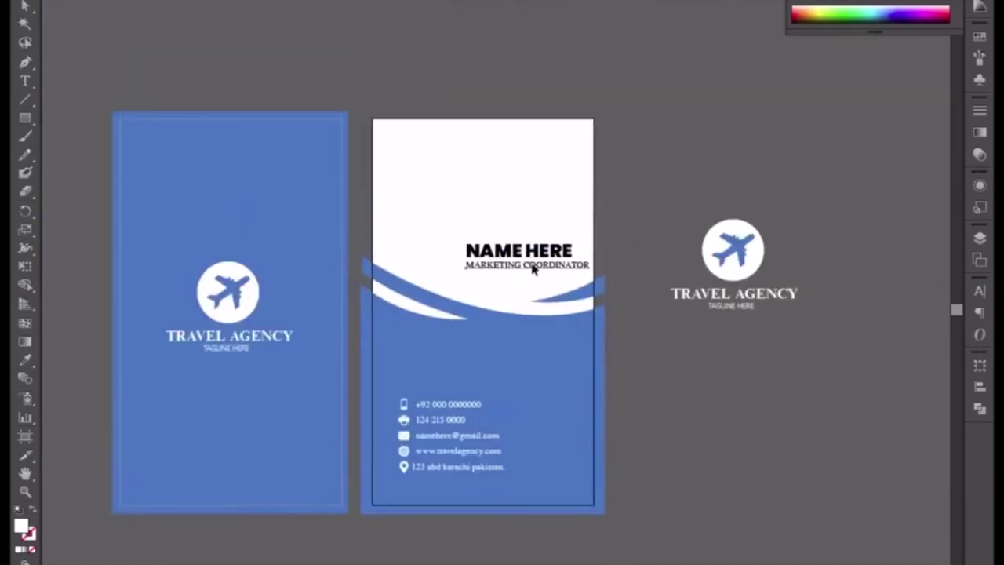
drag(534, 269, 507, 165)
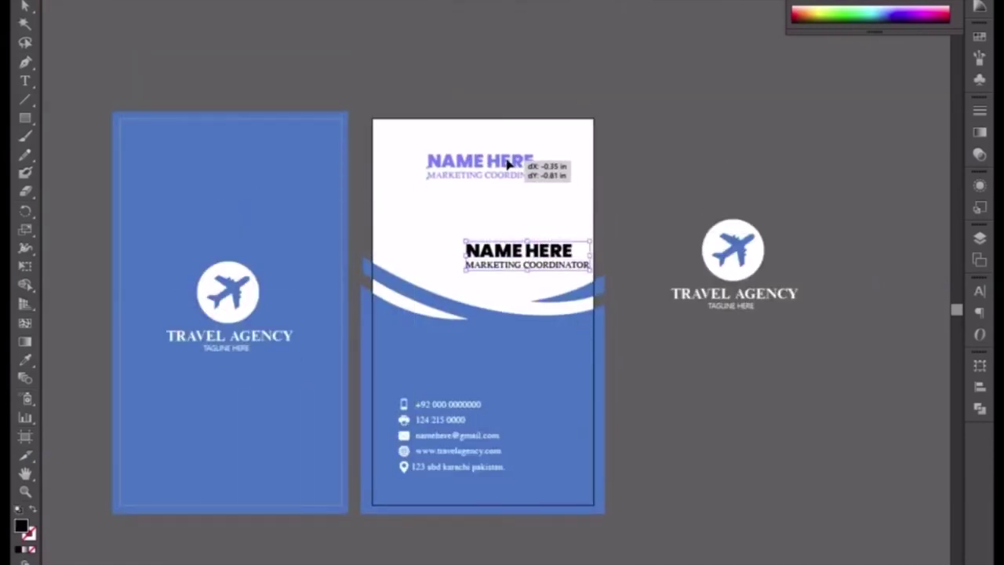
drag(507, 164, 509, 165)
drag(699, 230, 854, 367)
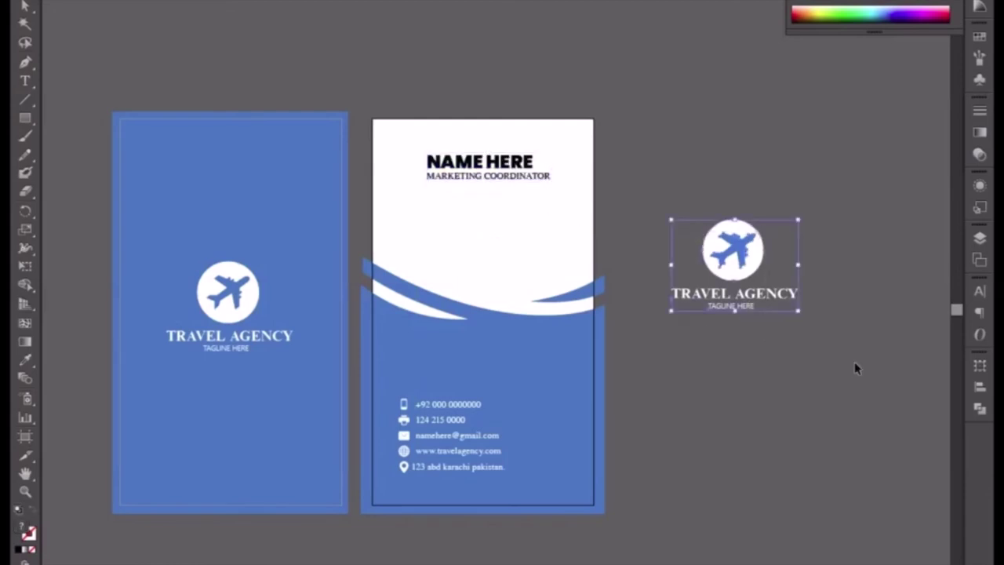
click(805, 344)
Step: Inside the spare logo, make TRAVEL AGENCY black and fill the circle with the blue
click(728, 301)
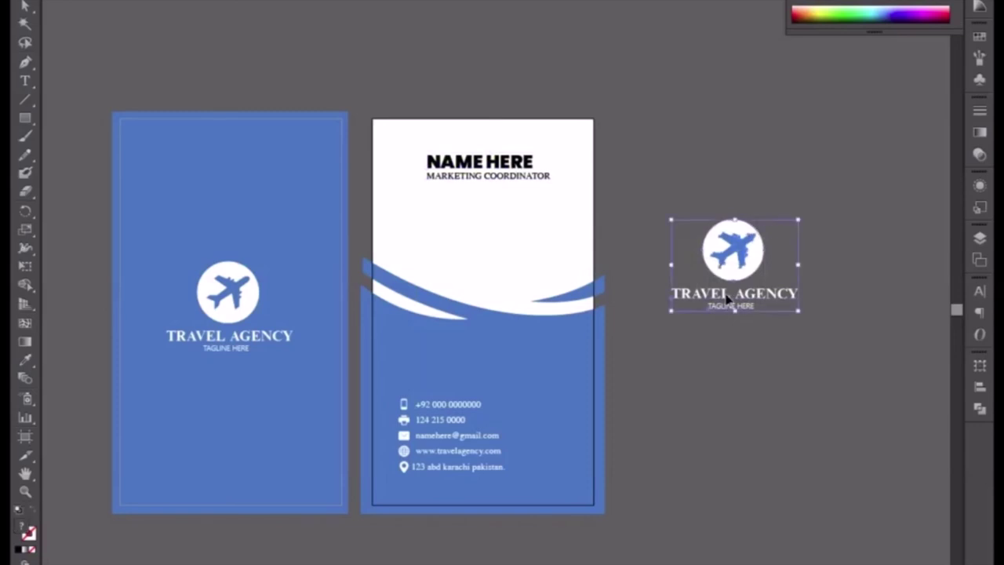
double_click(787, 303)
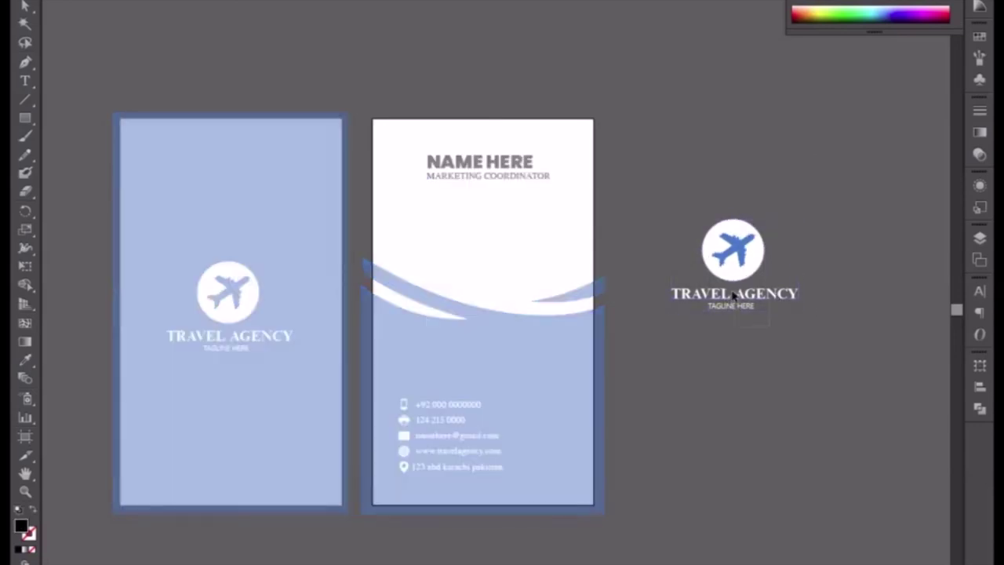
click(808, 4)
click(745, 235)
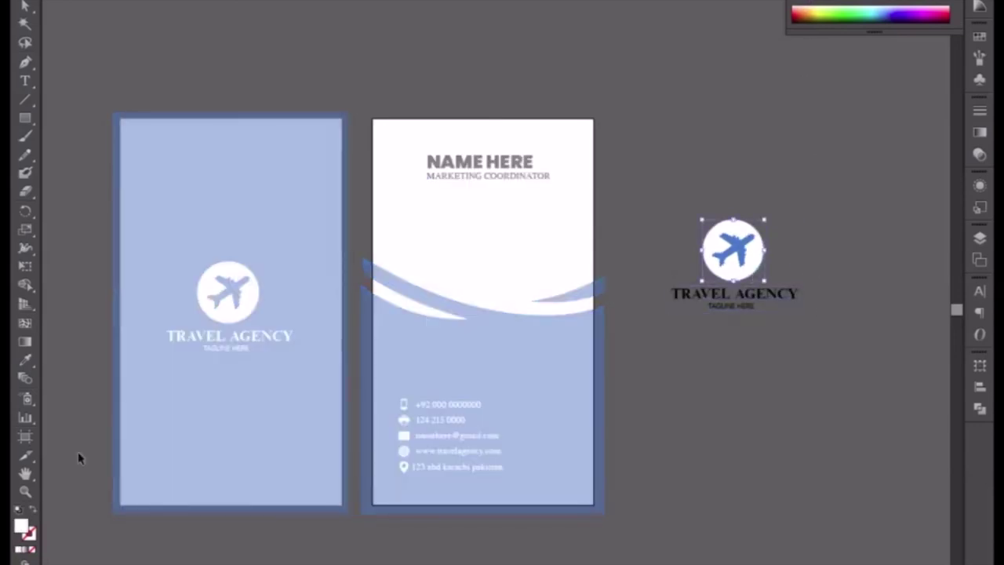
click(25, 359)
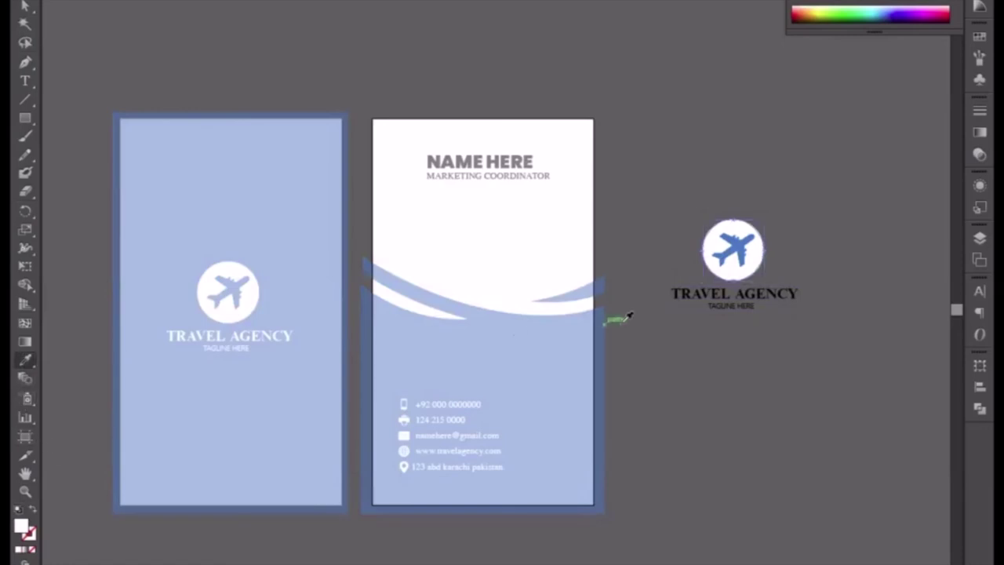
click(749, 247)
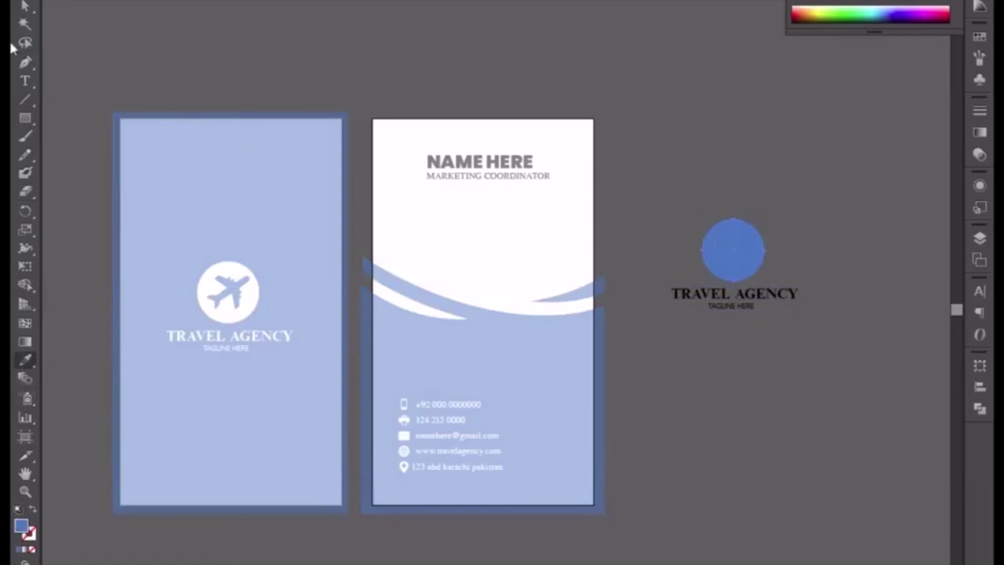
click(25, 5)
Step: Fill the logo's airplane white
click(753, 251)
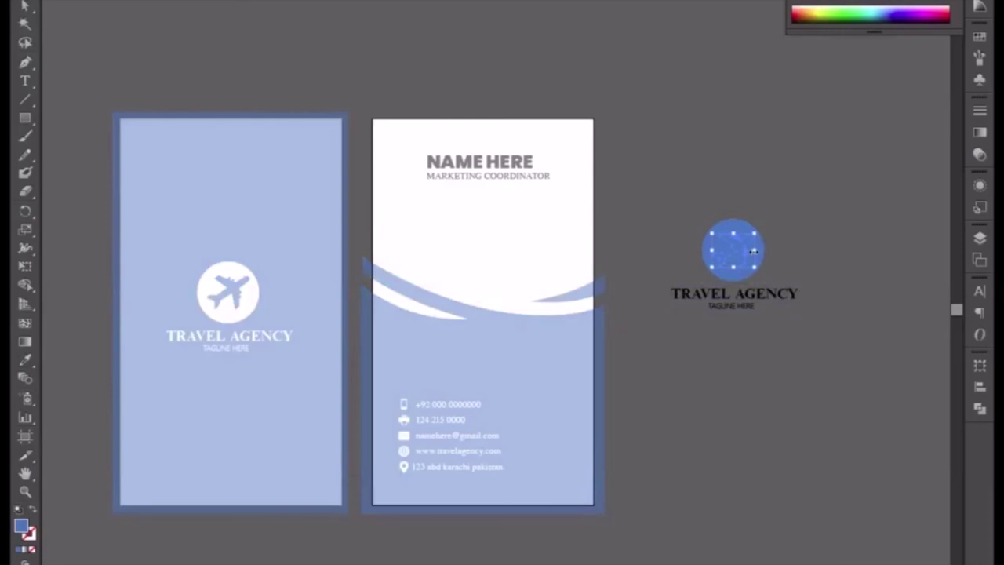
click(819, 2)
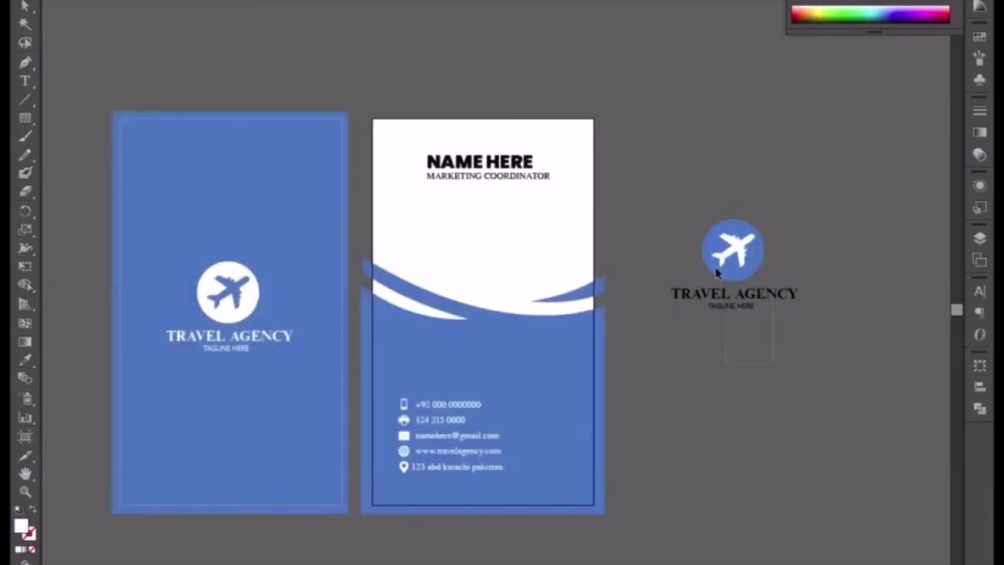
click(717, 271)
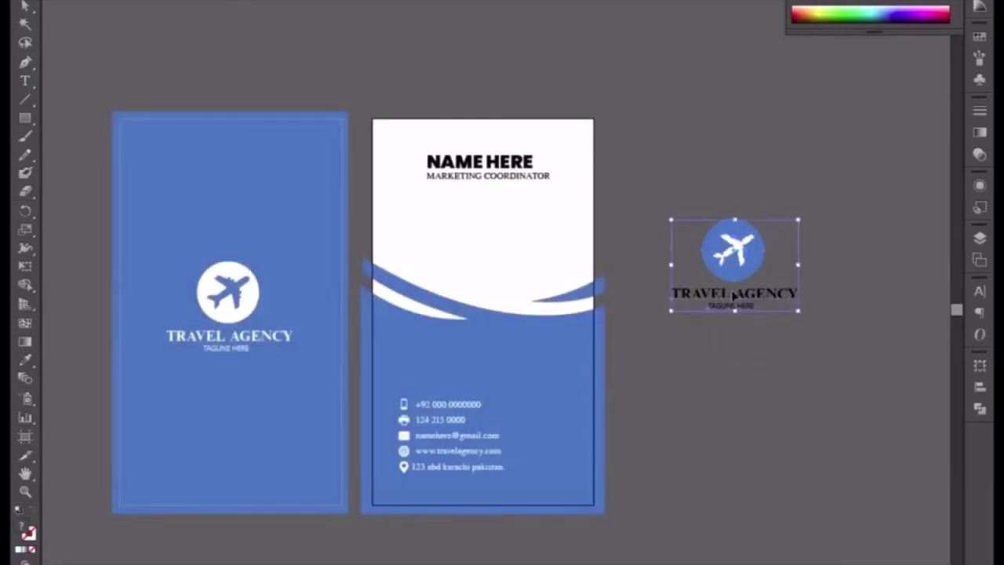
click(747, 320)
Step: Put the blue logo at the top of the white card and move NAME HERE onto the blue area
drag(729, 271, 471, 200)
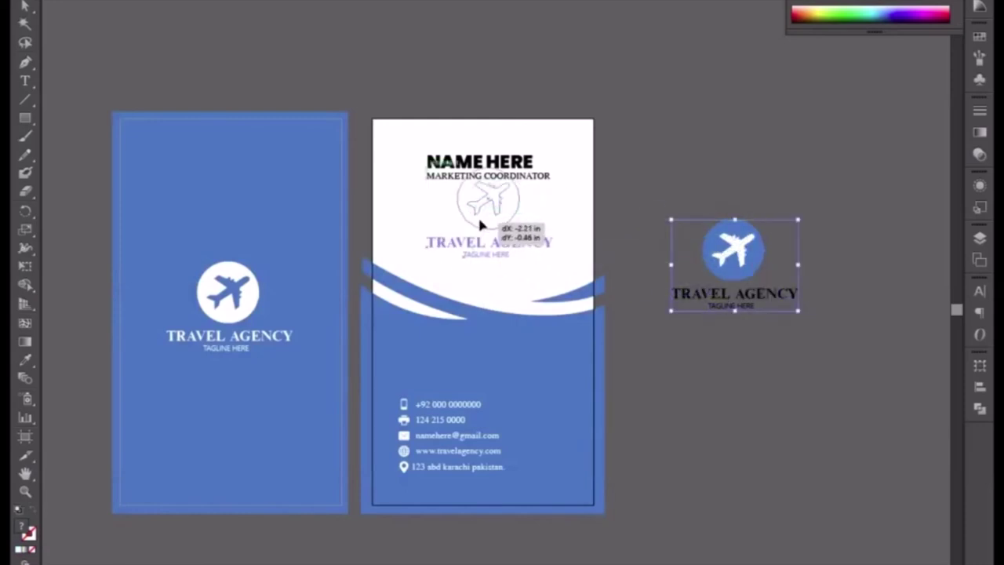
click(522, 178)
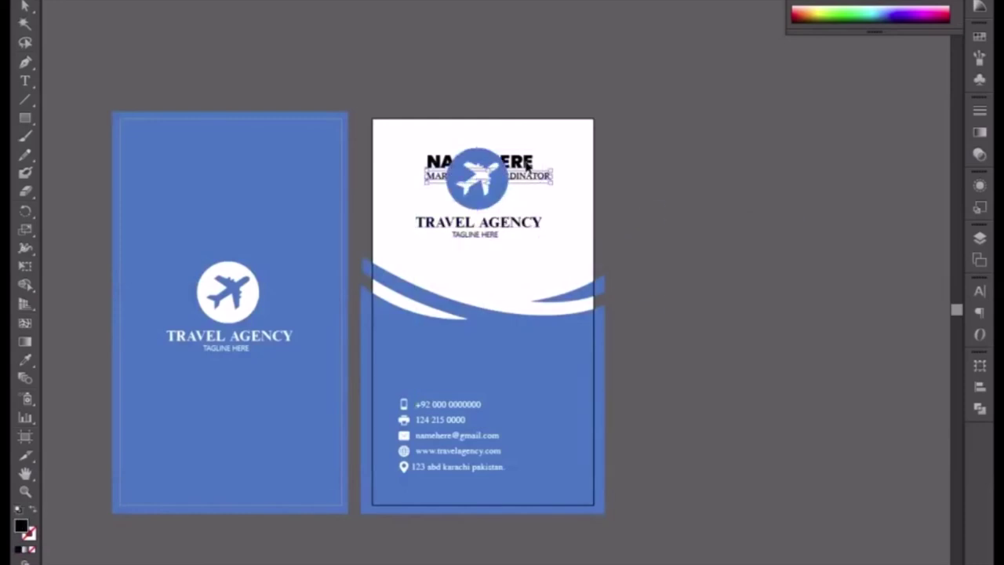
drag(535, 175, 535, 359)
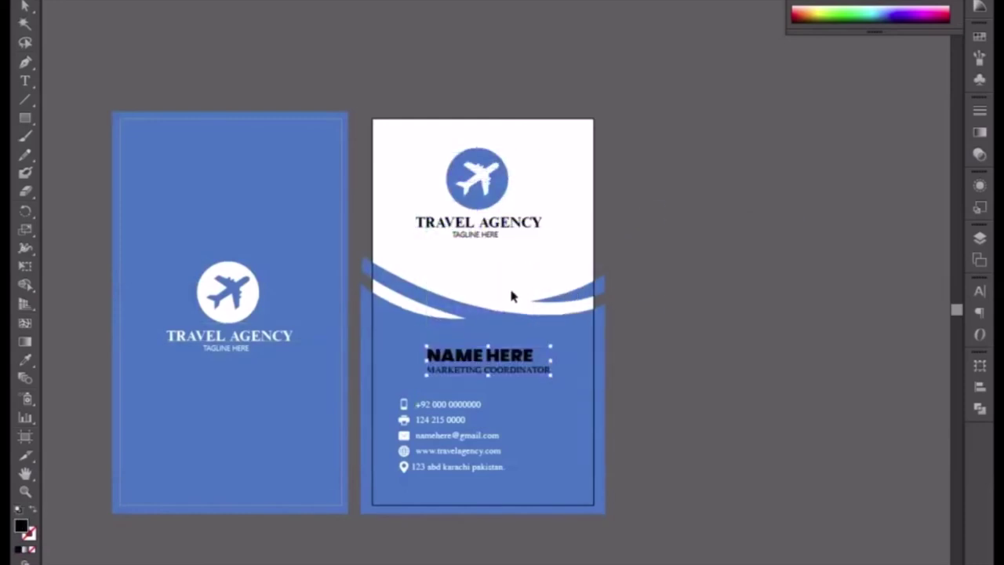
right_click(523, 357)
click(605, 263)
Step: Nudge the logo up and slightly right at the top of the white area
click(522, 228)
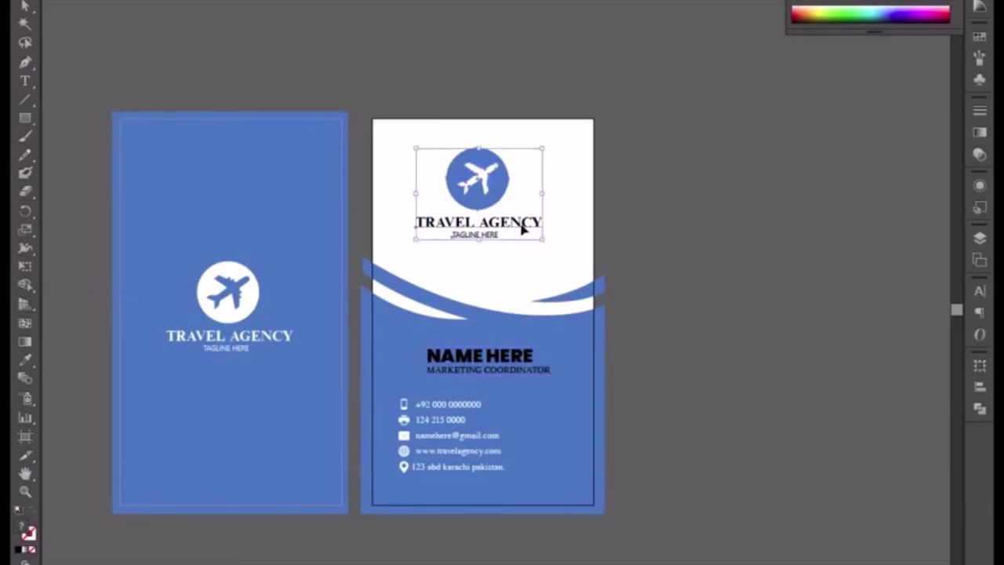
key(Right)
key(Right)
key(Right)
key(Up)
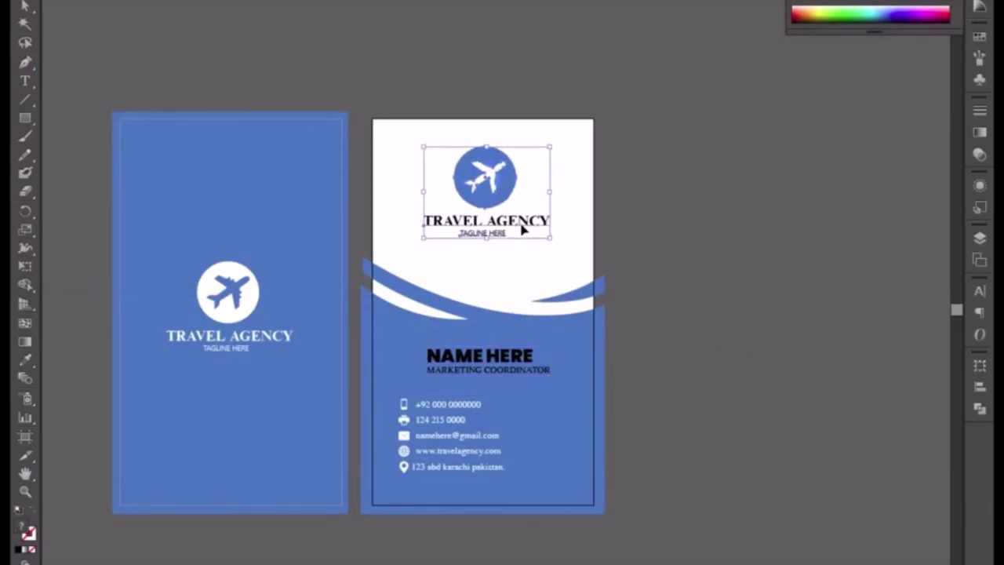
key(Up)
key(Left)
key(Up)
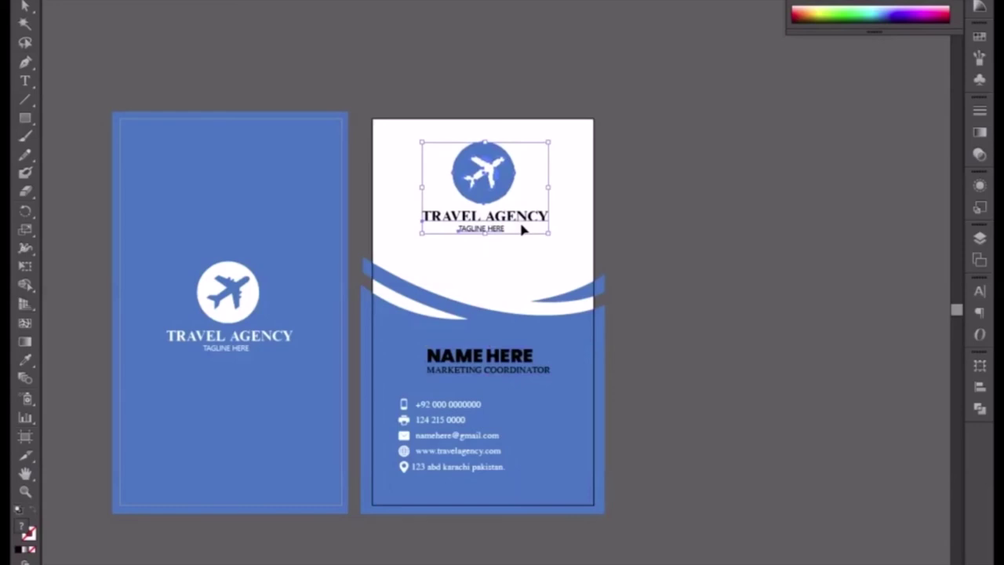
Step: Make the name and MARKETING COORDINATOR title white and centre the title
click(501, 368)
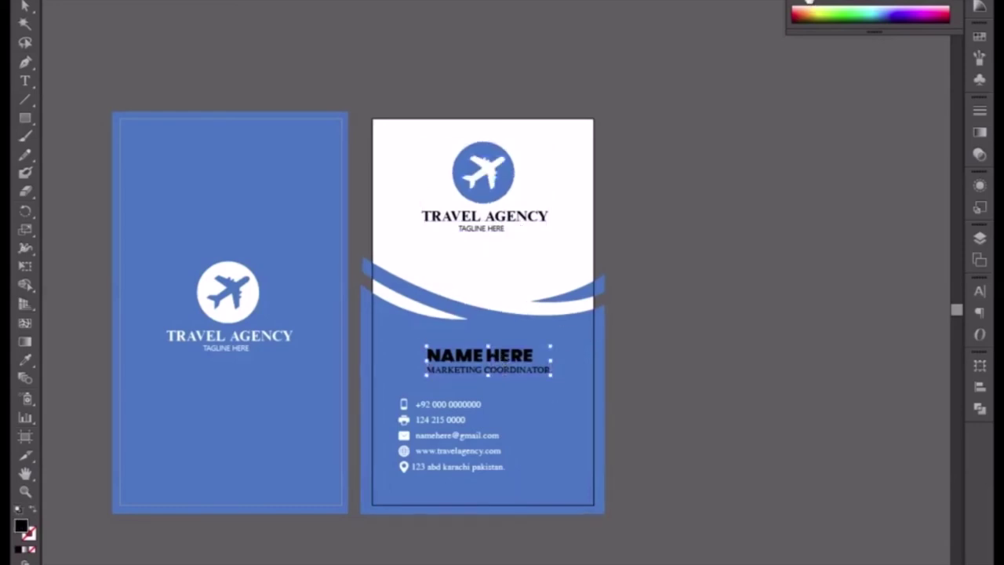
click(808, 8)
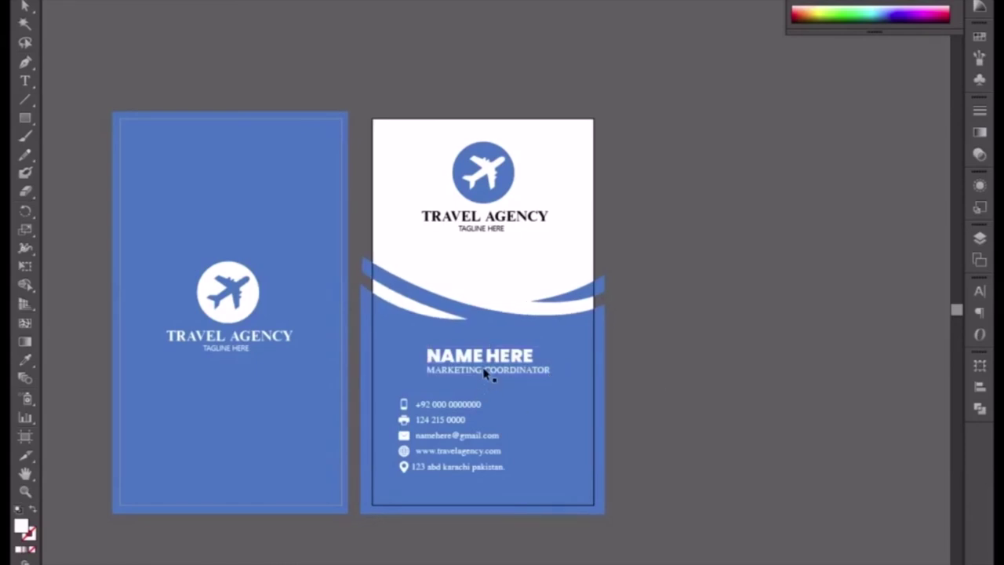
key(Left)
key(Left)
key(Left)
key(Left)
click(751, 355)
scroll(648, 371, down, 2)
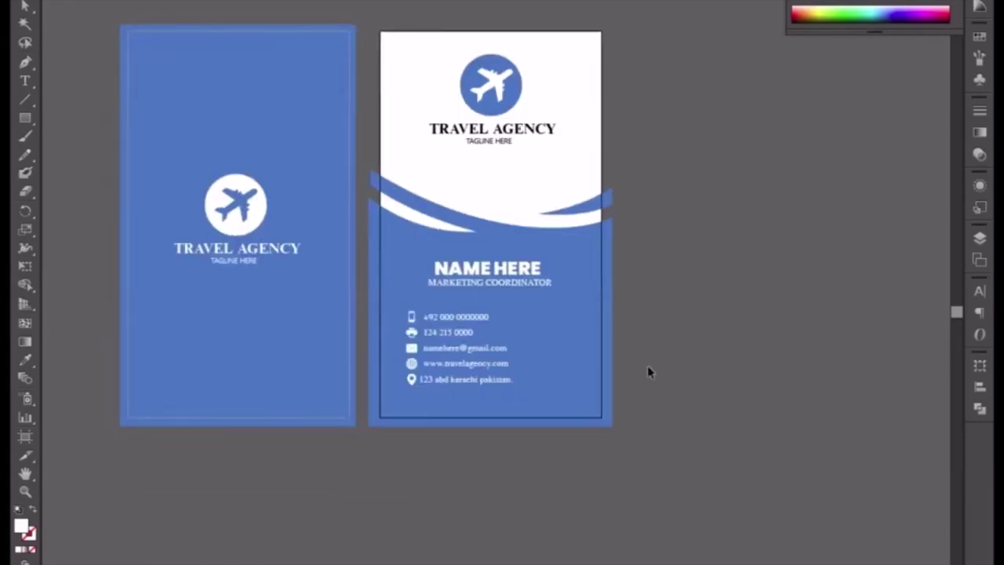
key(ctrl+plus)
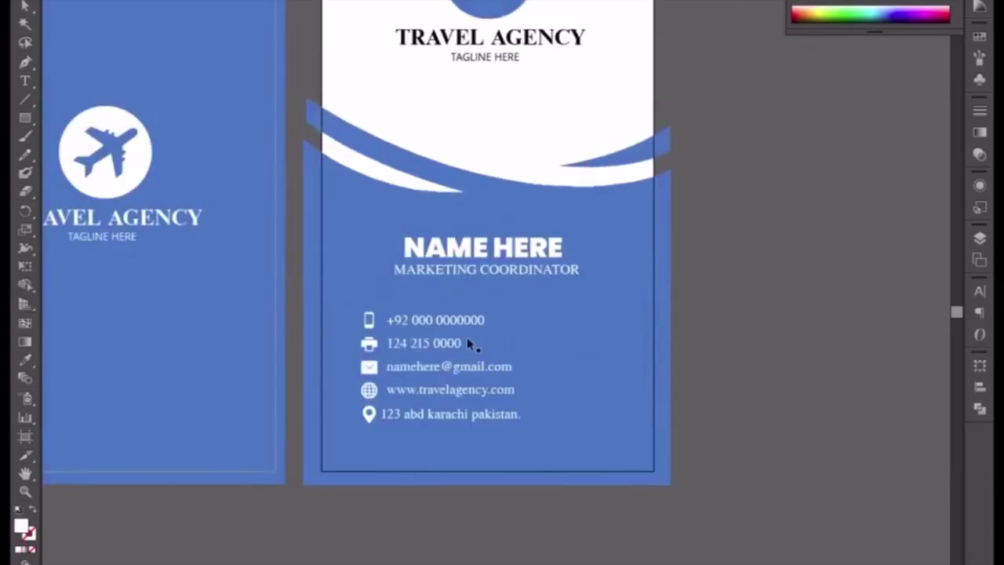
click(459, 331)
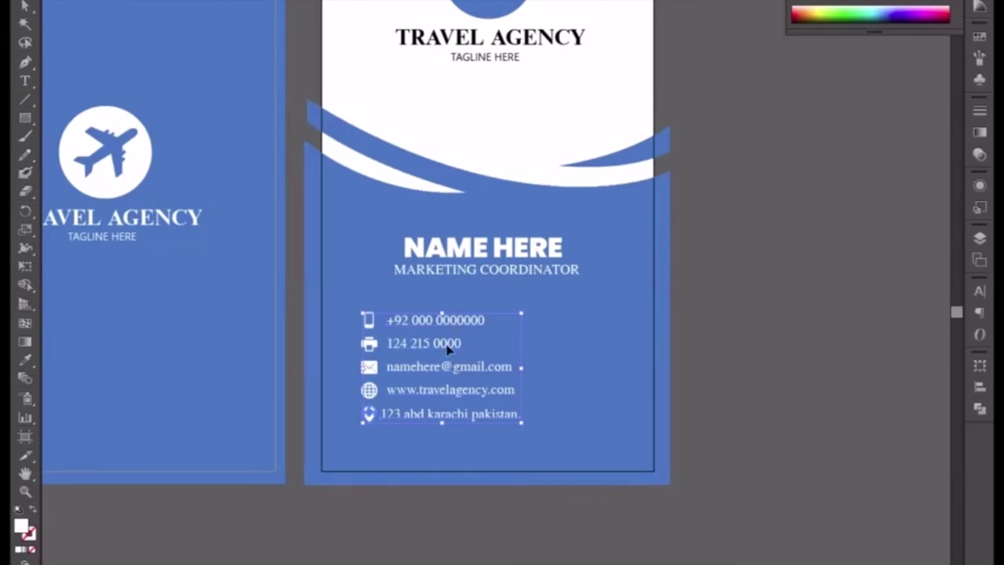
Step: Nudge the address line right, then move the address and location pin down slightly
click(462, 521)
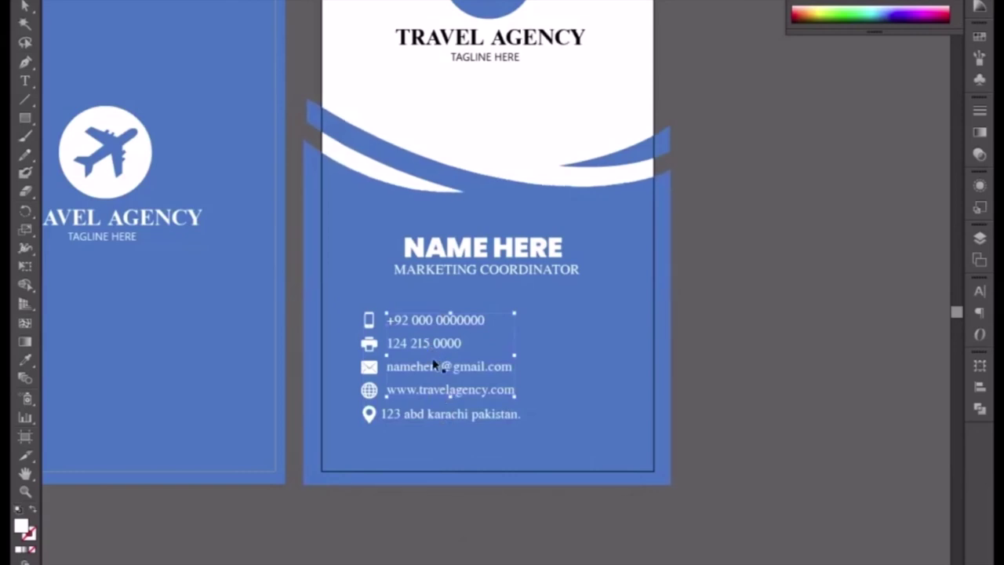
click(412, 418)
key(Right)
key(Right)
key(Right)
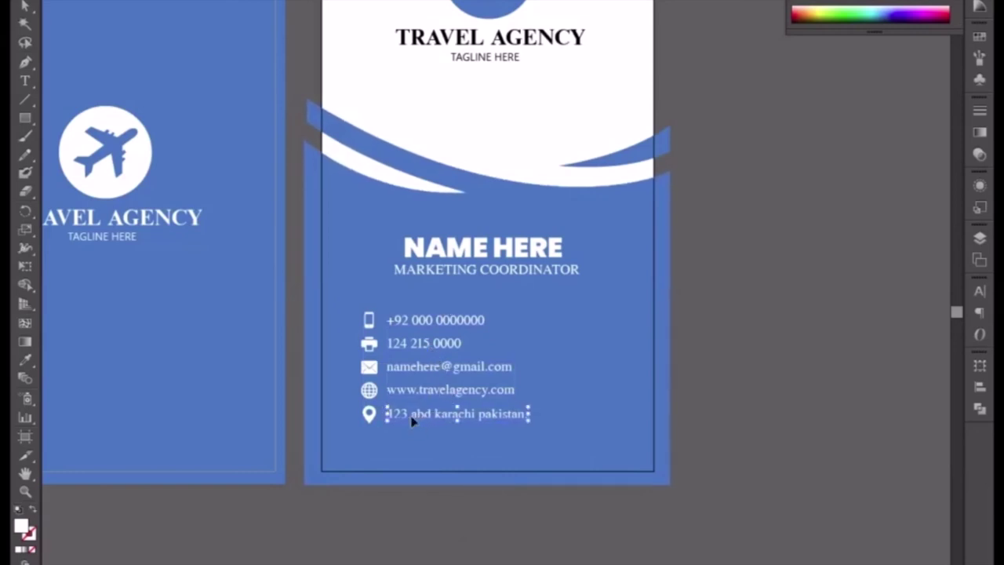
shift+click(368, 416)
key(Down)
key(Down)
key(Down)
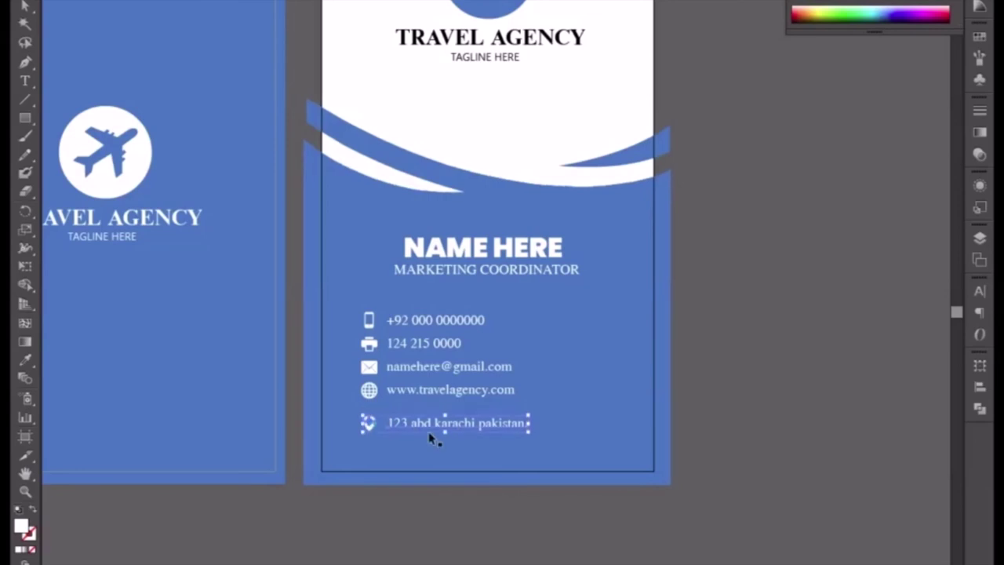
Step: Copy the upper contact lines into a right-hand column, deleting the fax, email and website lines
click(408, 403)
drag(431, 390, 590, 390)
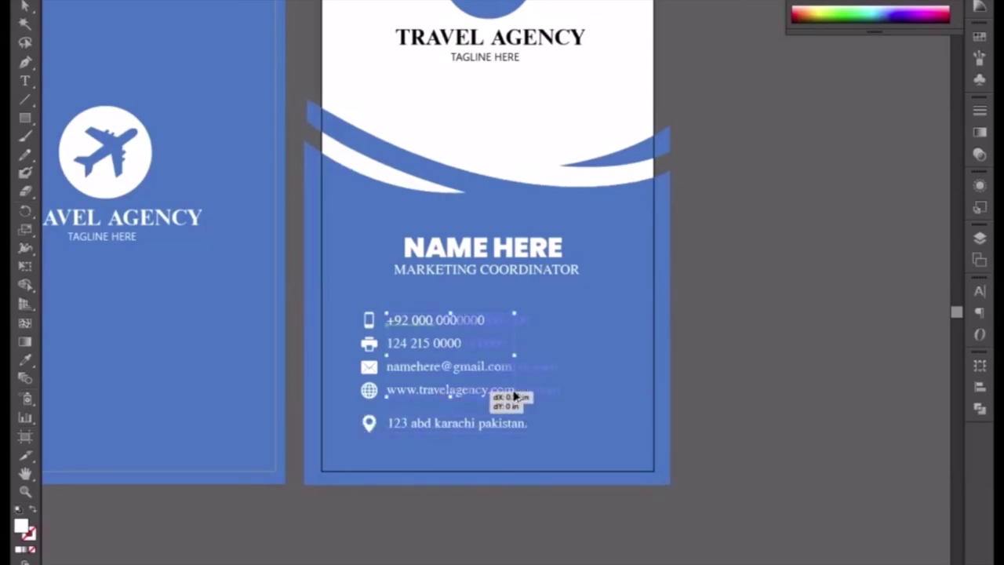
key(t)
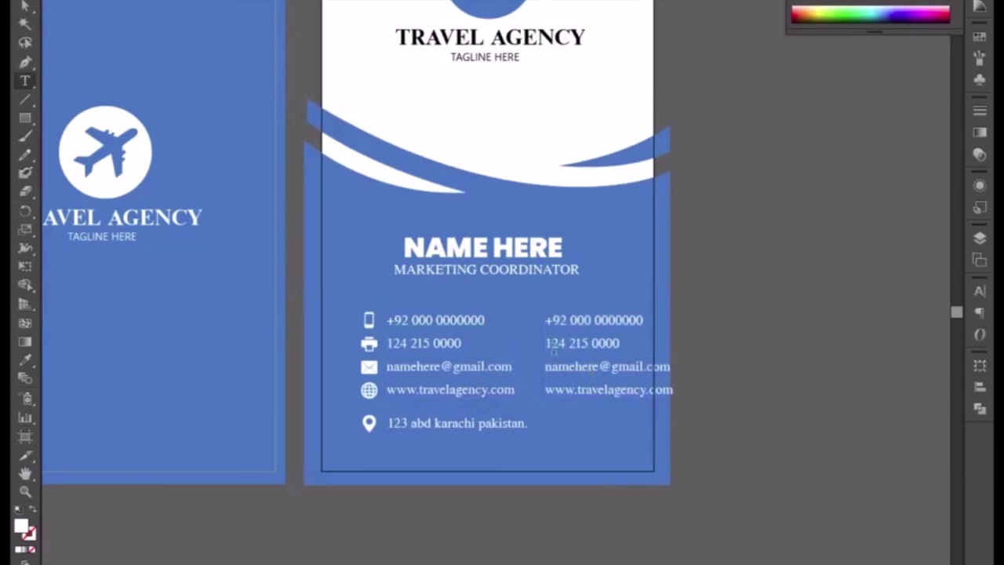
drag(572, 360, 682, 390)
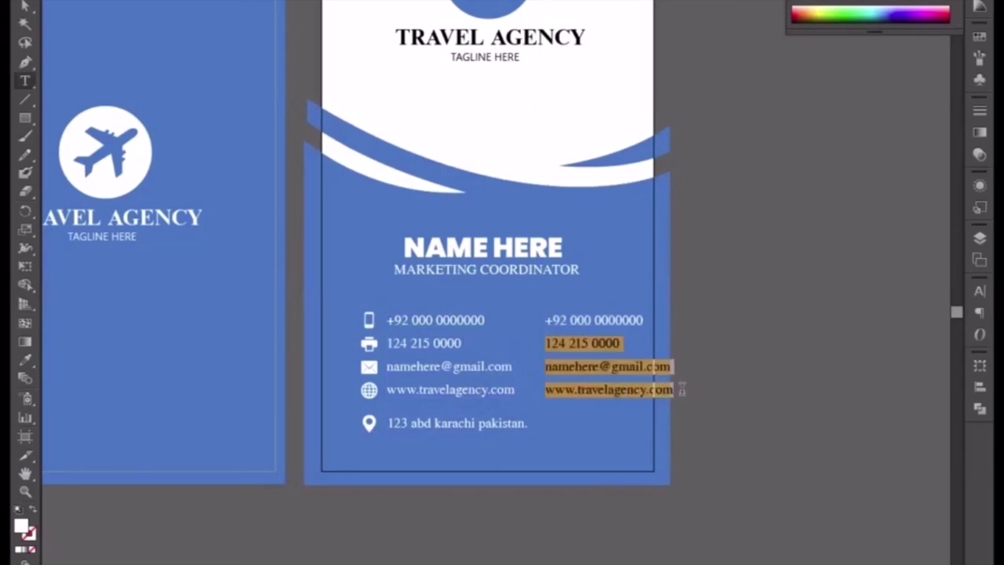
key(BackSpace)
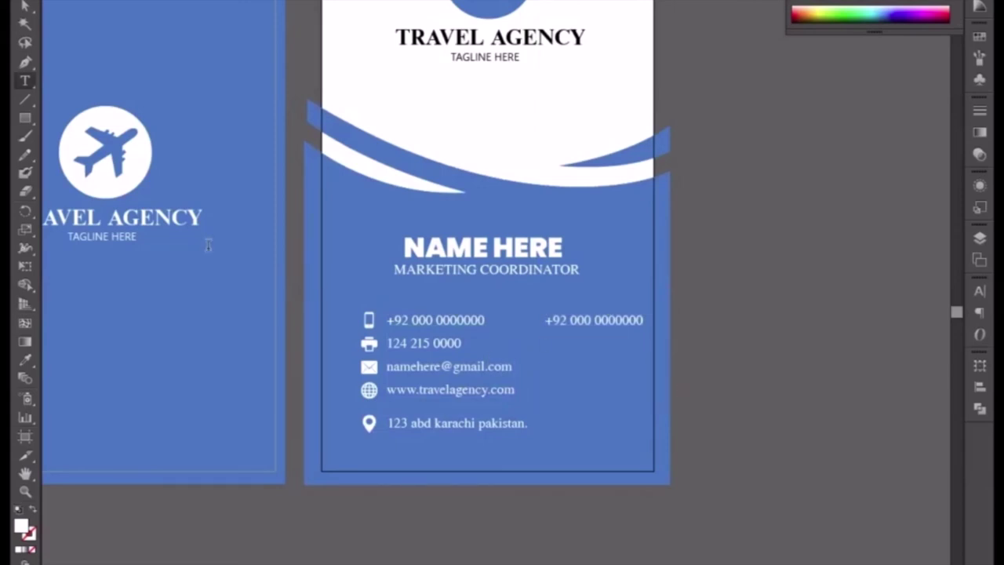
key(Escape)
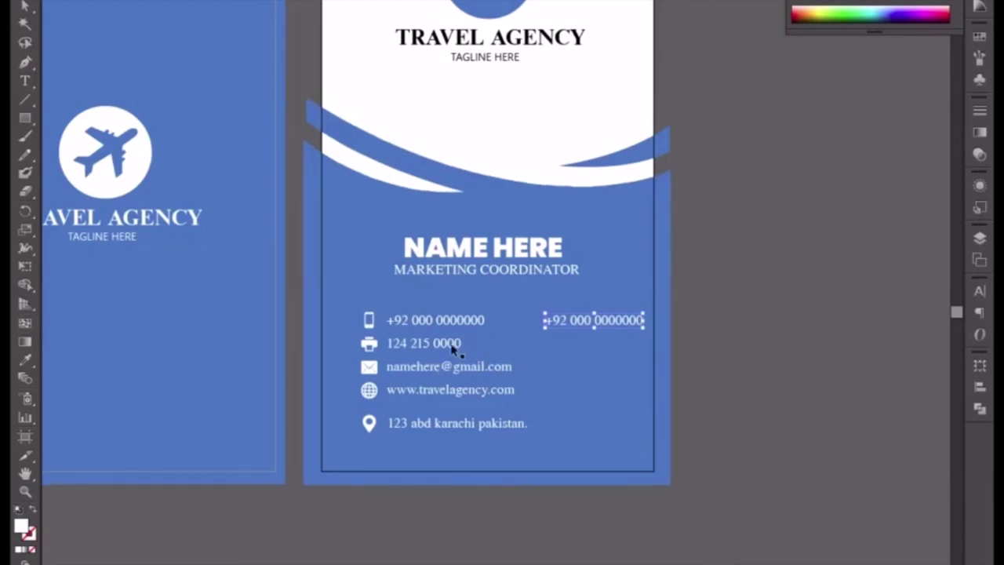
Step: Copy the contact lines off the card's right, keeping only the spare fax number
click(444, 350)
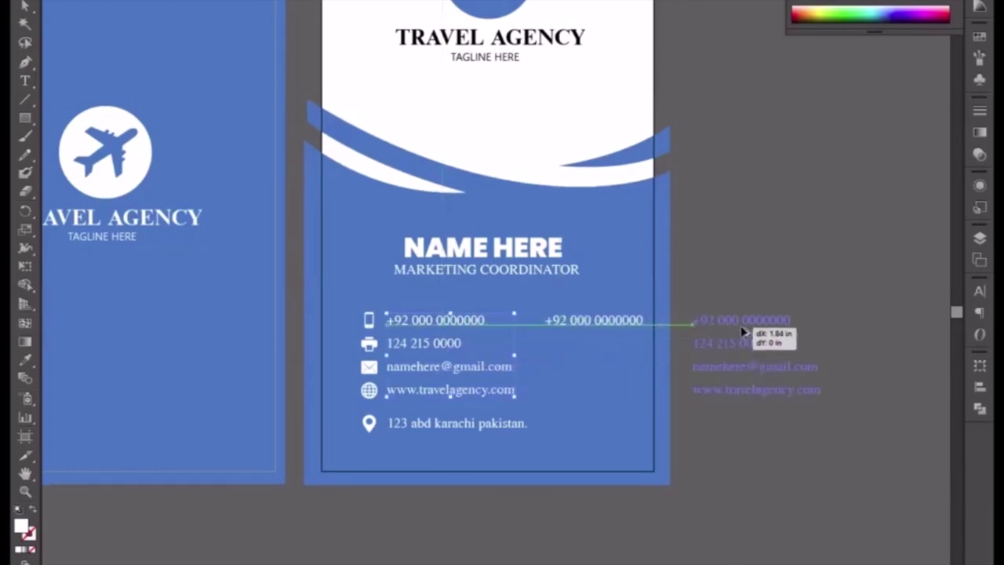
drag(437, 350, 758, 350)
key(t)
mouse_move(811, 322)
mouse_down()
mouse_move(700, 314)
mouse_move(880, 368)
mouse_up()
key(BackSpace)
key(BackSpace)
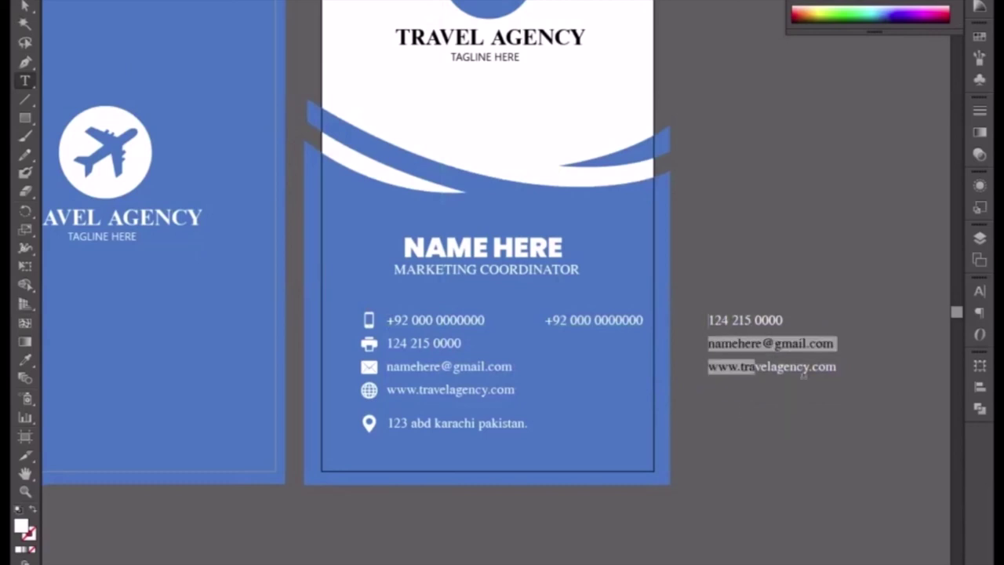
key(BackSpace)
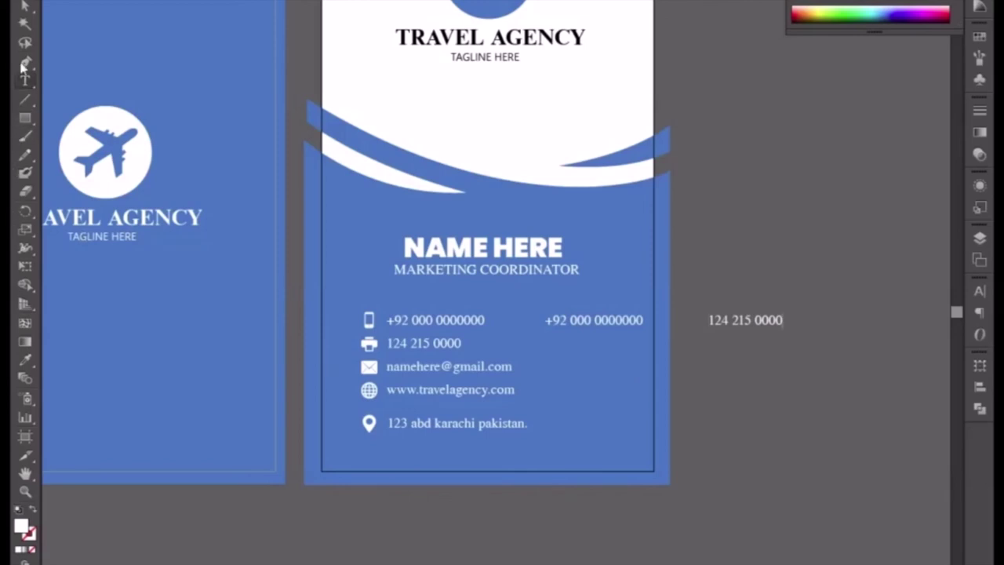
key(Escape)
Step: Ungroup the contact icons and drag one icon upward
click(396, 353)
click(373, 353)
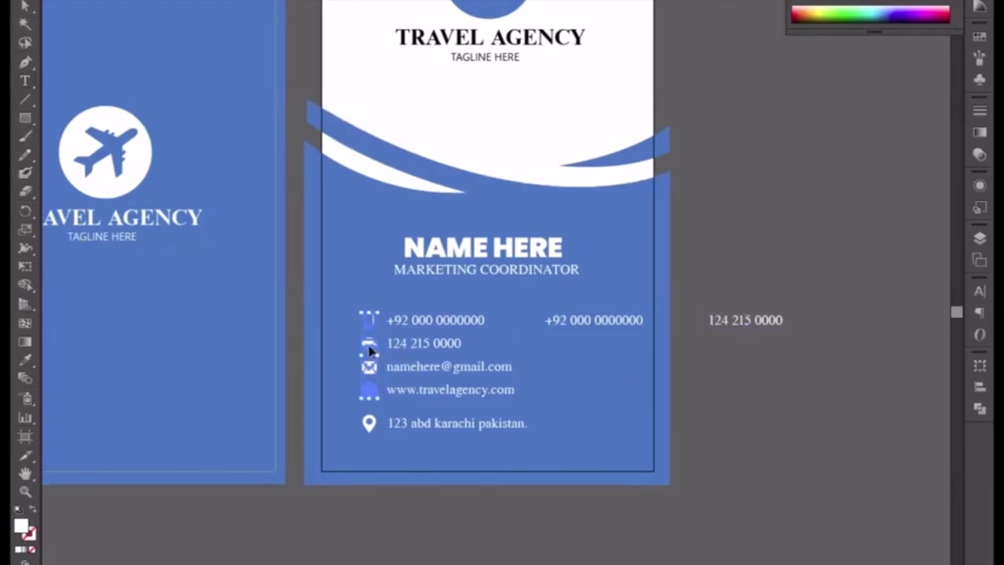
right_click(370, 351)
click(444, 439)
drag(368, 346, 368, 319)
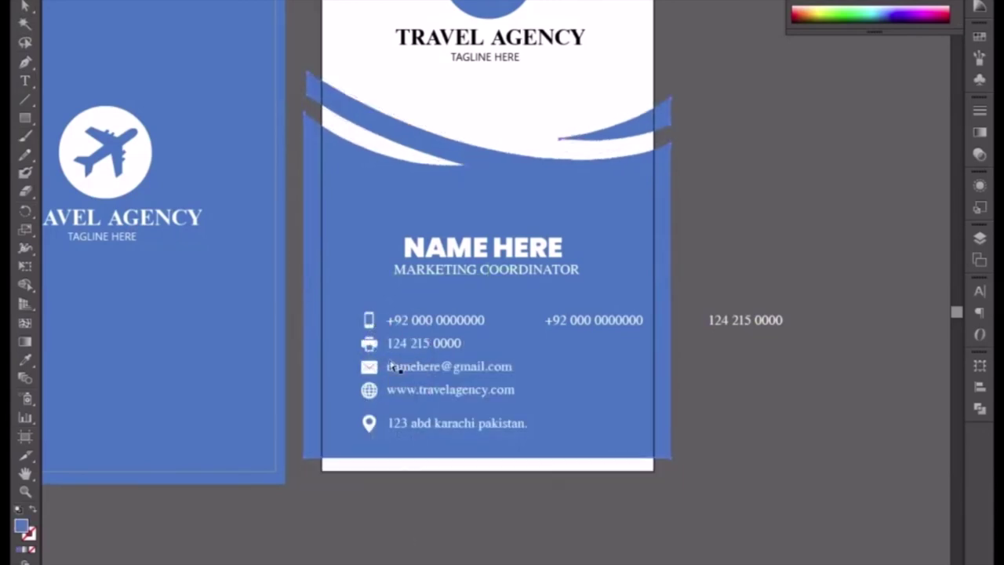
Step: Place the printer icon beside the phone number and pull the right-column phone number closer
scroll(393, 367, up, 1)
scroll(392, 366, up, 1)
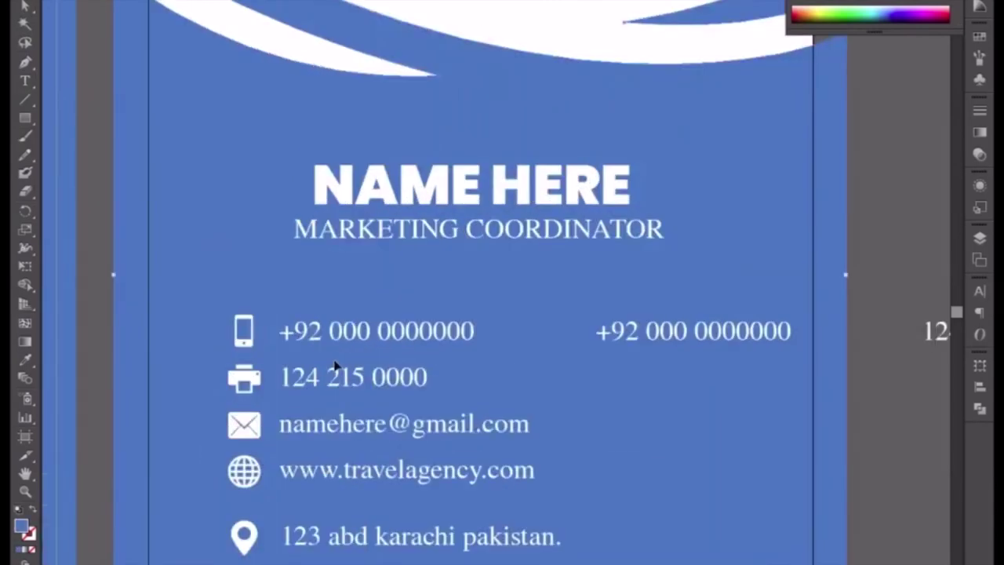
drag(240, 388, 520, 335)
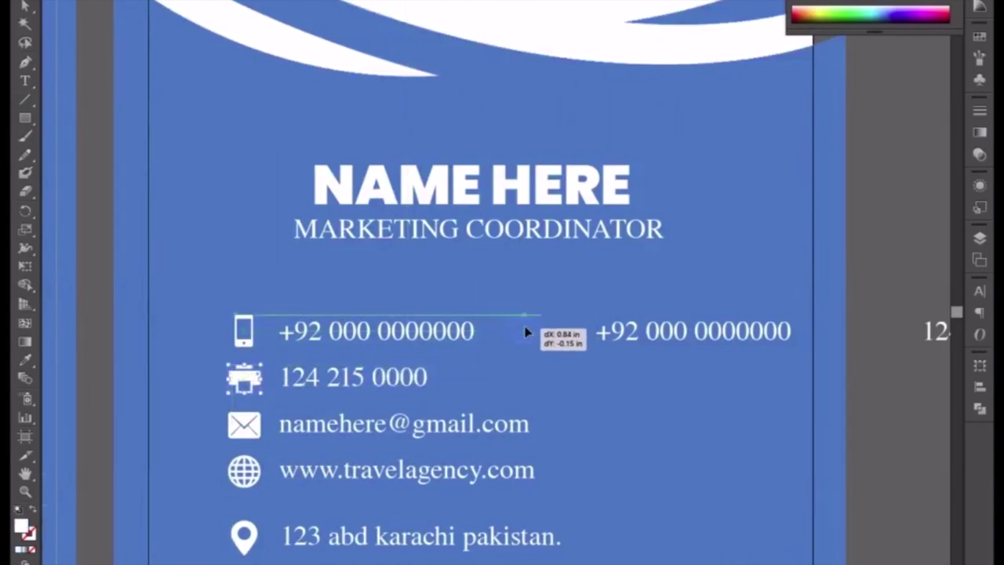
drag(520, 335, 526, 332)
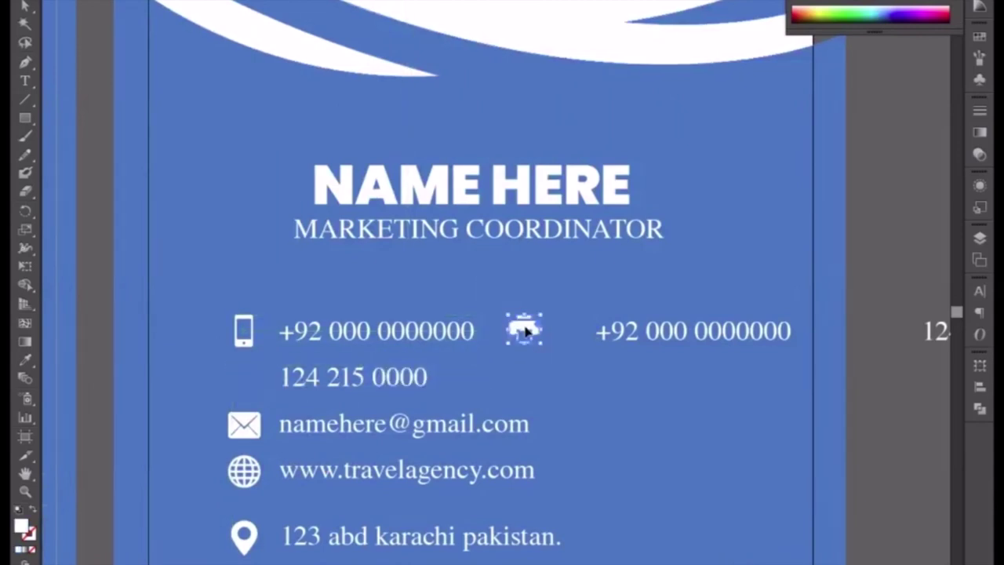
click(706, 331)
scroll(573, 442, down, 3)
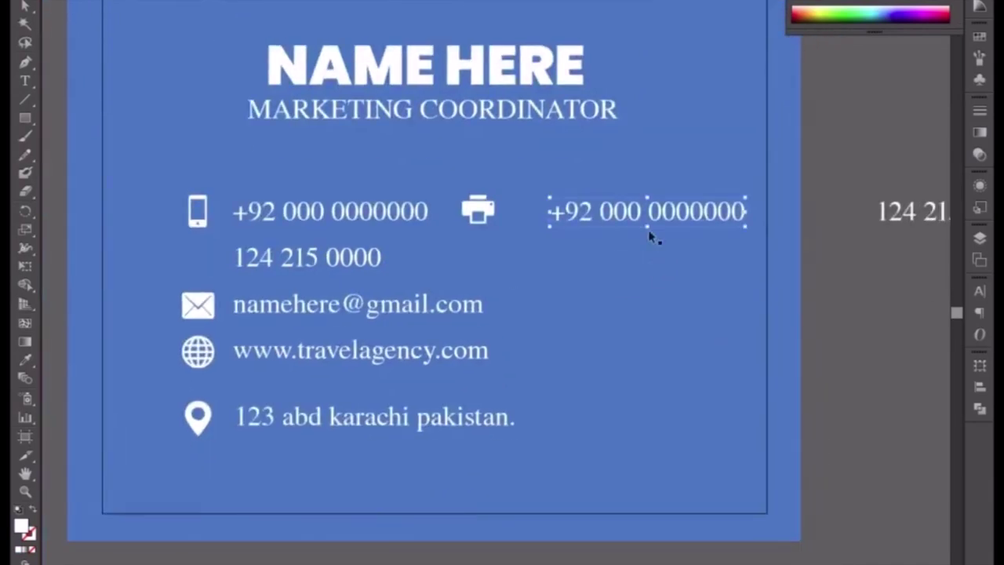
drag(650, 213, 325, 206)
click(926, 219)
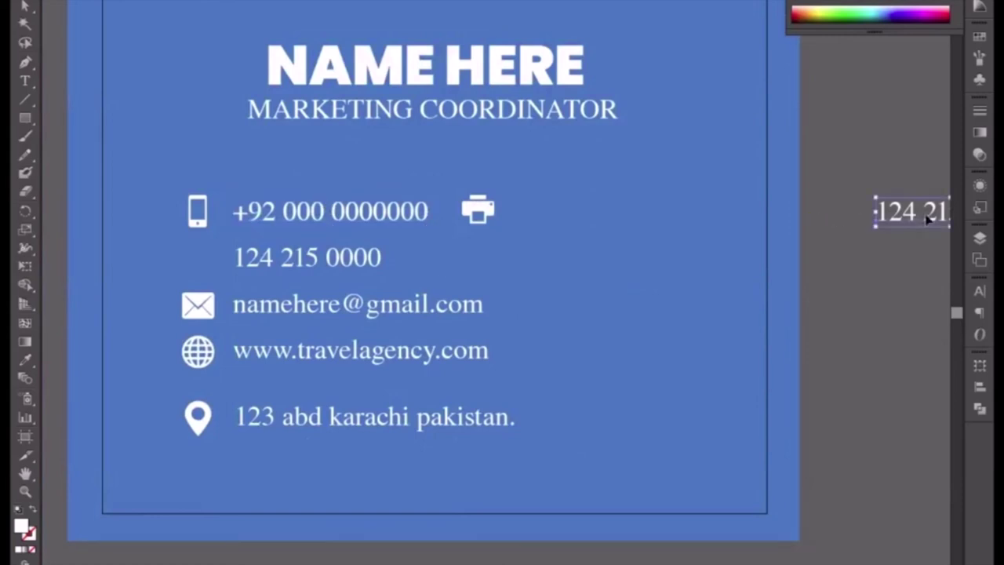
drag(928, 220, 562, 225)
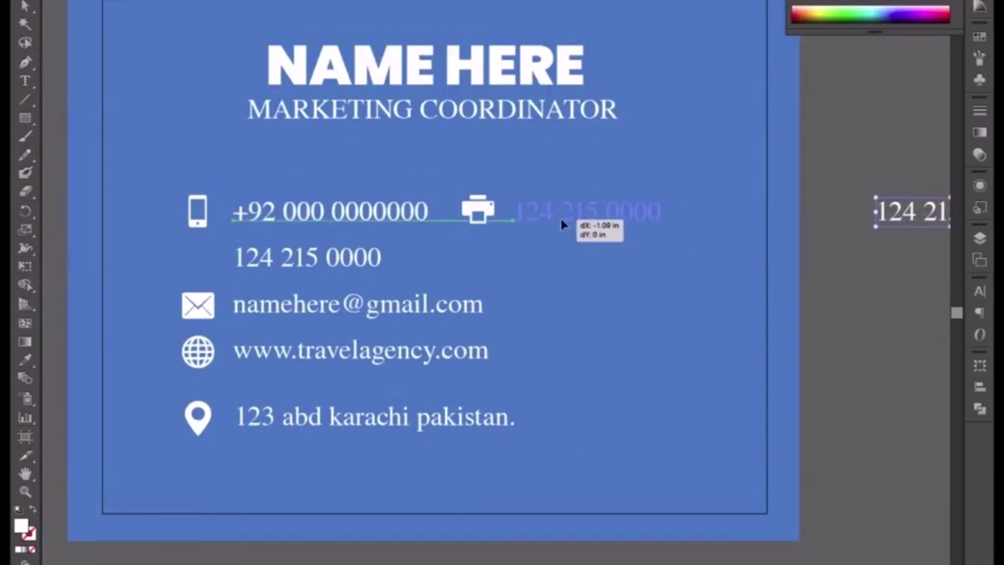
drag(562, 225, 564, 225)
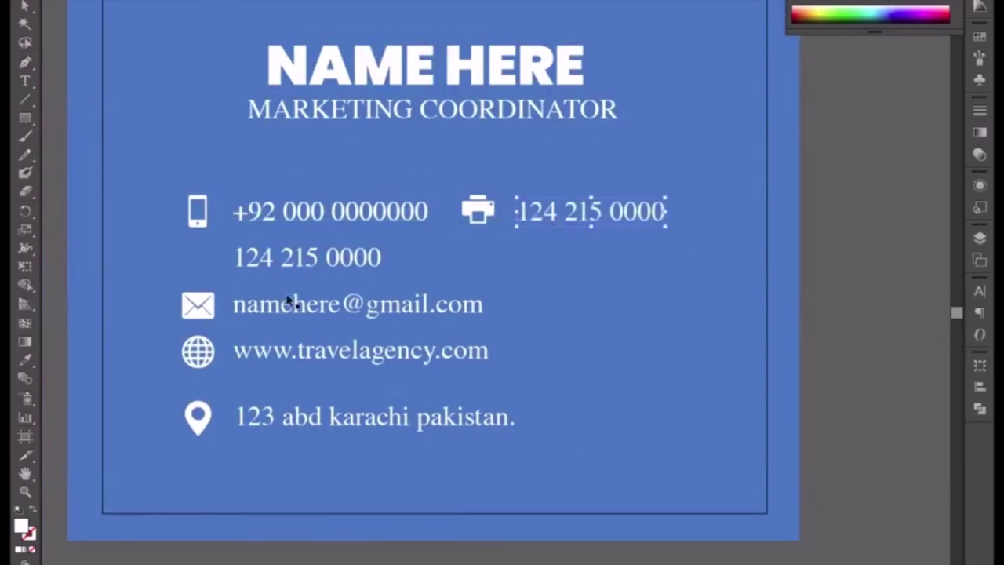
drag(210, 326, 212, 317)
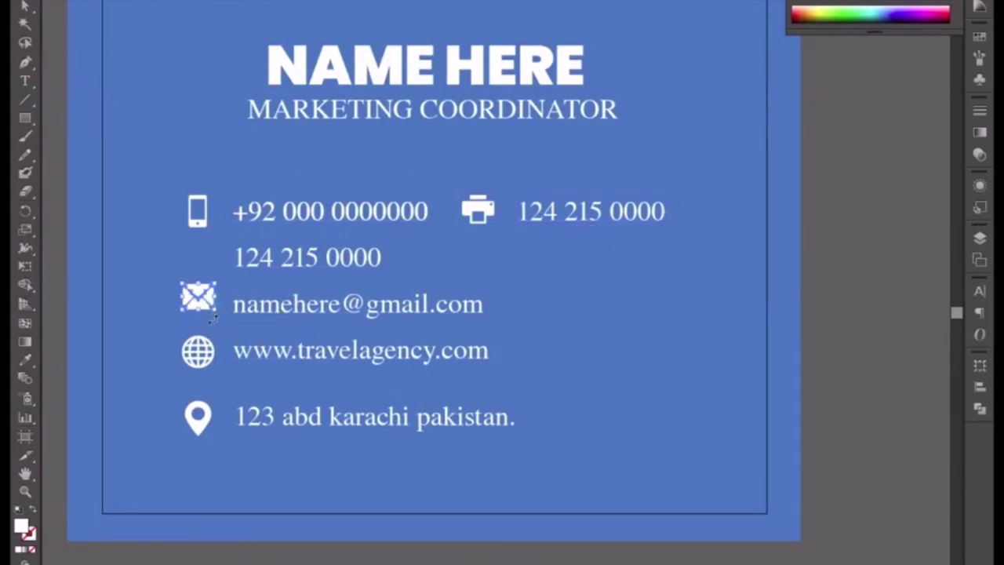
key(Up)
key(Up)
key(Up)
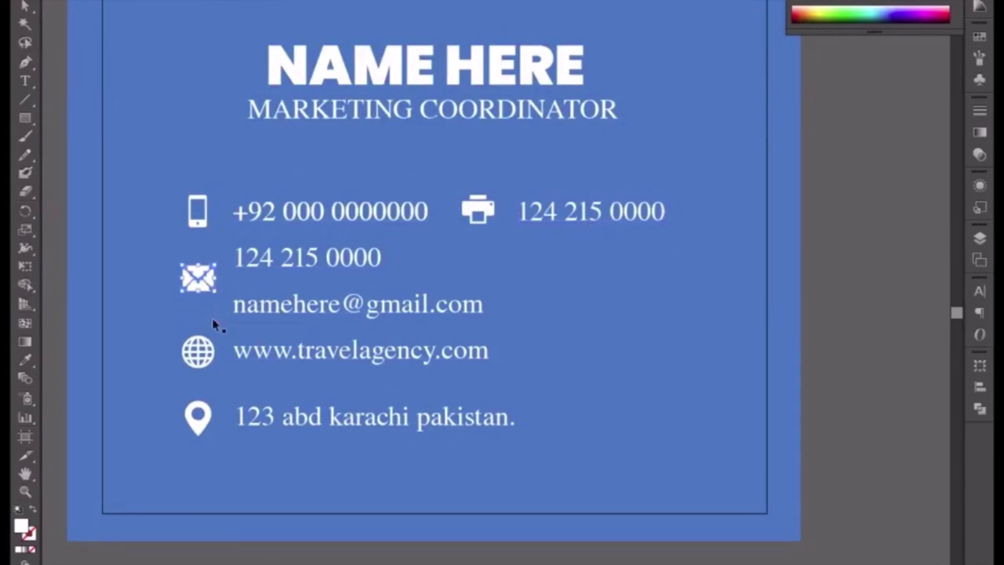
Step: Duplicate the contact text to the right and delete the phone lines from the copy
click(283, 306)
drag(285, 312, 605, 312)
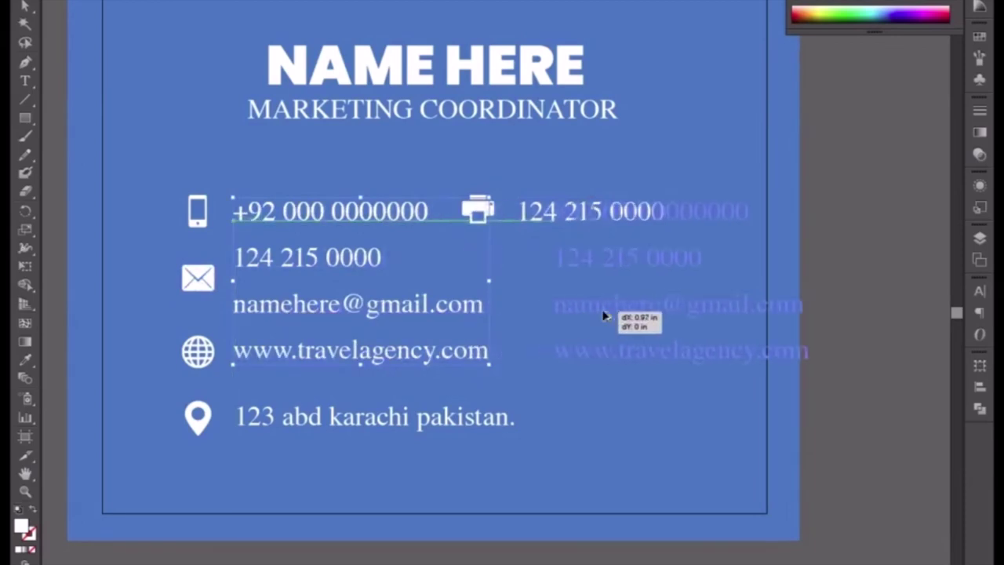
key(t)
mouse_move(581, 258)
mouse_down()
mouse_move(515, 199)
mouse_move(665, 210)
mouse_up()
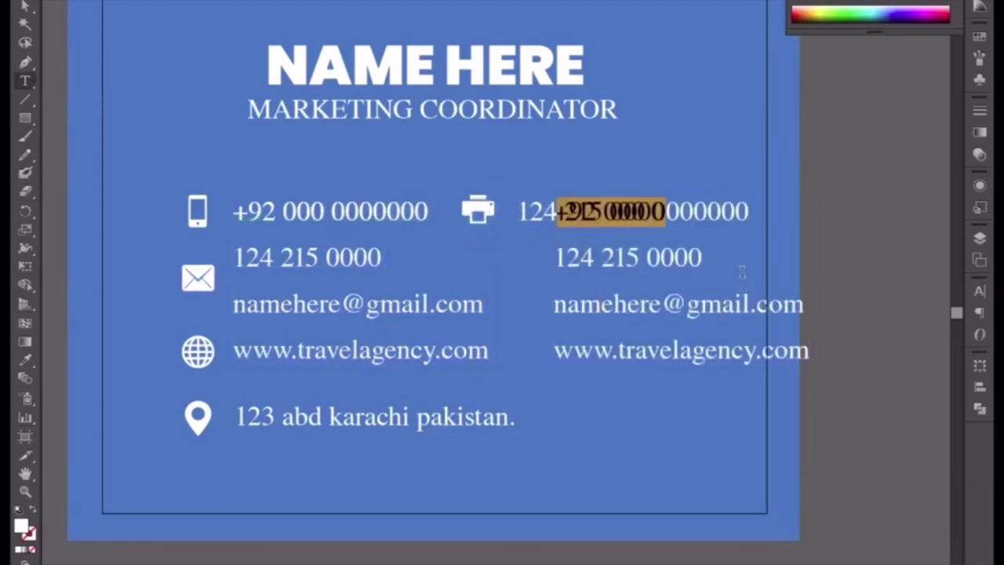
drag(706, 263, 529, 199)
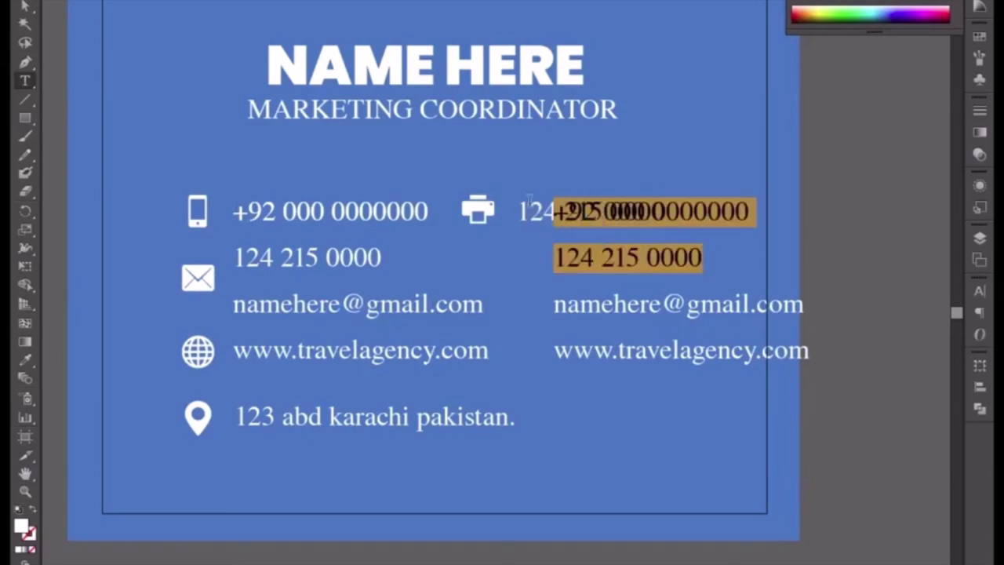
key(BackSpace)
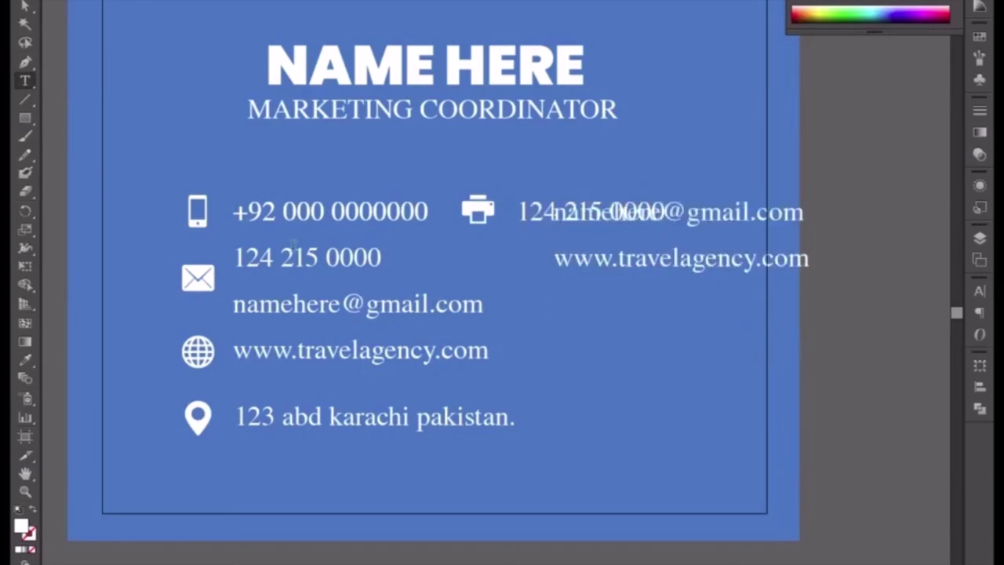
key(Escape)
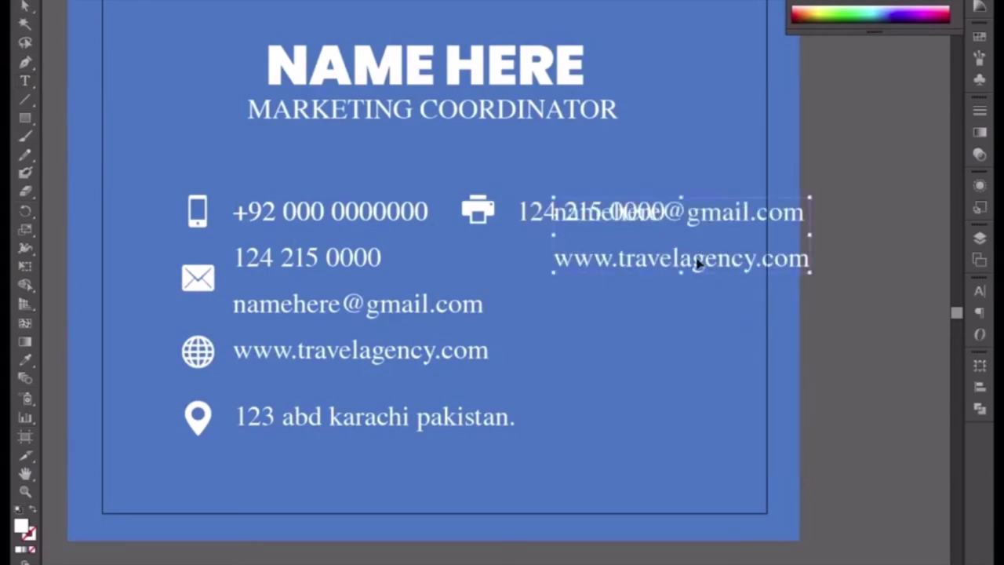
Step: Move the email copy under the left column and delete its duplicate website line
mouse_move(690, 263)
mouse_down()
mouse_move(447, 336)
mouse_move(374, 330)
mouse_up()
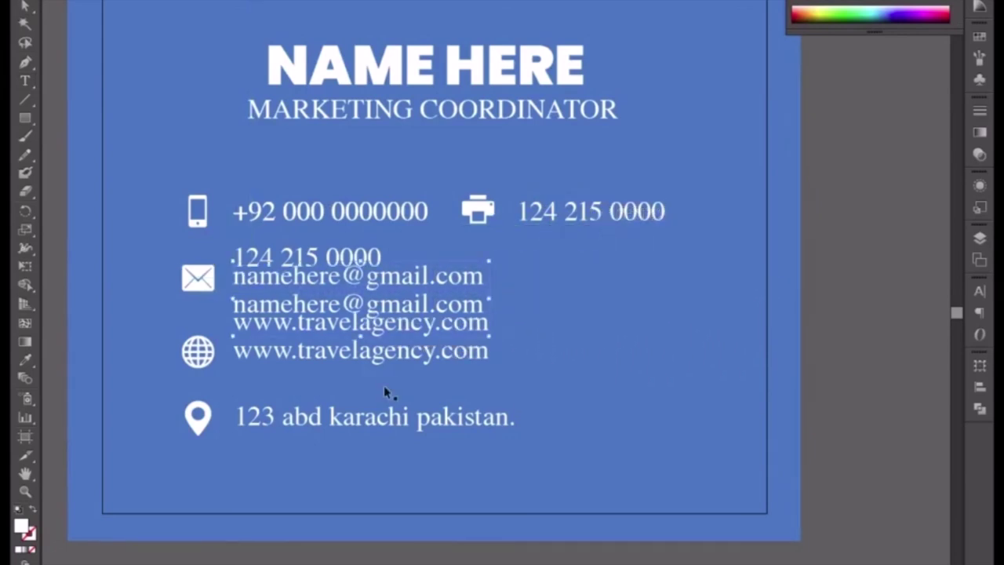
key(t)
triple_click(437, 330)
key(BackSpace)
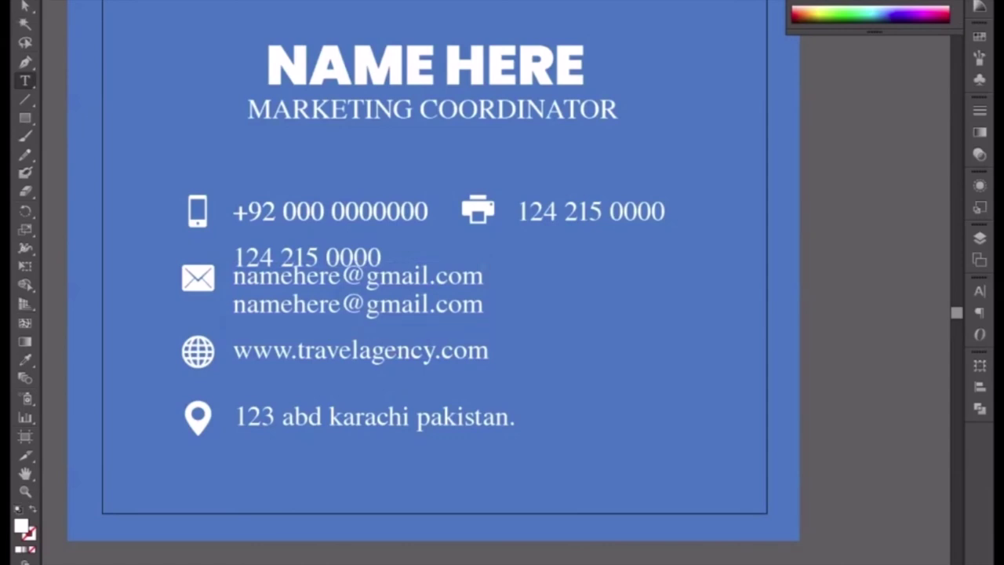
key(Escape)
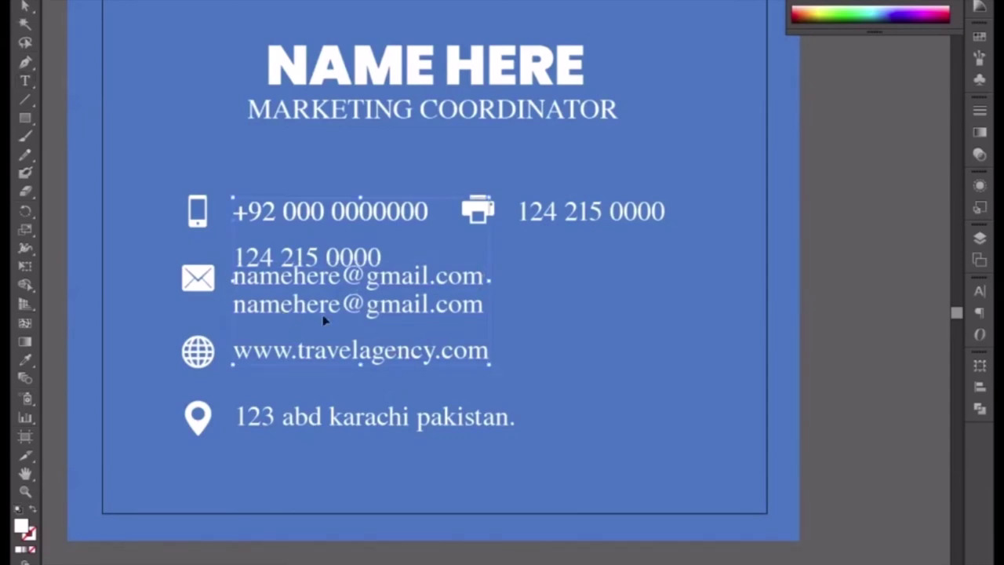
drag(324, 321, 673, 320)
key(t)
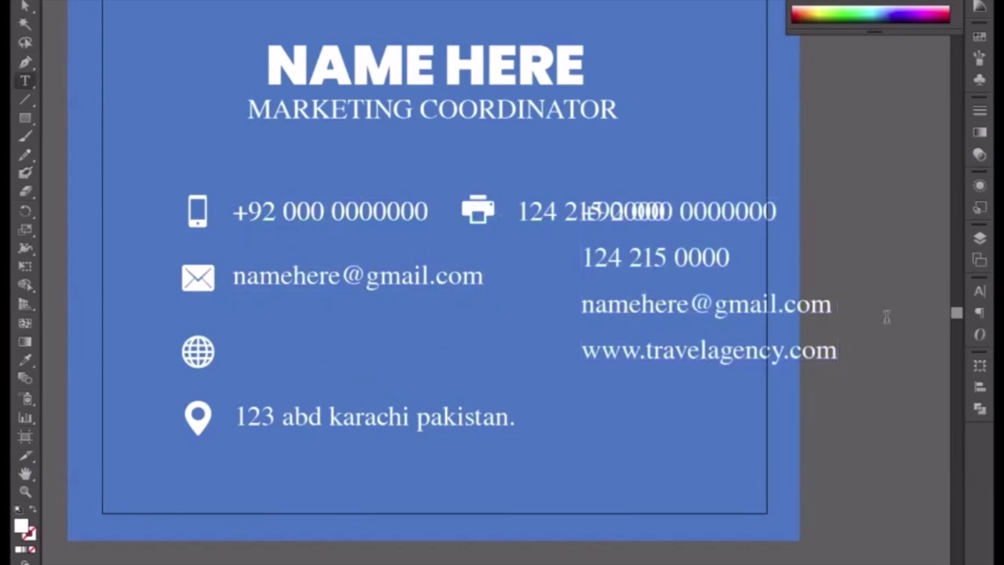
drag(832, 306, 566, 191)
key(Delete)
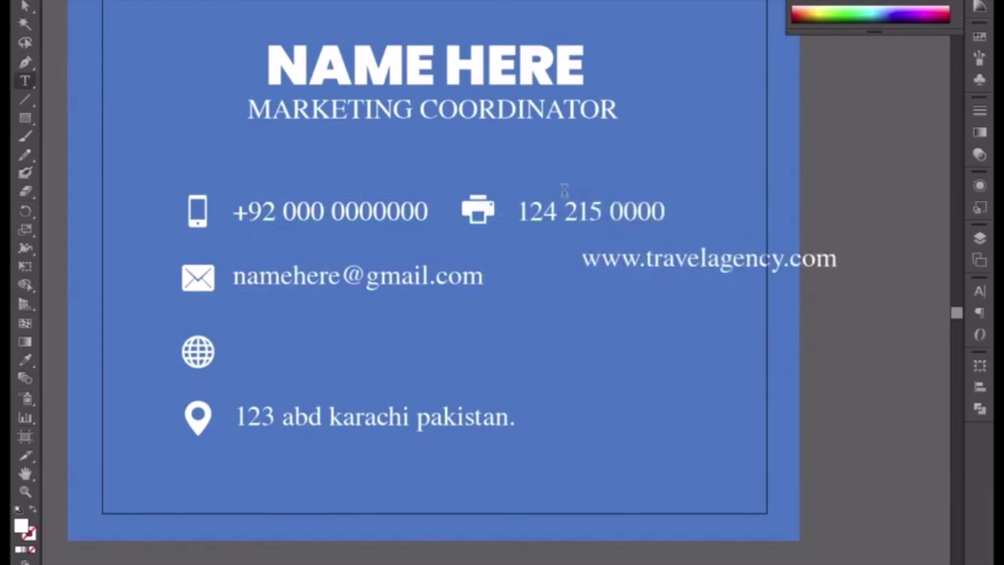
key(Delete)
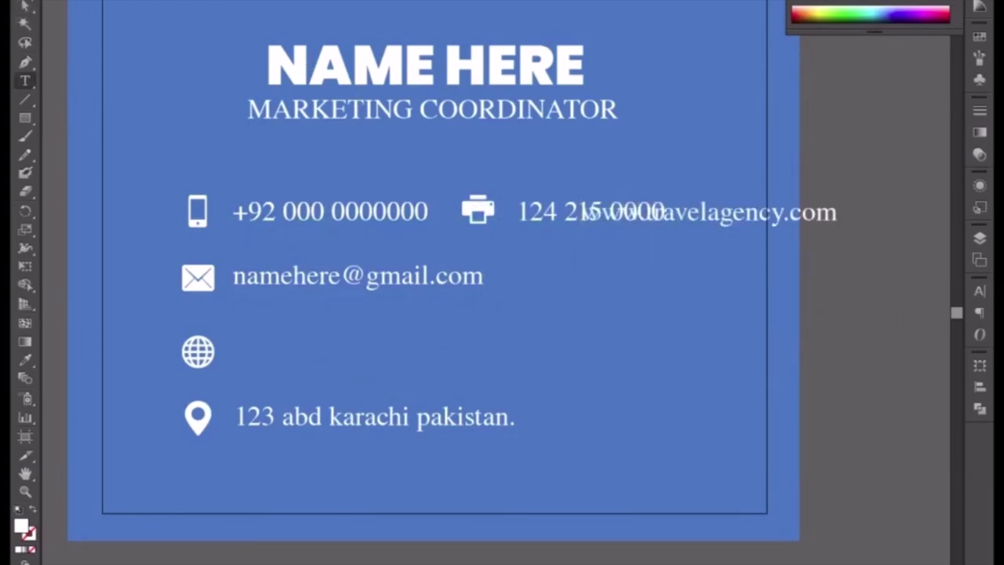
key(v)
mouse_move(729, 234)
mouse_down()
mouse_move(574, 281)
mouse_move(677, 286)
mouse_move(670, 277)
mouse_up()
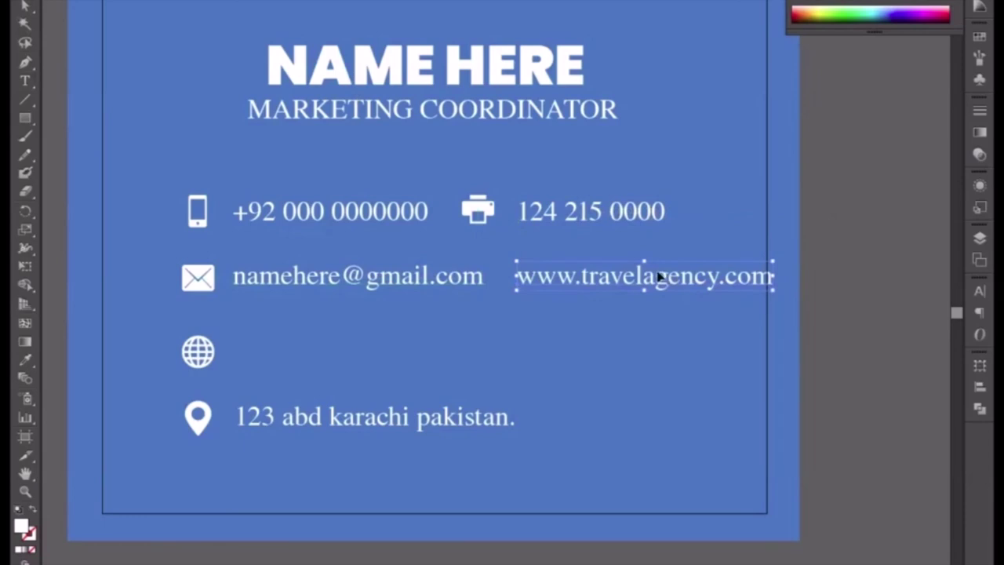
key(Right)
key(Right)
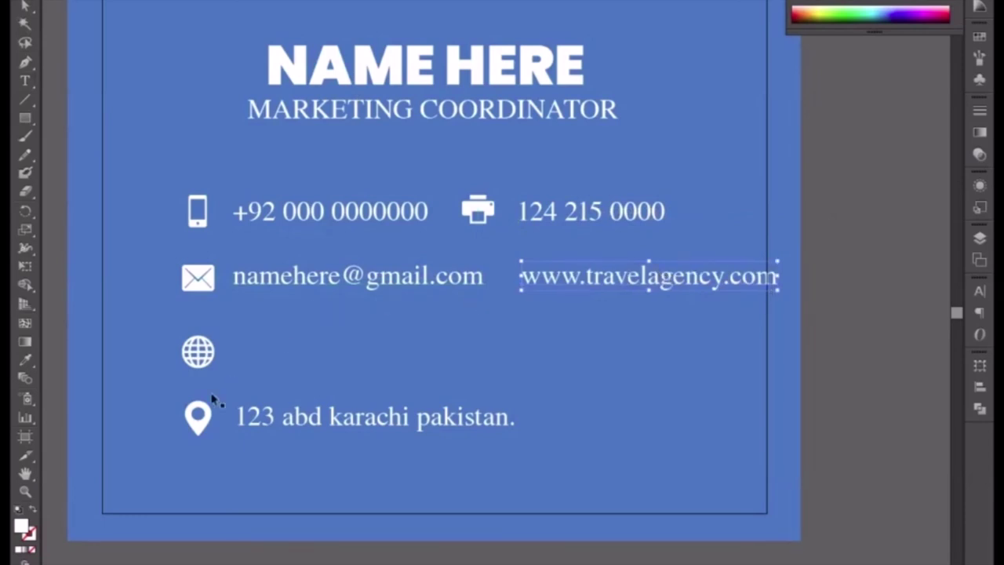
Step: Put the globe icon beside the website and shift the phone and email column left
click(198, 358)
drag(198, 363, 477, 287)
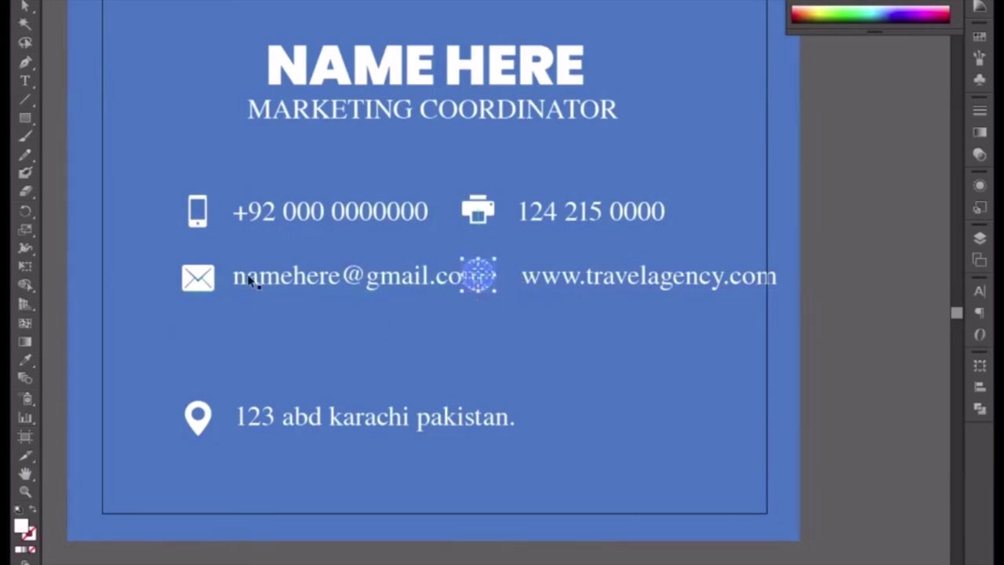
click(205, 275)
shift+click(198, 212)
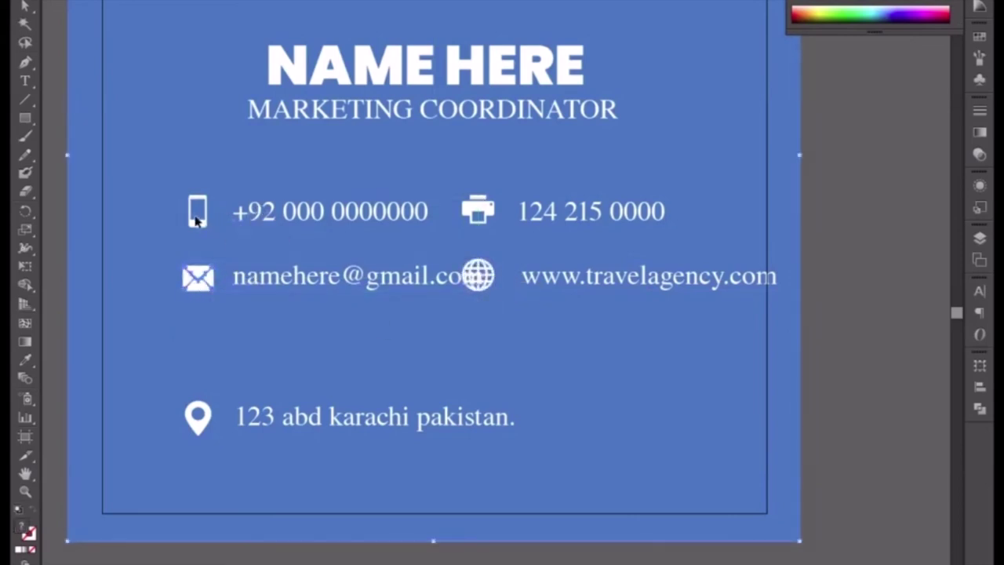
key(shift+Left)
key(shift+Left)
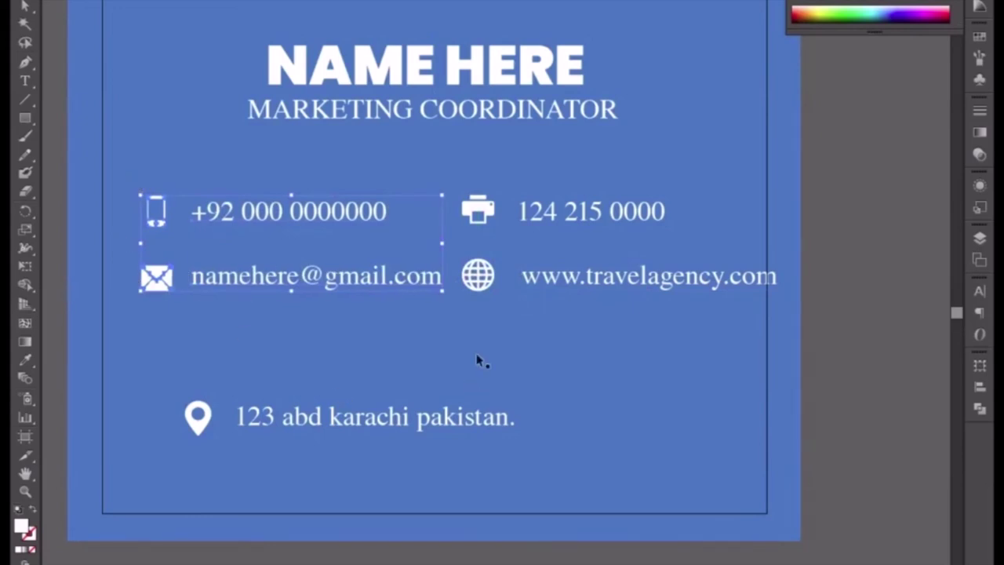
key(Left)
key(Left)
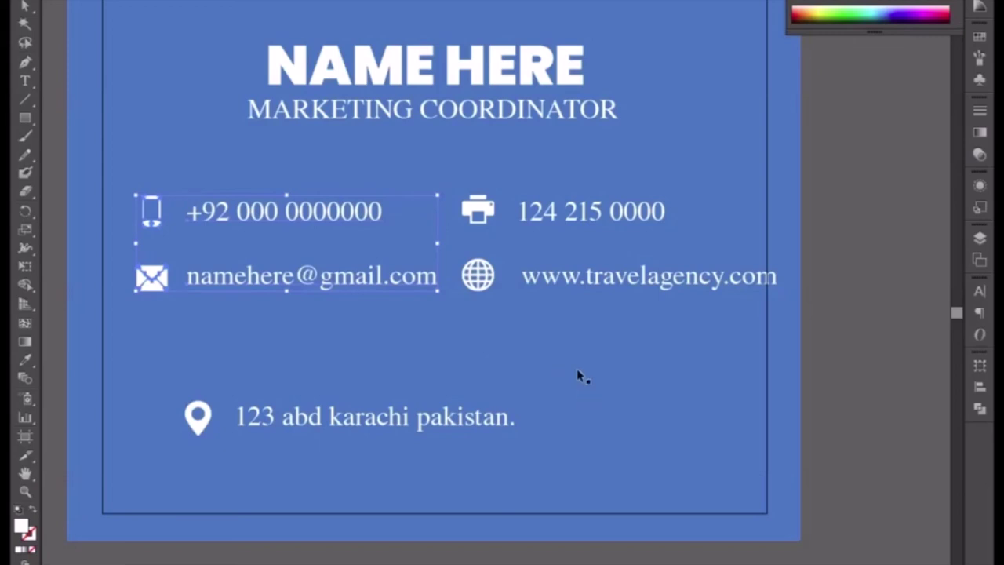
Step: Nudge the right column text left to align with its printer and globe icons
click(578, 278)
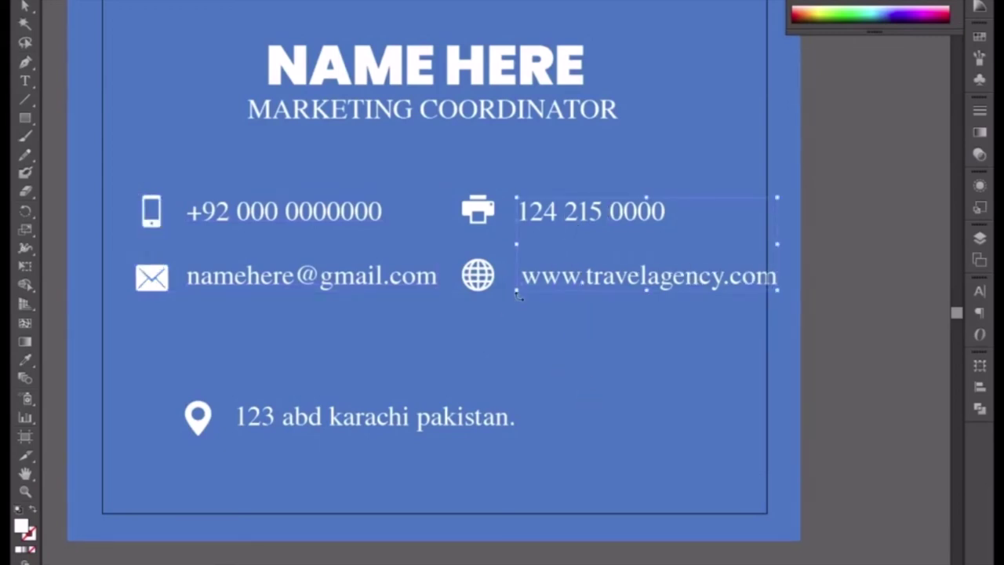
shift+click(479, 275)
shift+click(478, 222)
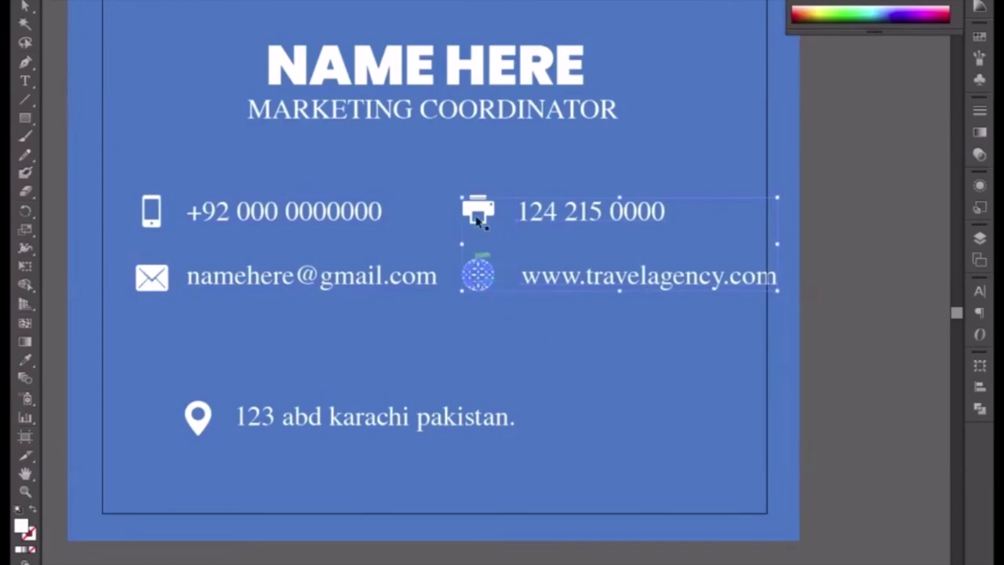
shift+click(477, 278)
key(Left)
key(Left)
shift+click(478, 279)
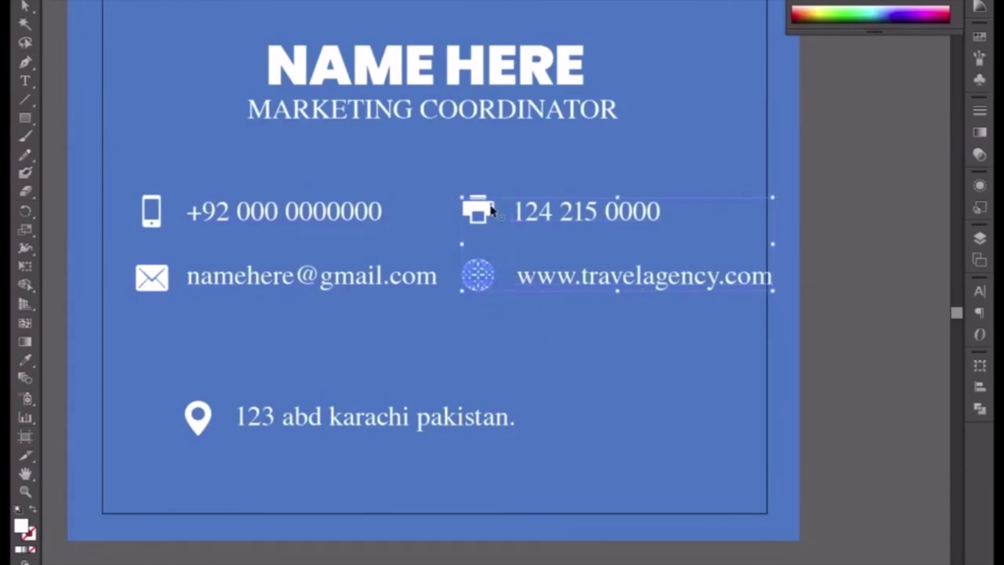
click(465, 288)
click(420, 466)
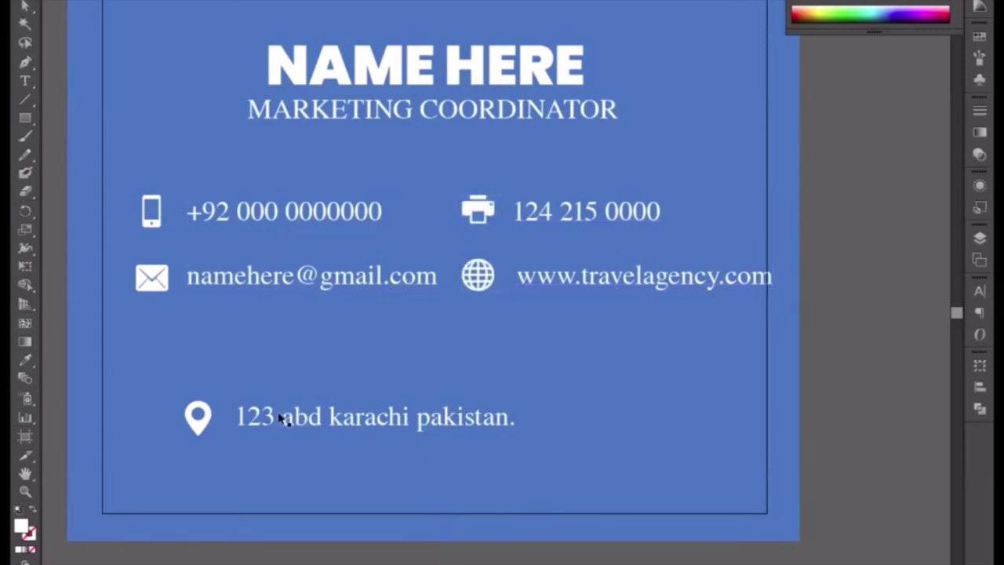
Step: Move the pin-marked address row under the email line, align it, and select both contact columns
drag(311, 431, 261, 362)
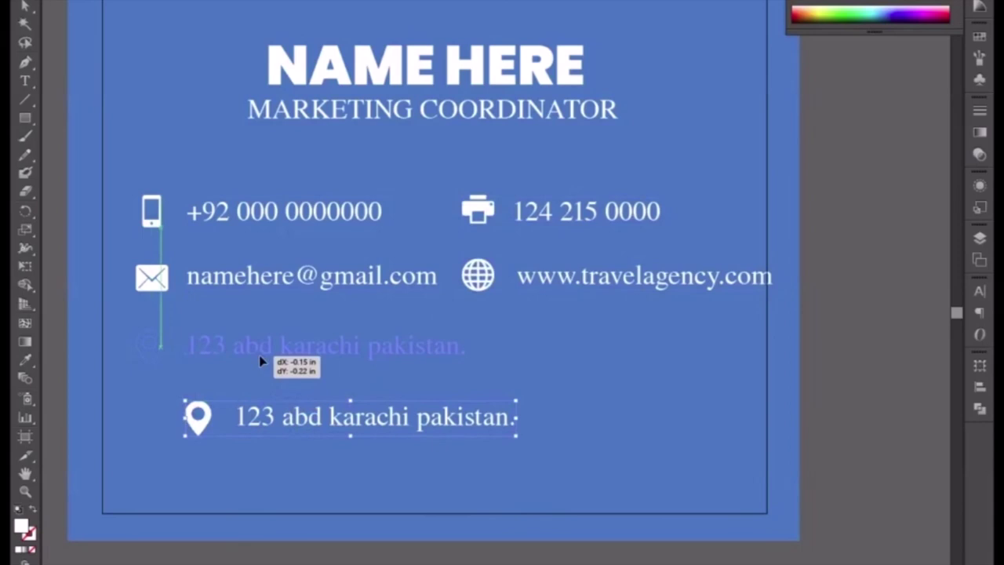
drag(261, 361, 263, 358)
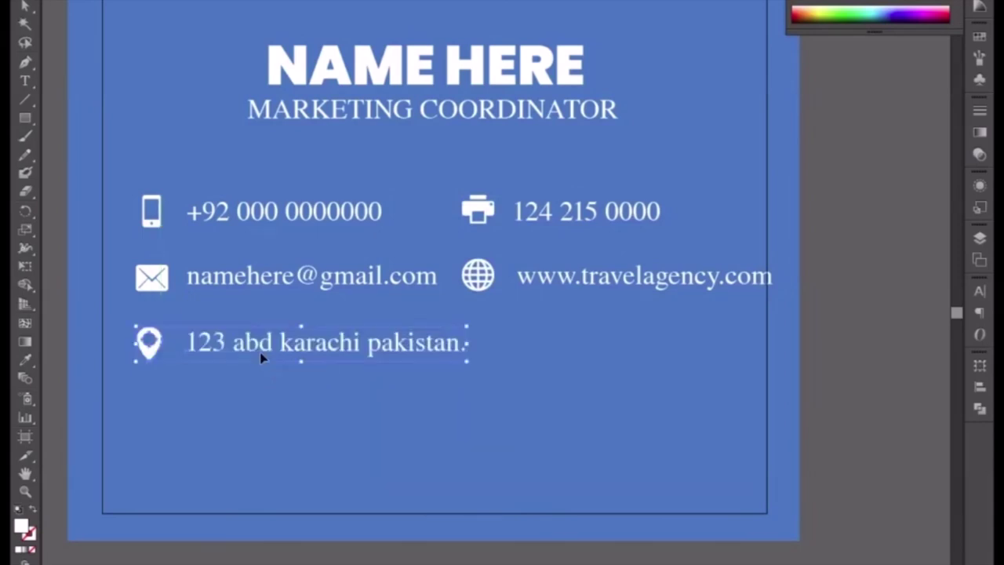
key(Right)
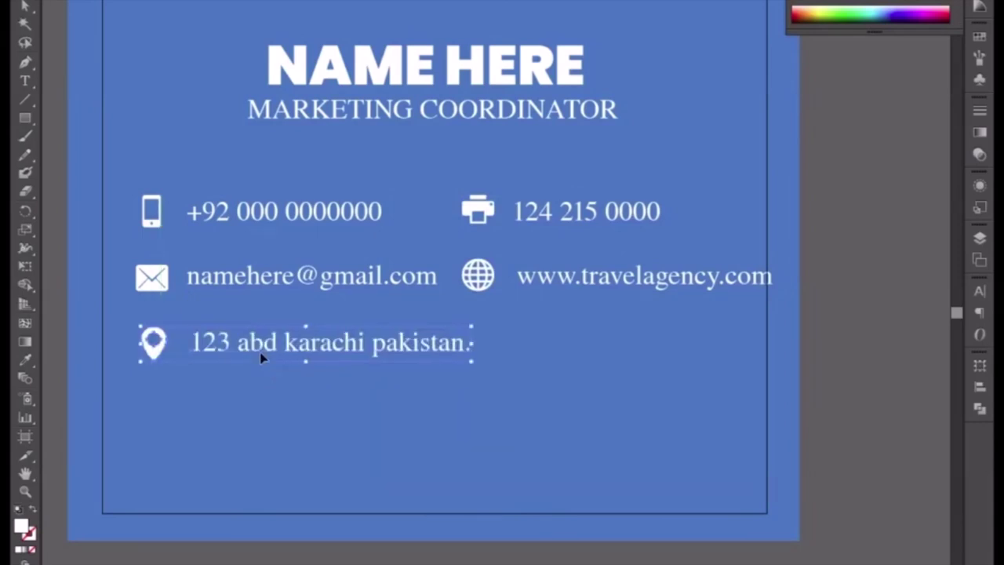
click(213, 372)
click(232, 347)
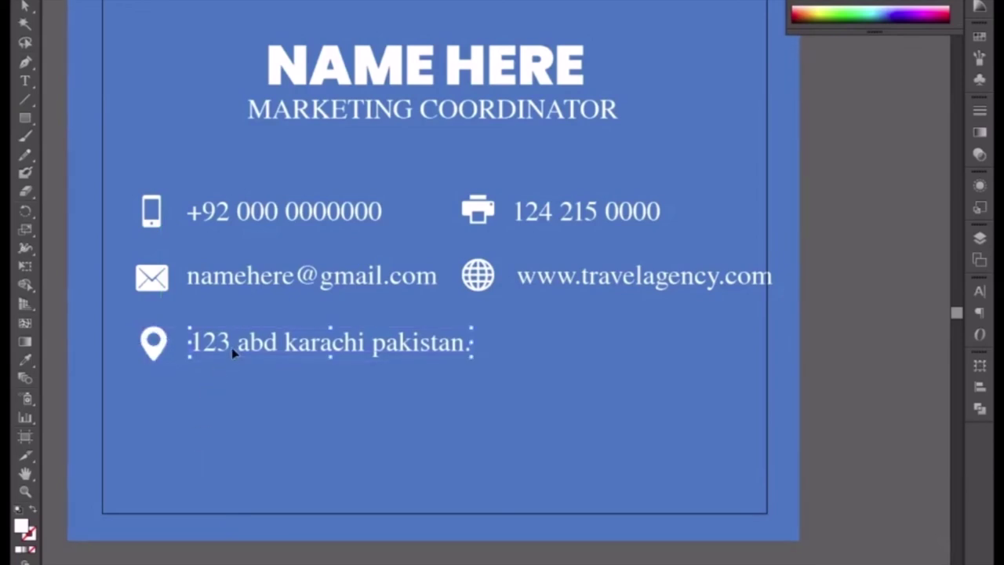
key(Left)
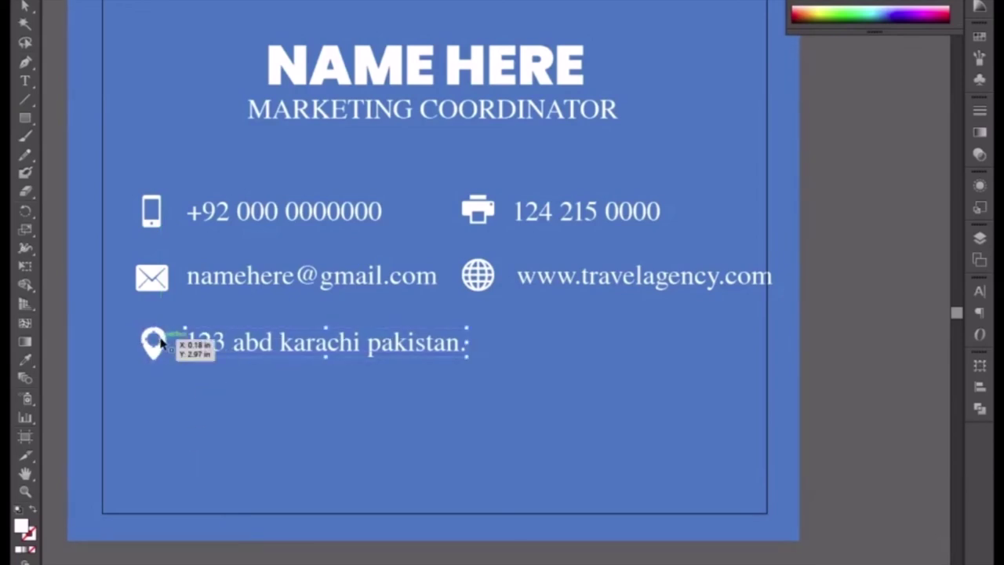
click(152, 230)
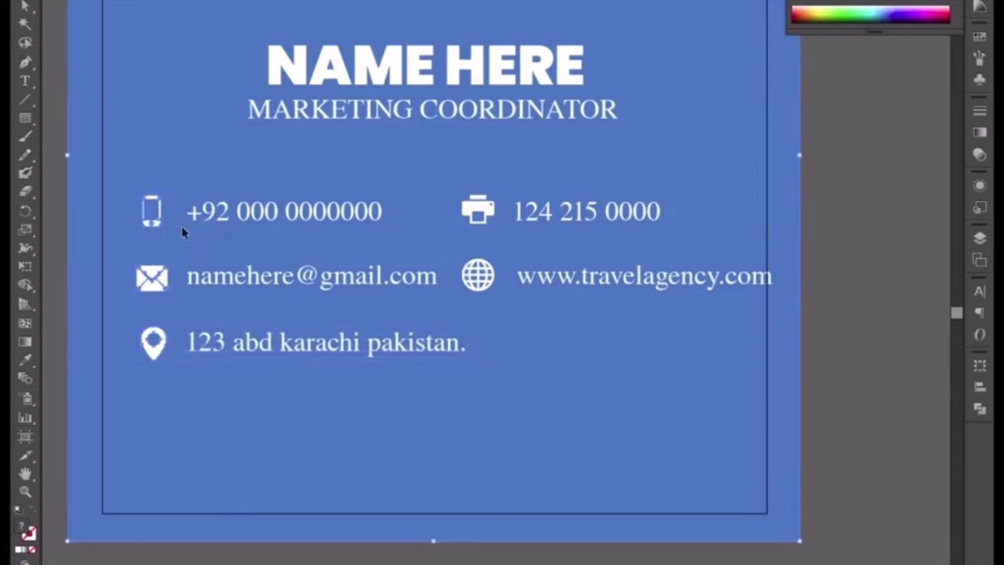
click(226, 216)
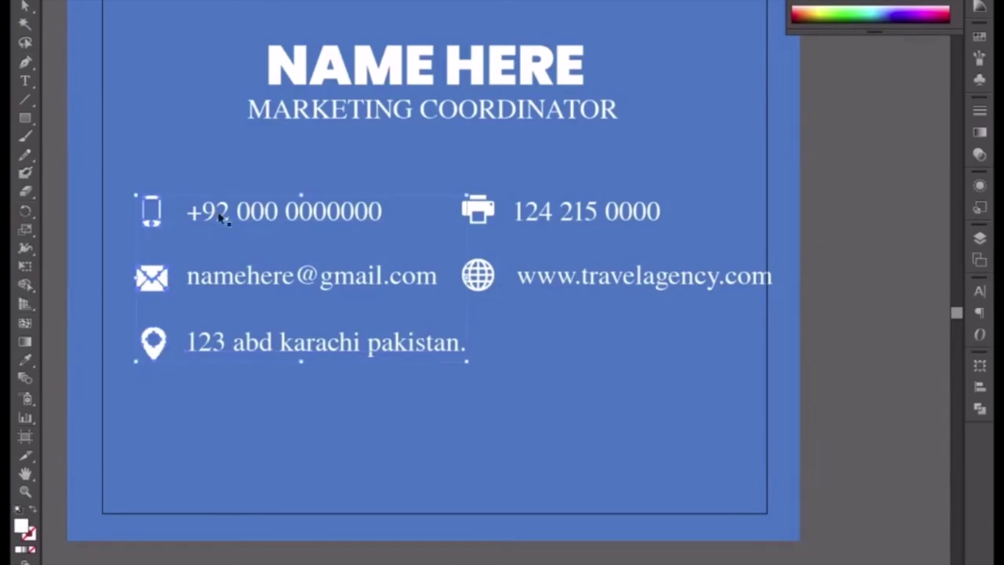
shift+click(478, 275)
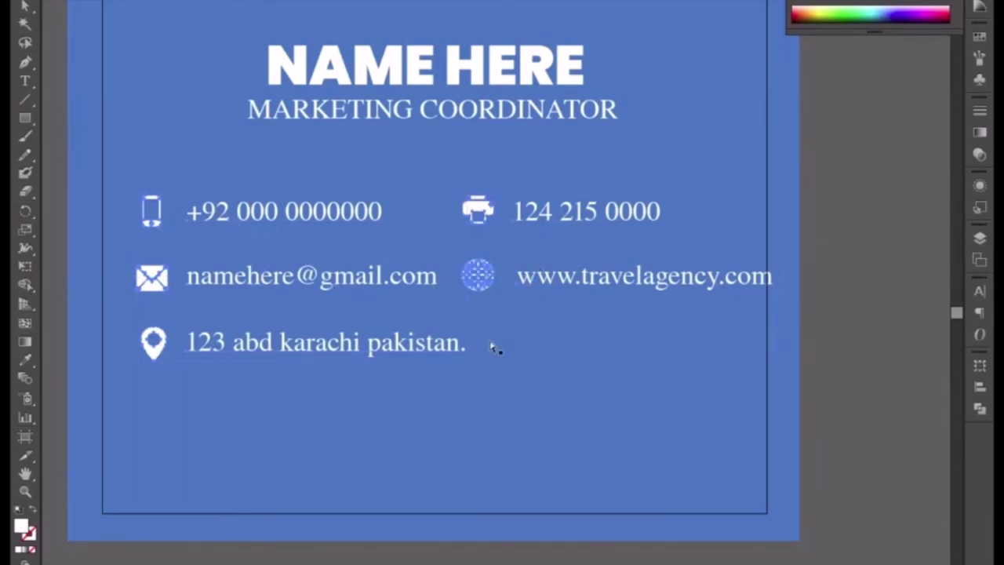
Step: Scale the contact block down and move it lower on the card
alt+scroll(491, 345, down, 2)
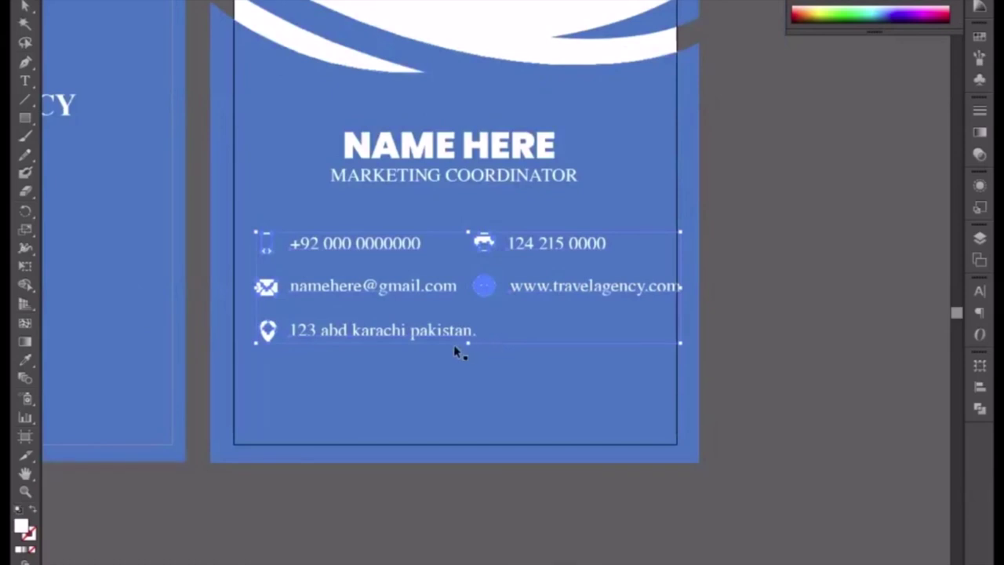
drag(684, 350, 655, 361)
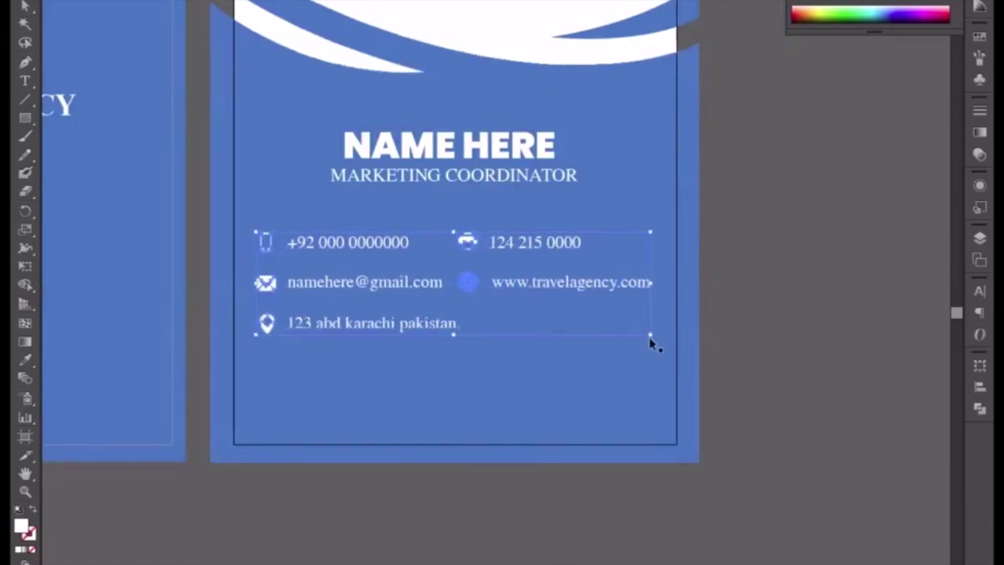
drag(650, 338, 647, 349)
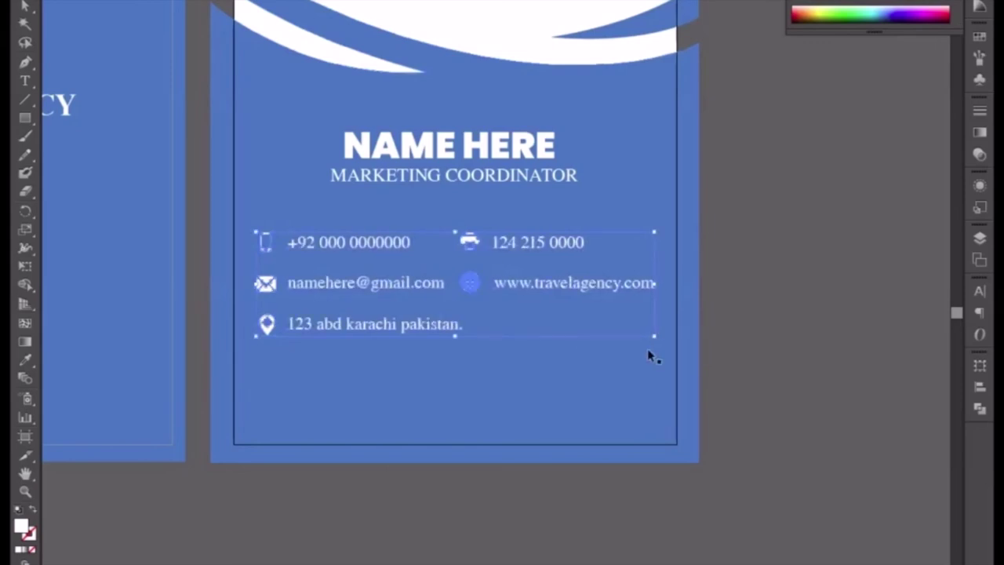
drag(541, 304, 544, 350)
click(624, 549)
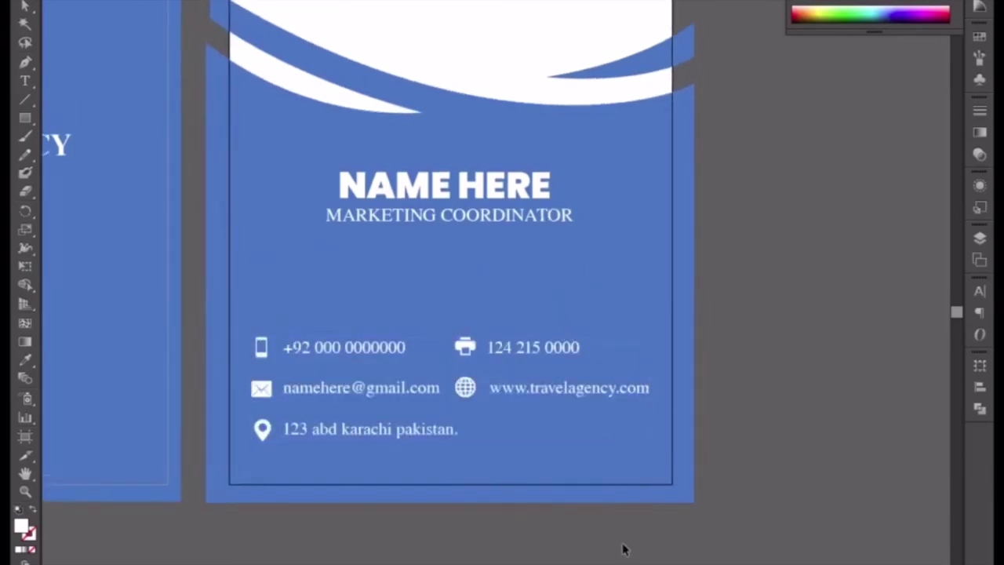
key(ctrl+minus)
Step: Shift-nudge the name and job title down, then zoom out to both card sides
click(463, 241)
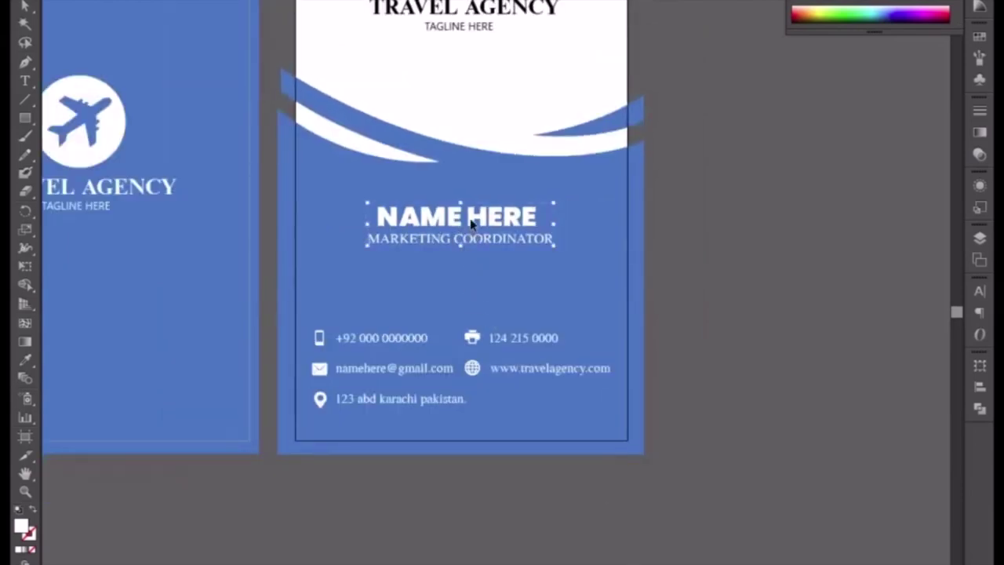
key(shift+Down)
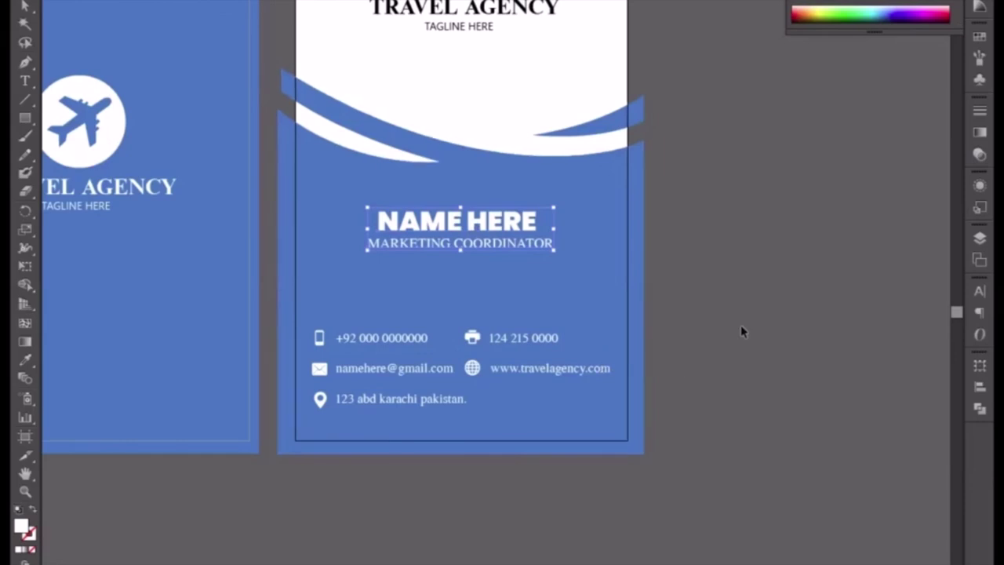
click(741, 325)
key(ctrl+minus)
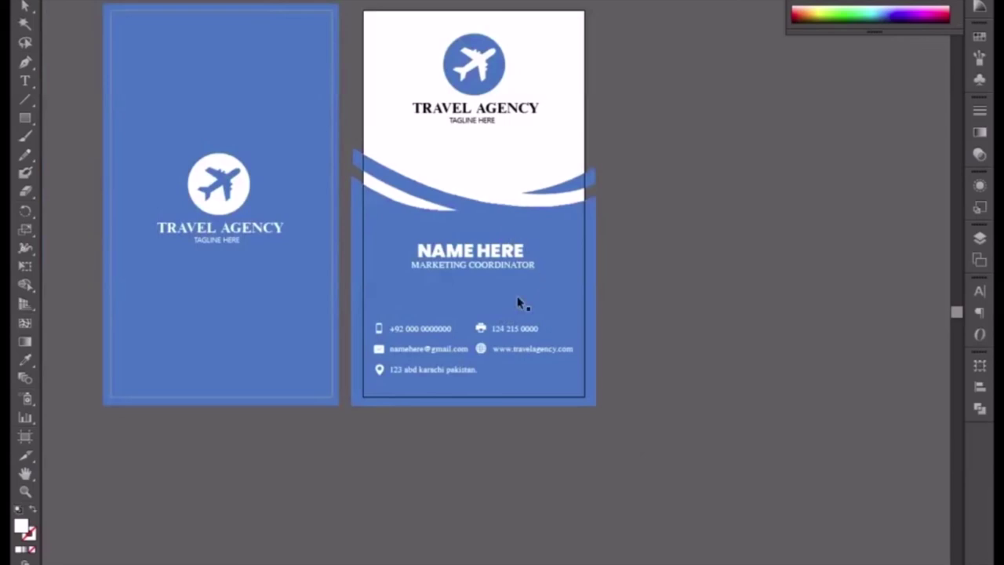
Step: Nudge the name and job title group one step lower
click(493, 267)
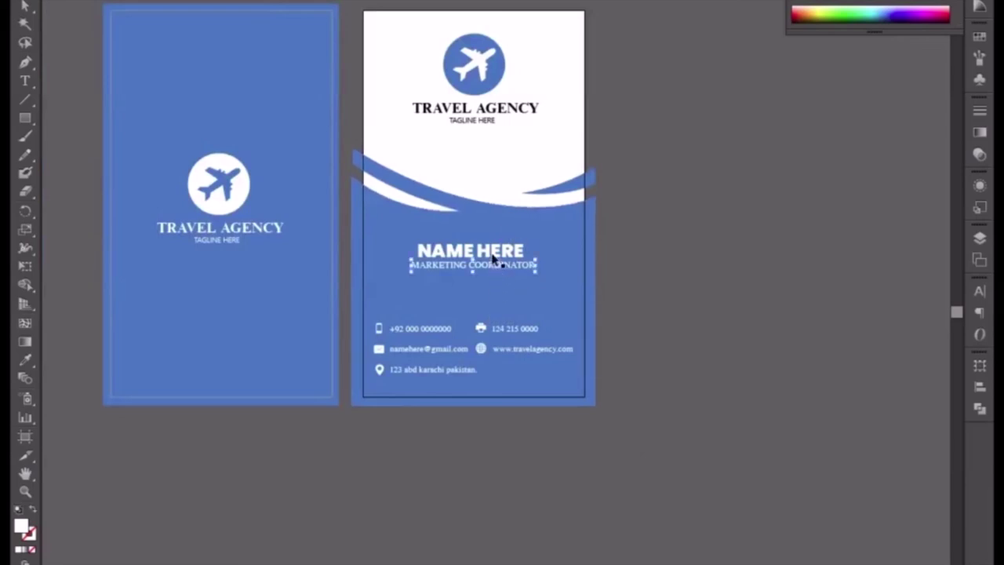
key(Down)
key(Down)
key(Down)
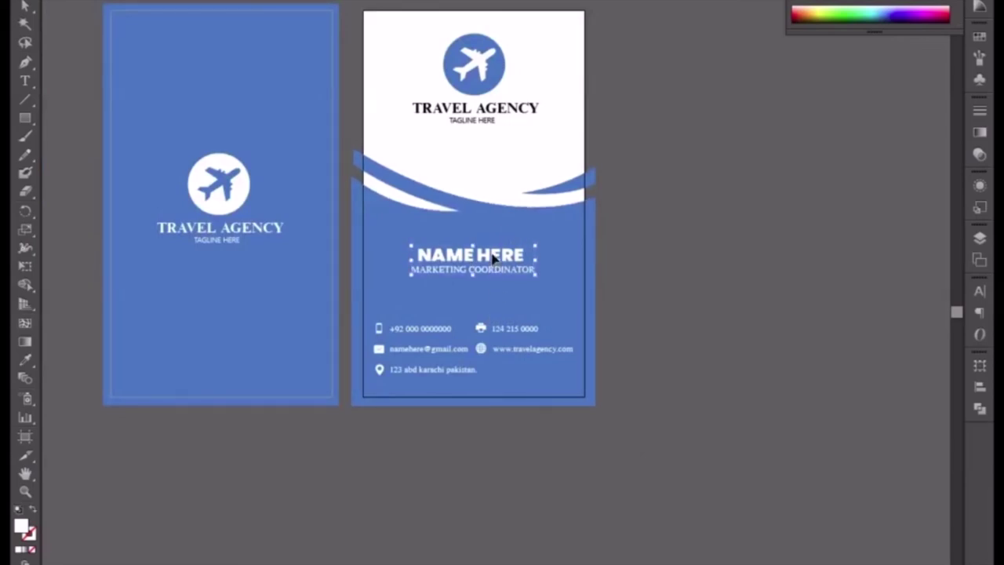
click(534, 353)
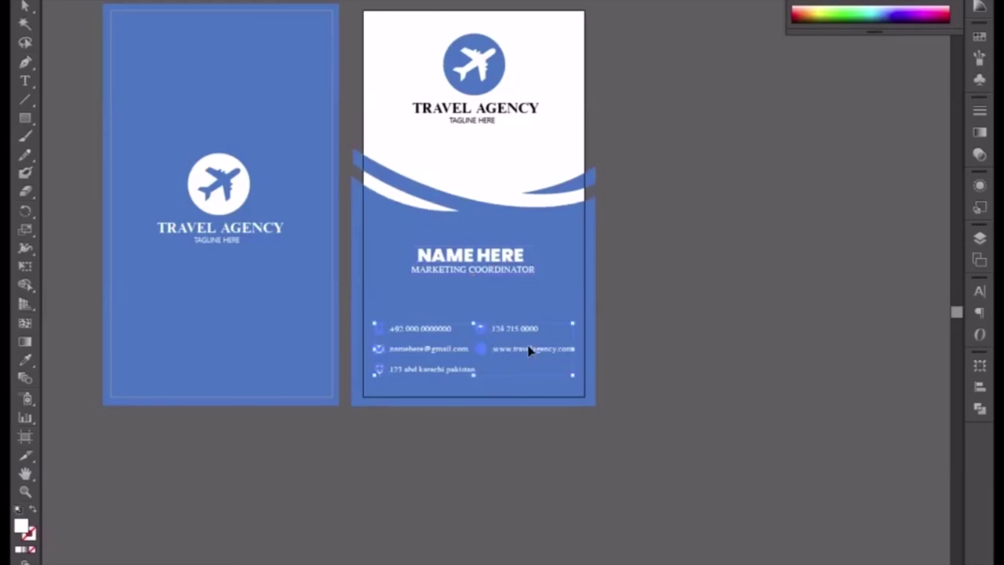
click(683, 397)
Step: Pan and zoom out to show the vertical card beside the other card designs
drag(684, 279, 707, 323)
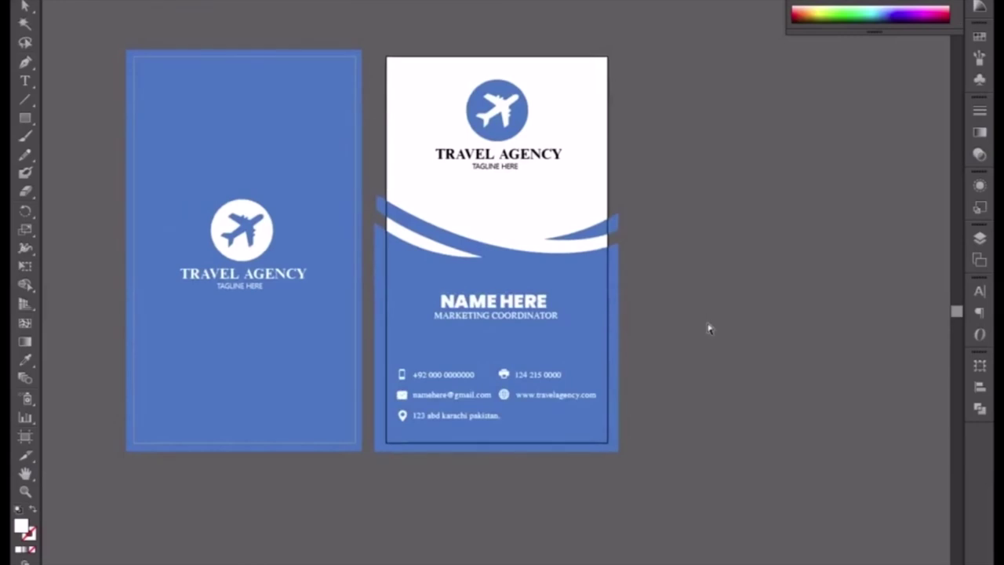
key(ctrl+minus)
scroll(793, 354, left, 5)
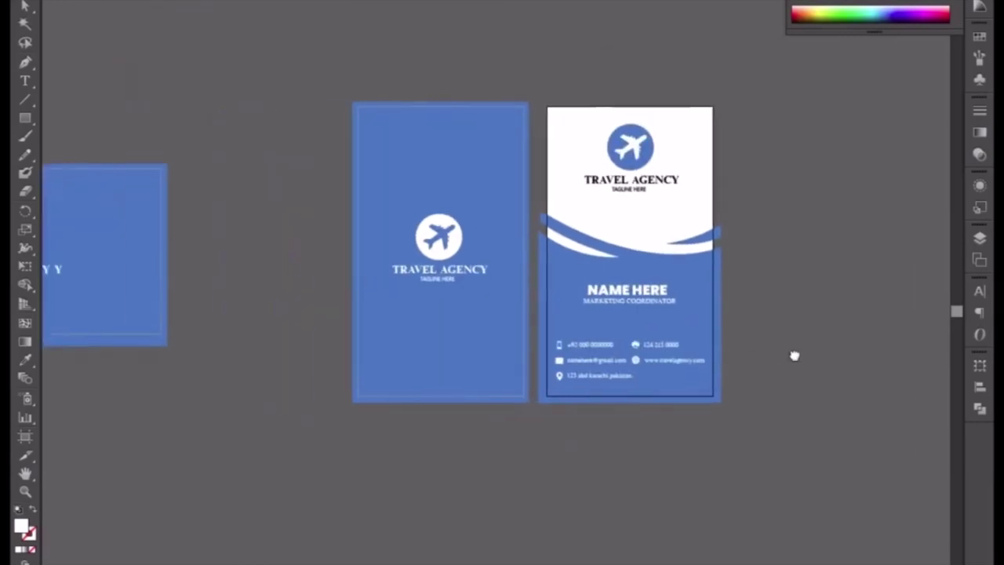
scroll(667, 451, left, 5)
key(ctrl+minus)
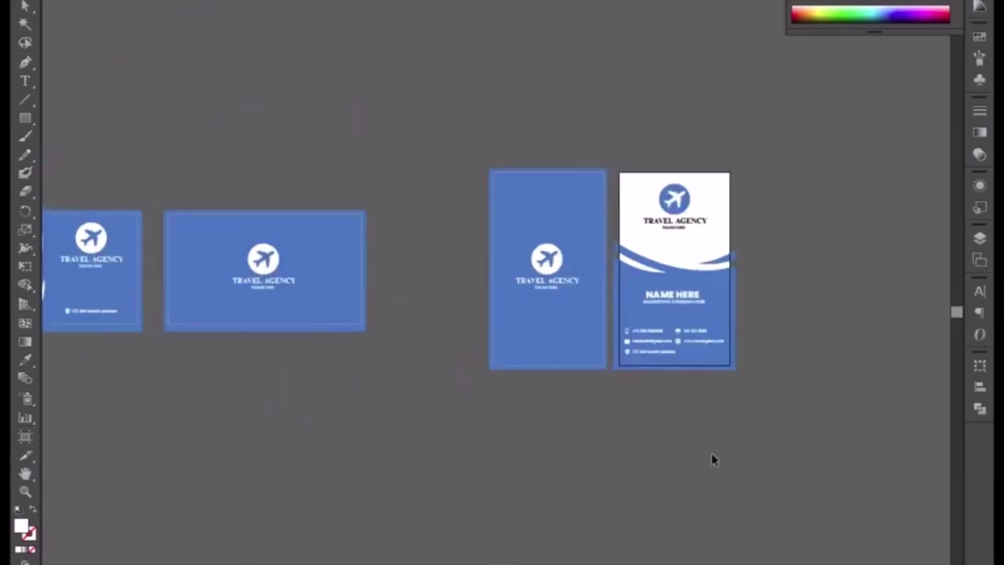
scroll(634, 447, left, 5)
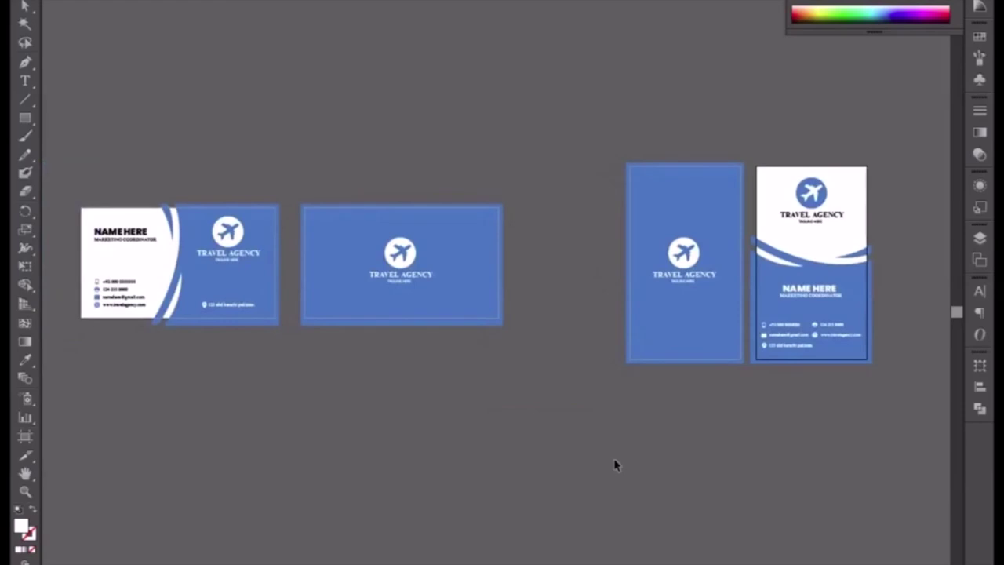